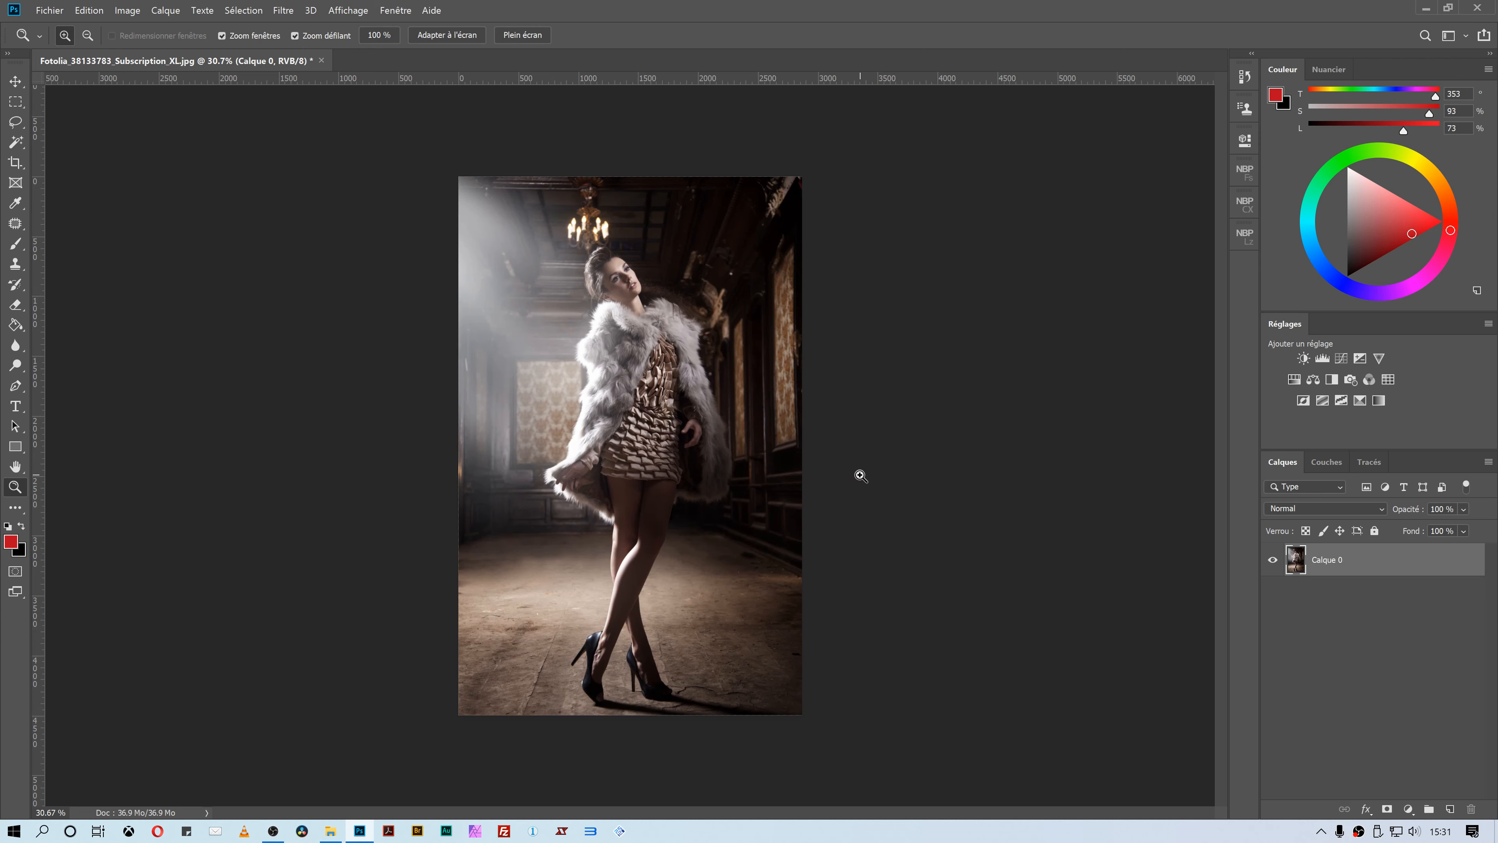
Step: Duplicate the photo layer and apply a Gaussian Blur with a 34.6-pixel radius to the copy
click(905, 479)
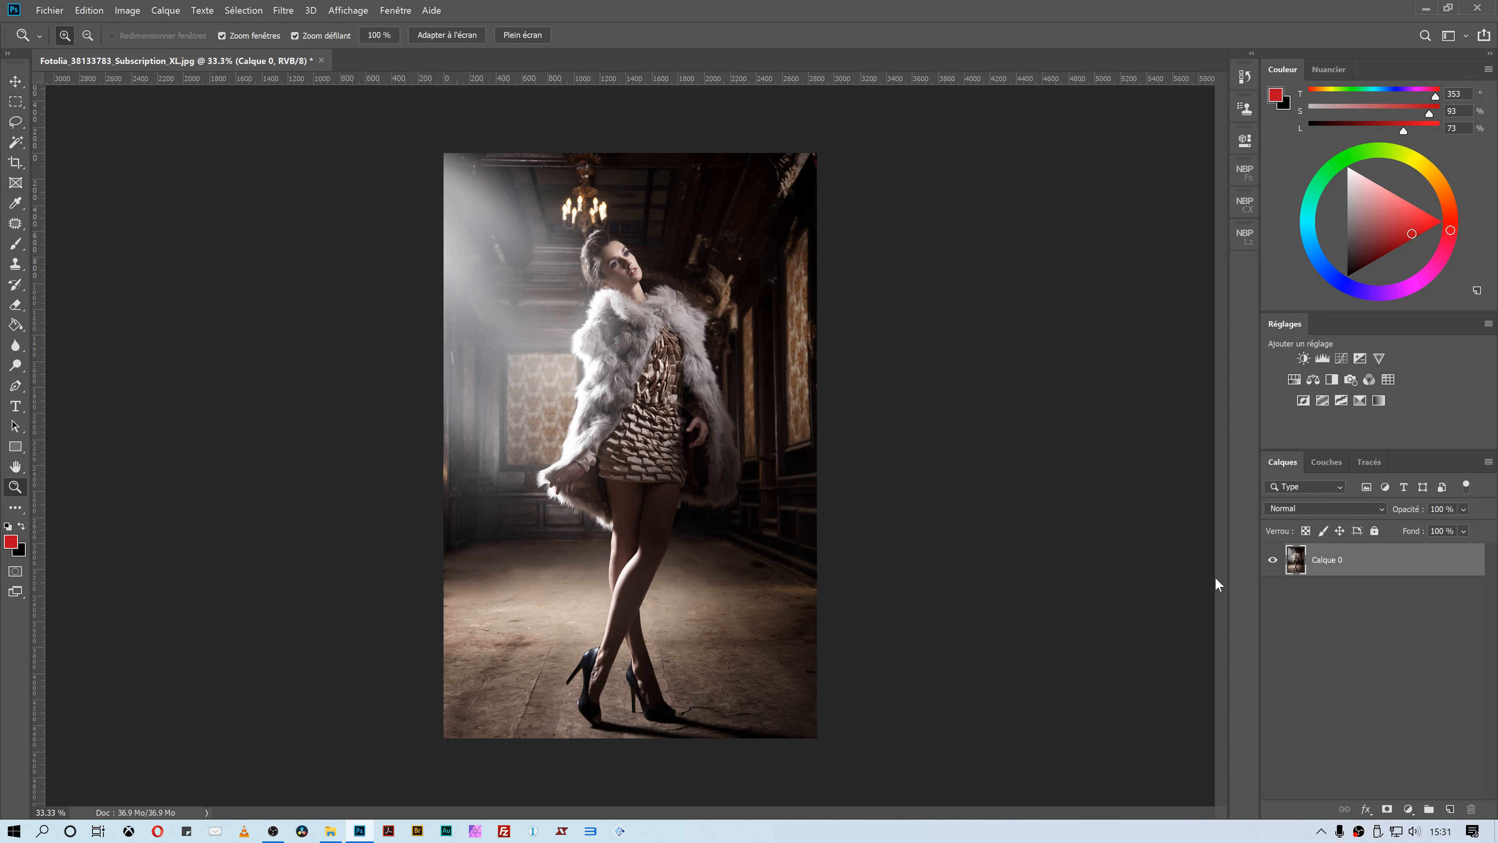
key(ctrl+j)
click(283, 10)
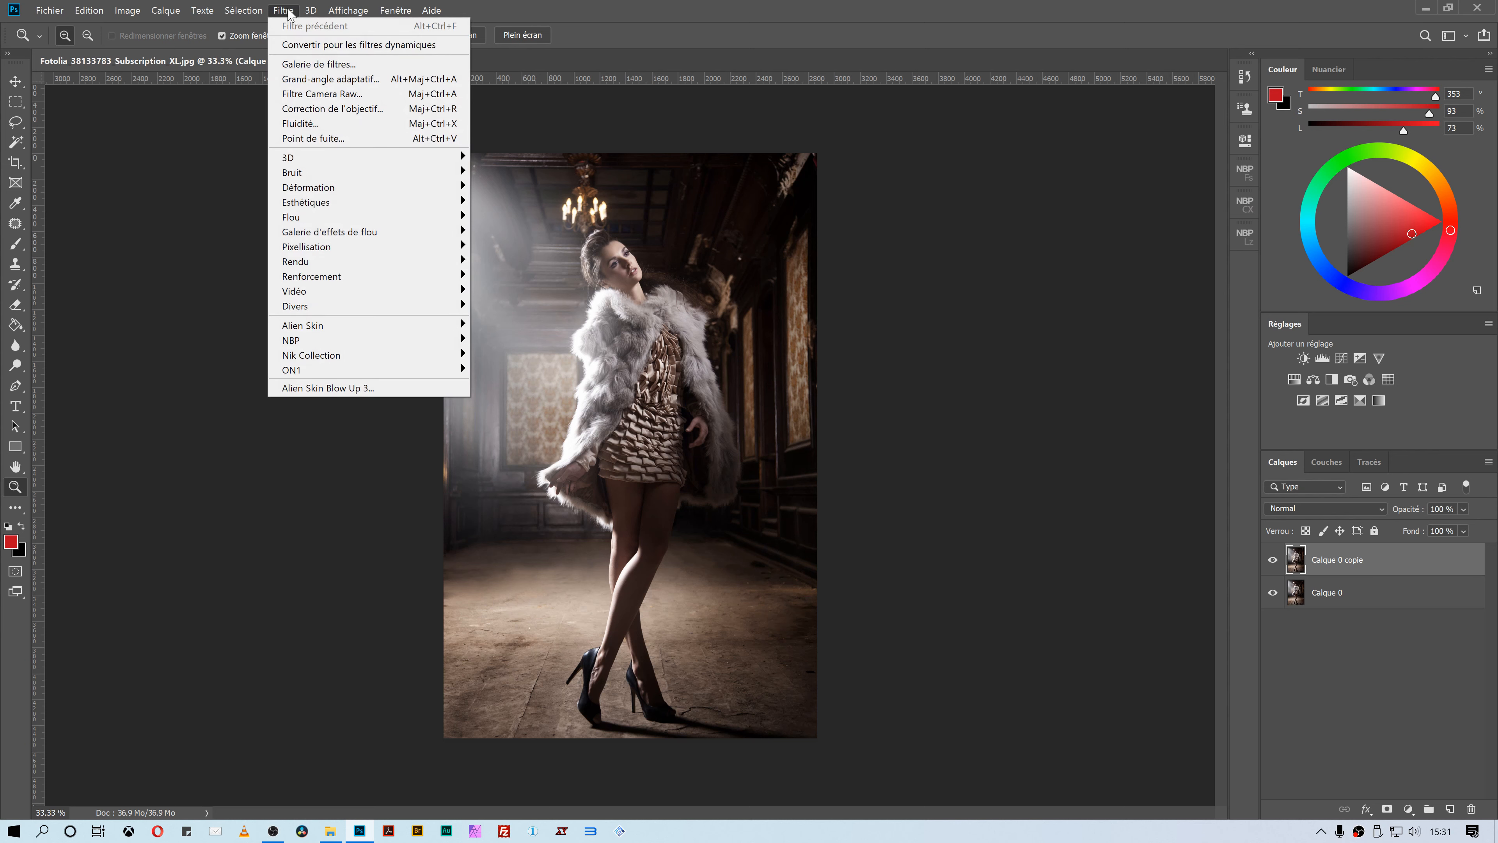
mouse_move(403, 219)
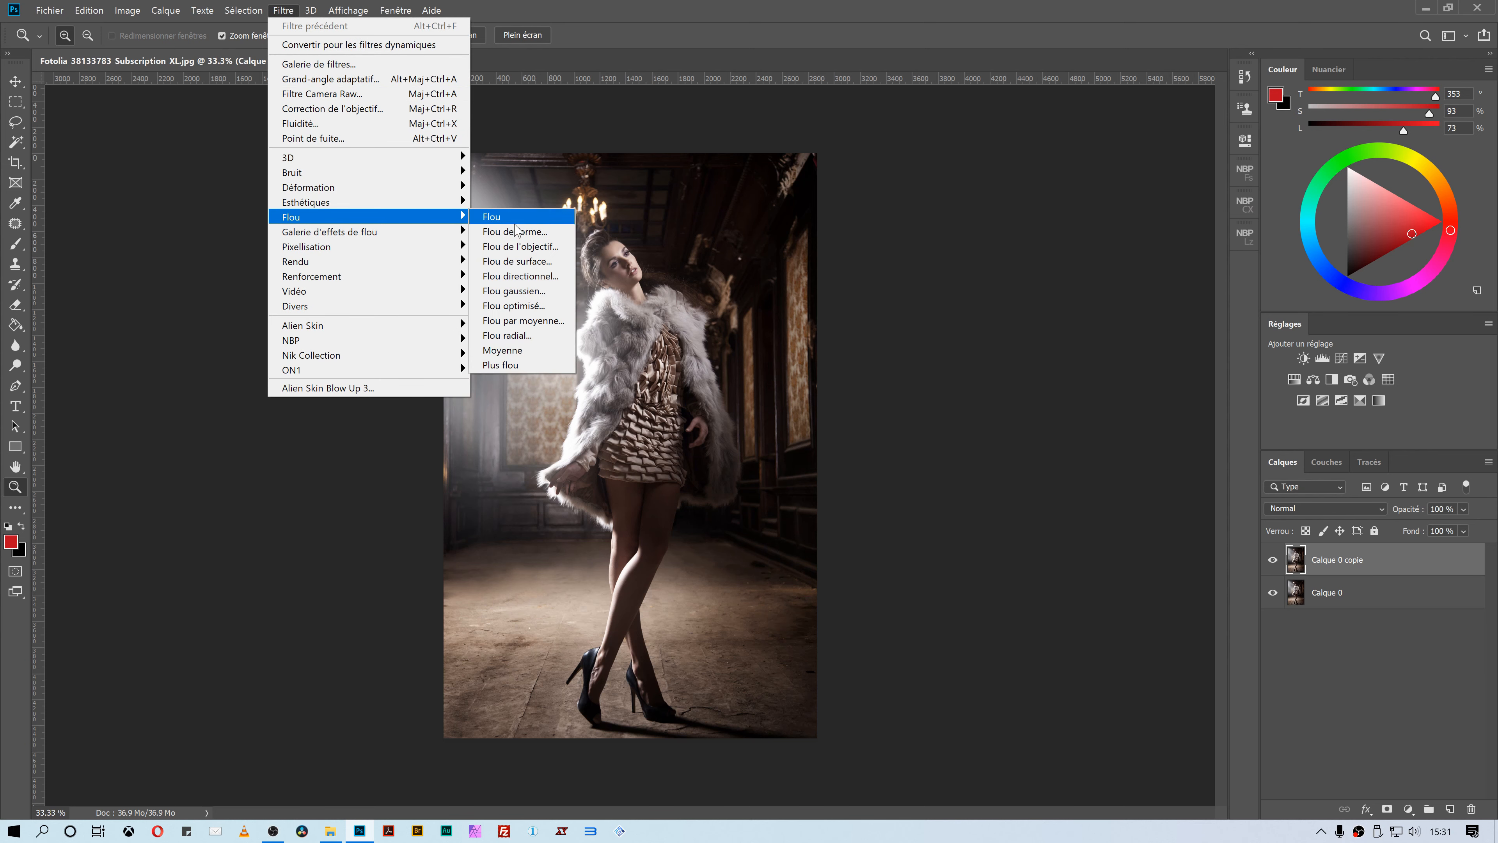
click(564, 298)
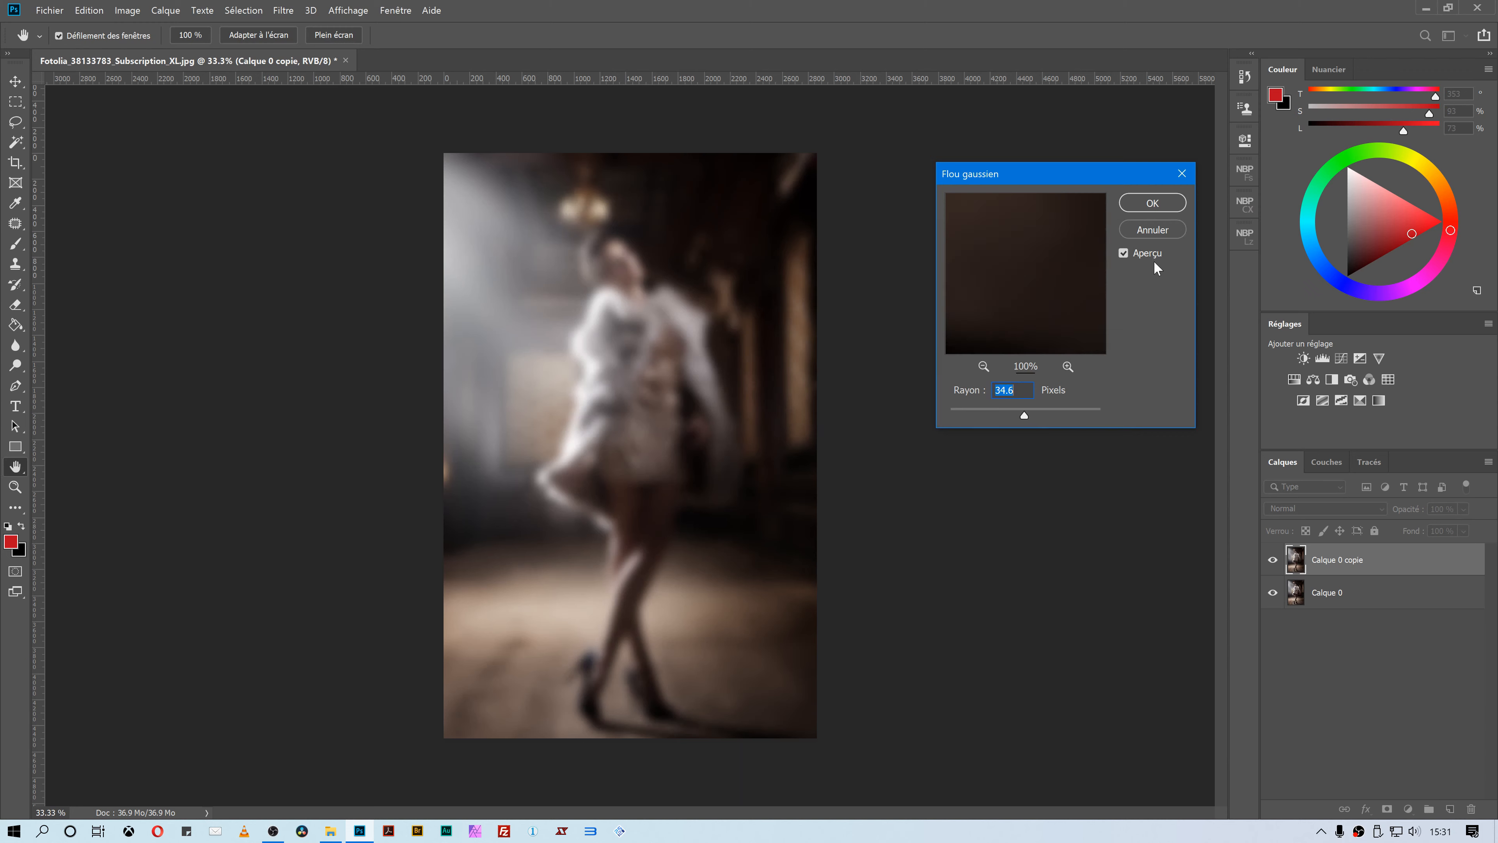
click(1153, 203)
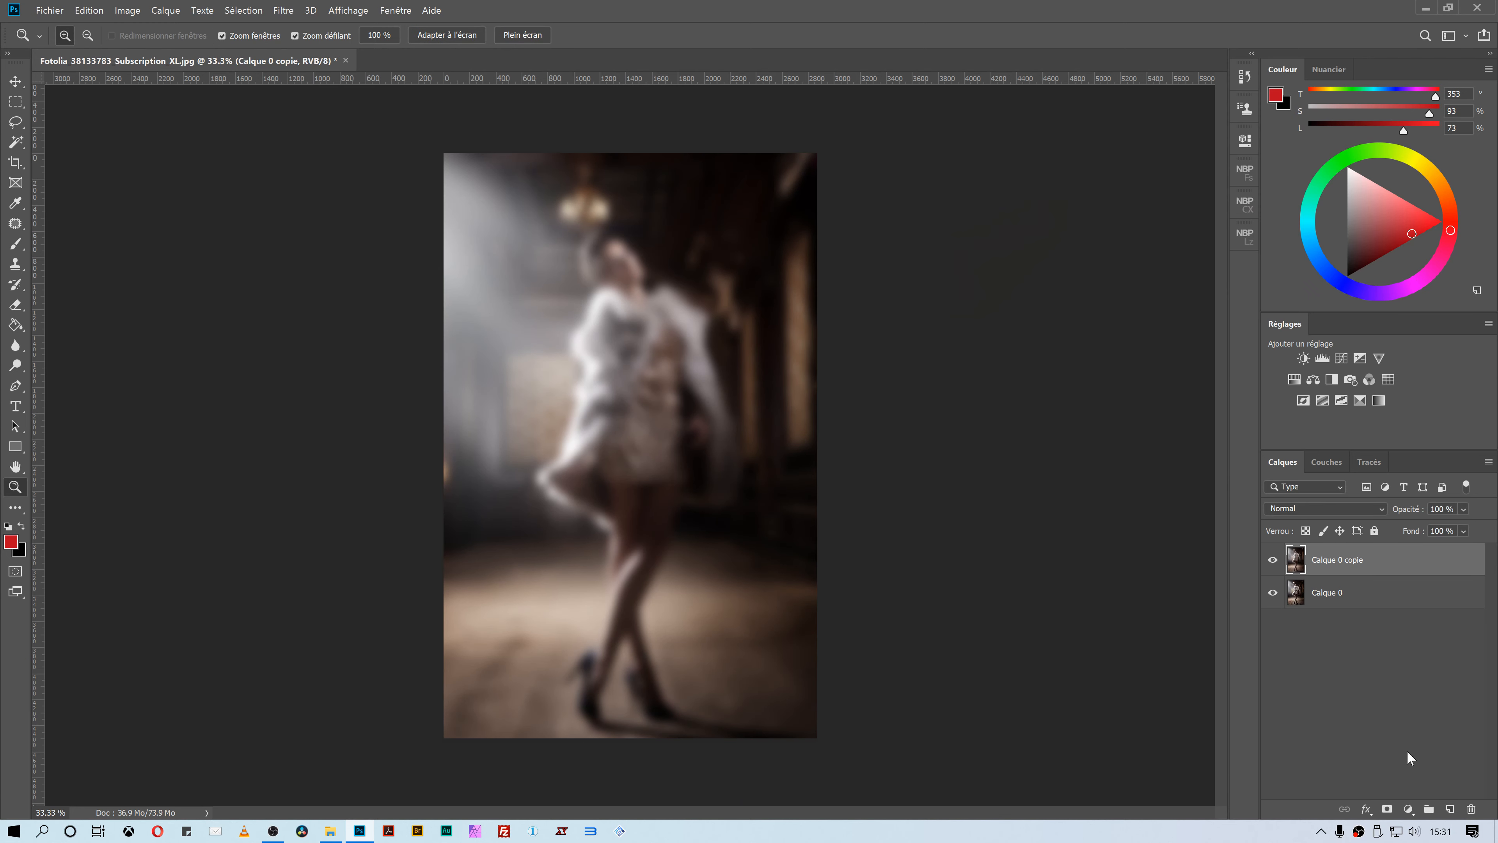
Step: Add a black mask to the blurred copy and paint the background around the woman white with a 30% opacity brush
alt+click(1387, 811)
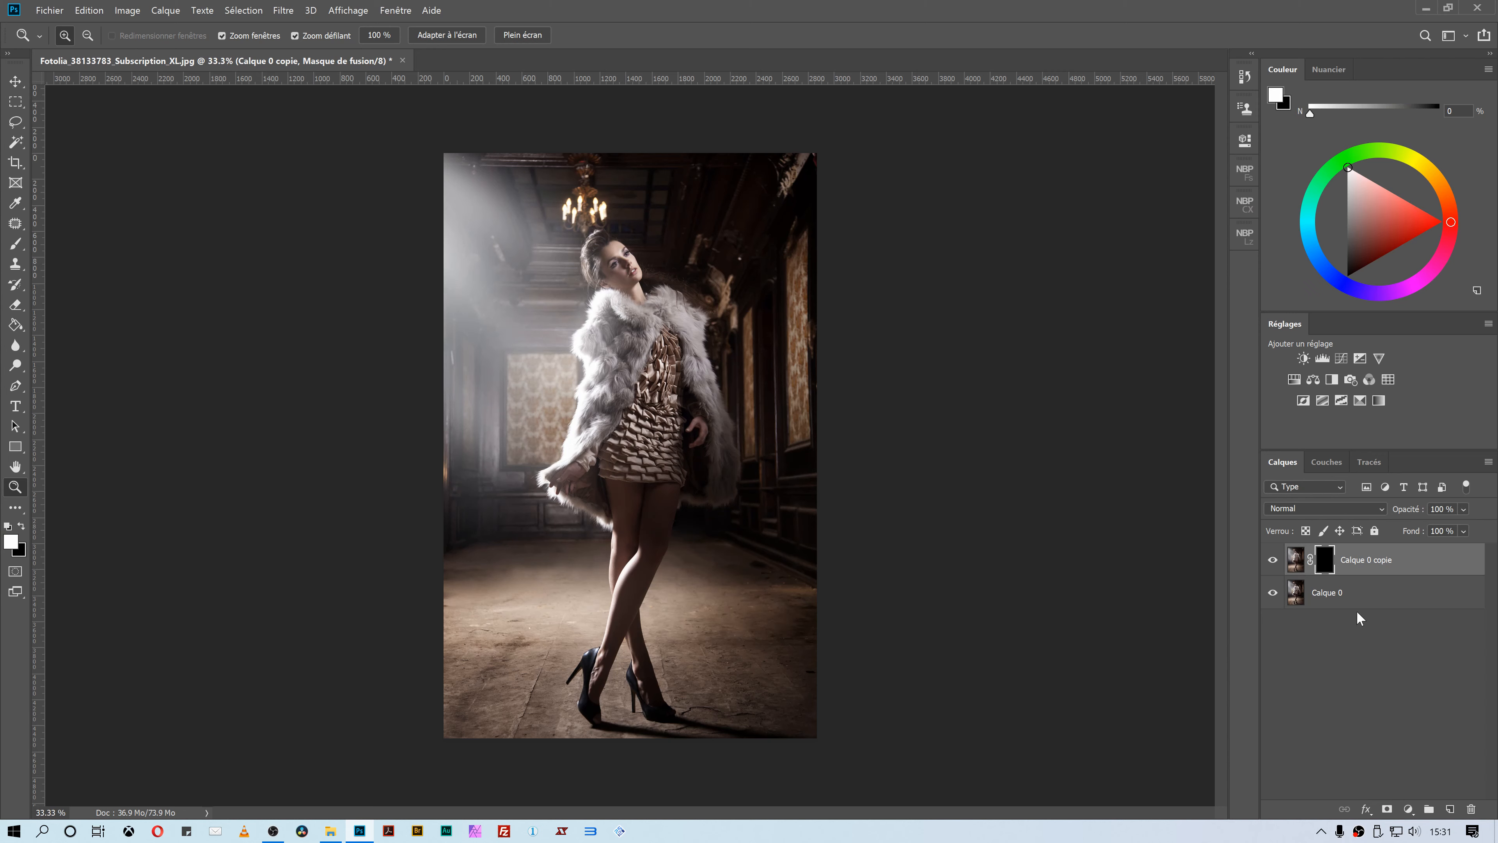
key(b)
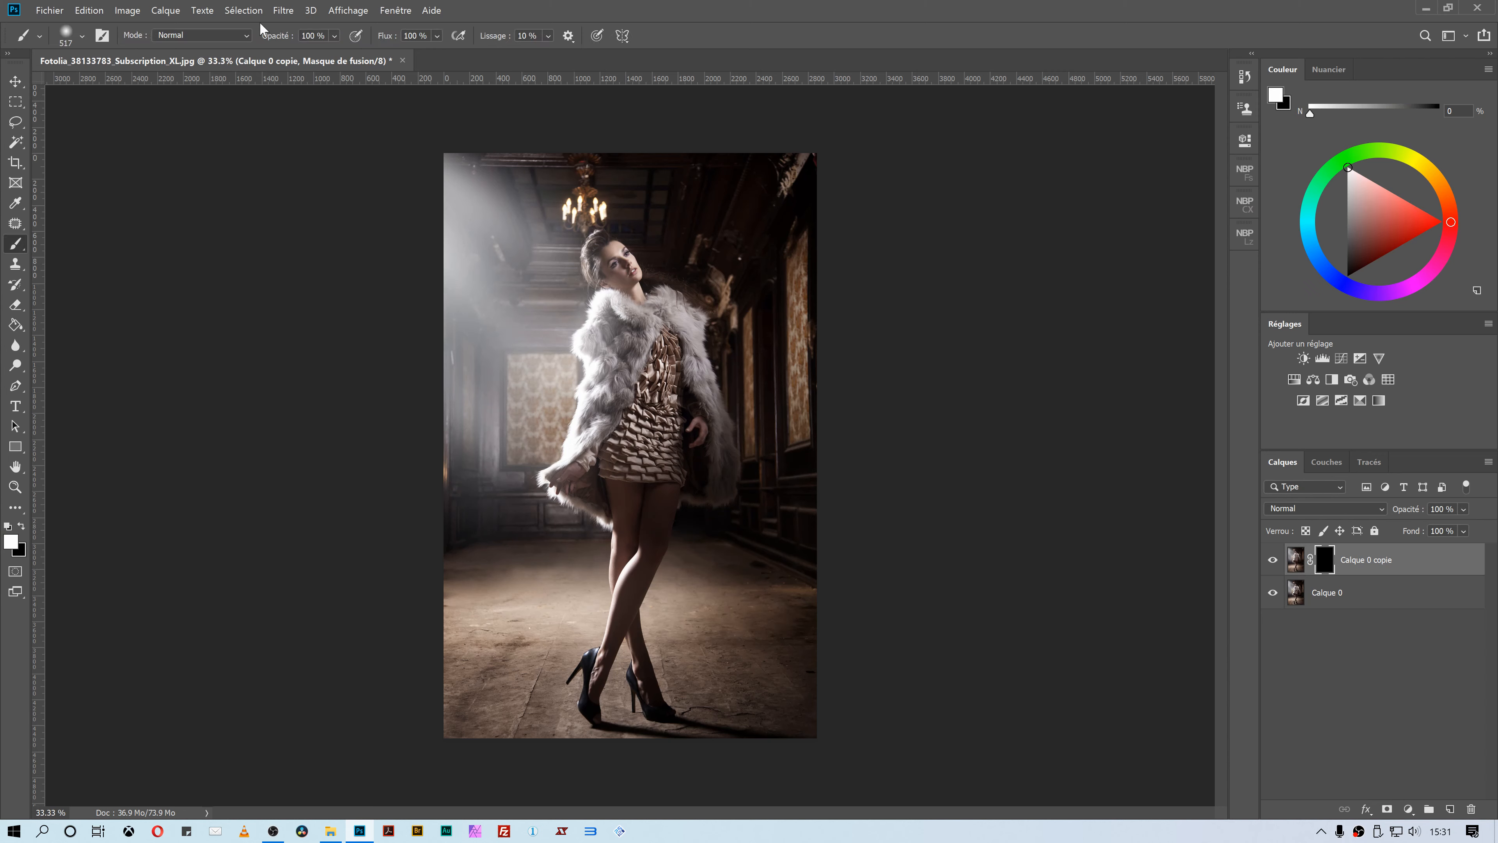
drag(241, 44, 227, 47)
mouse_move(522, 332)
mouse_down()
mouse_move(538, 401)
mouse_move(473, 471)
mouse_move(509, 527)
mouse_move(568, 556)
mouse_move(476, 568)
mouse_move(575, 606)
mouse_move(525, 625)
mouse_move(510, 610)
mouse_move(578, 621)
mouse_move(517, 619)
mouse_move(562, 580)
mouse_move(494, 620)
mouse_move(459, 615)
mouse_move(538, 610)
mouse_move(569, 580)
mouse_move(571, 540)
mouse_move(572, 557)
mouse_move(490, 486)
mouse_up()
drag(786, 332, 813, 138)
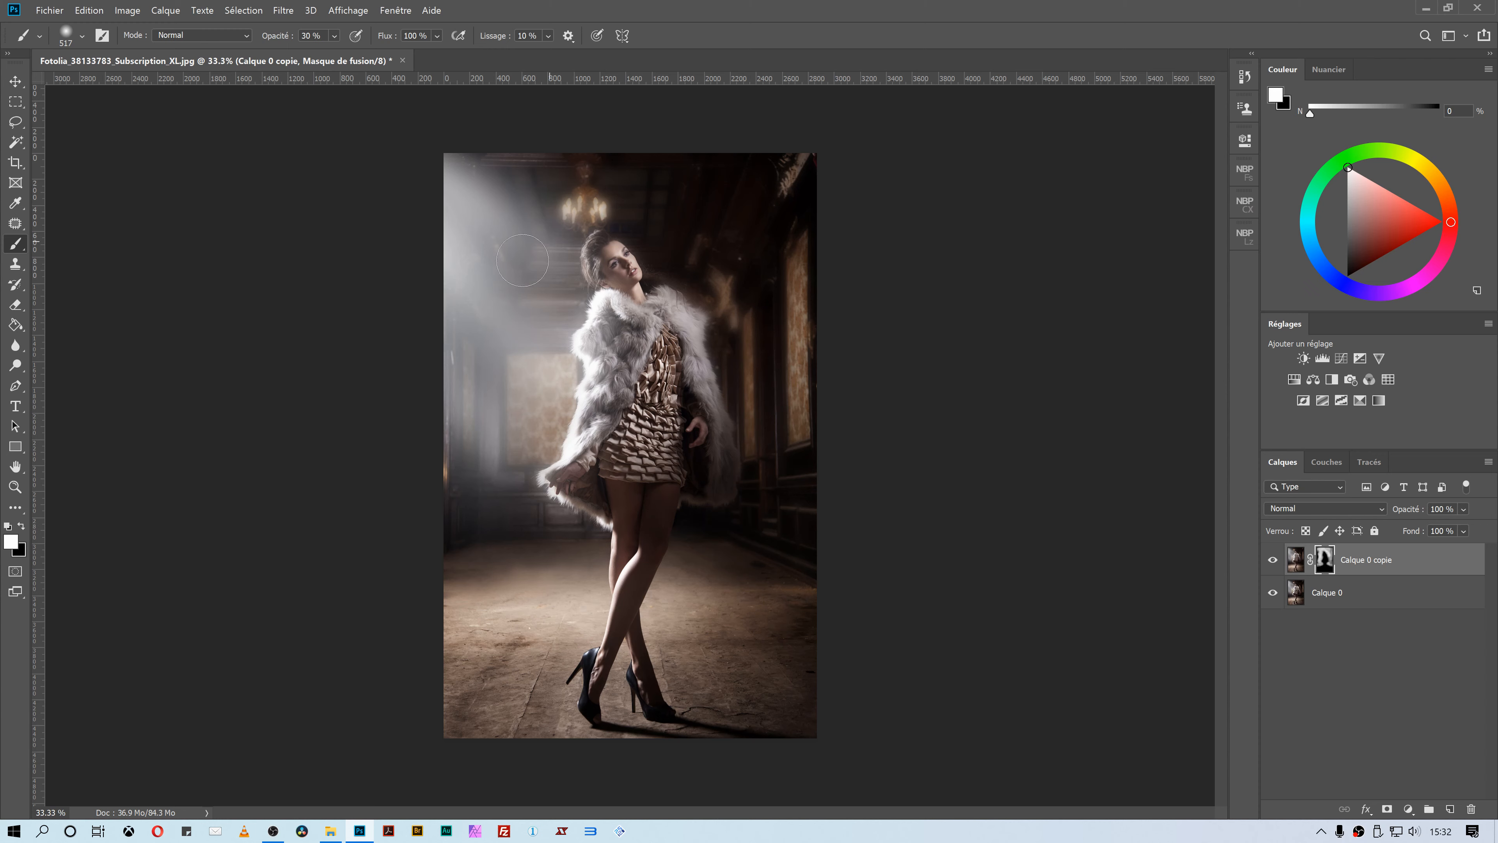
Step: Inspect the painted layer mask on its own and compare the photo with and without the blurred copy
alt+click(1325, 568)
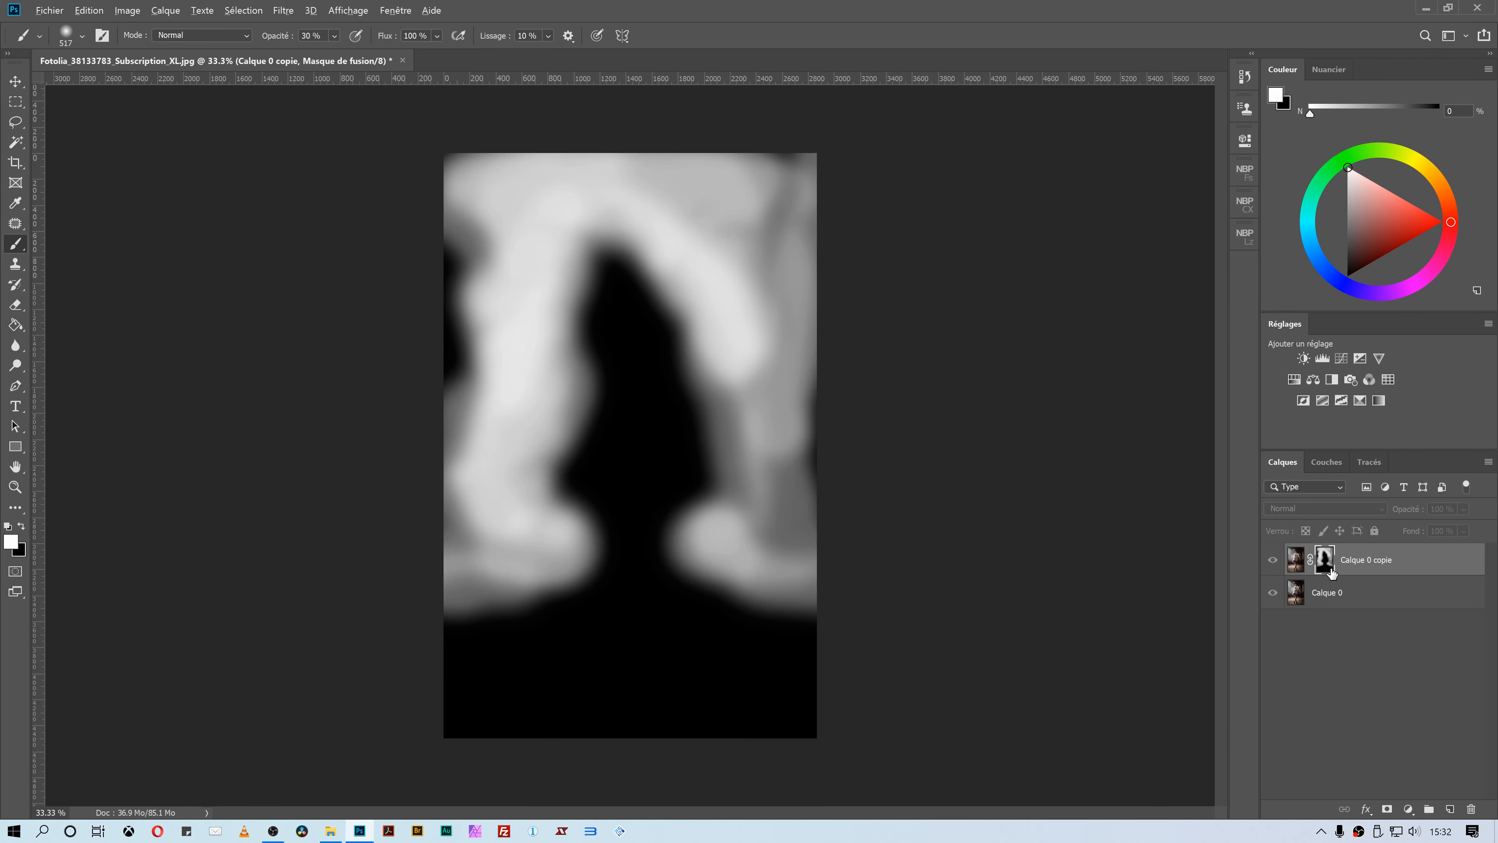
alt+click(1330, 571)
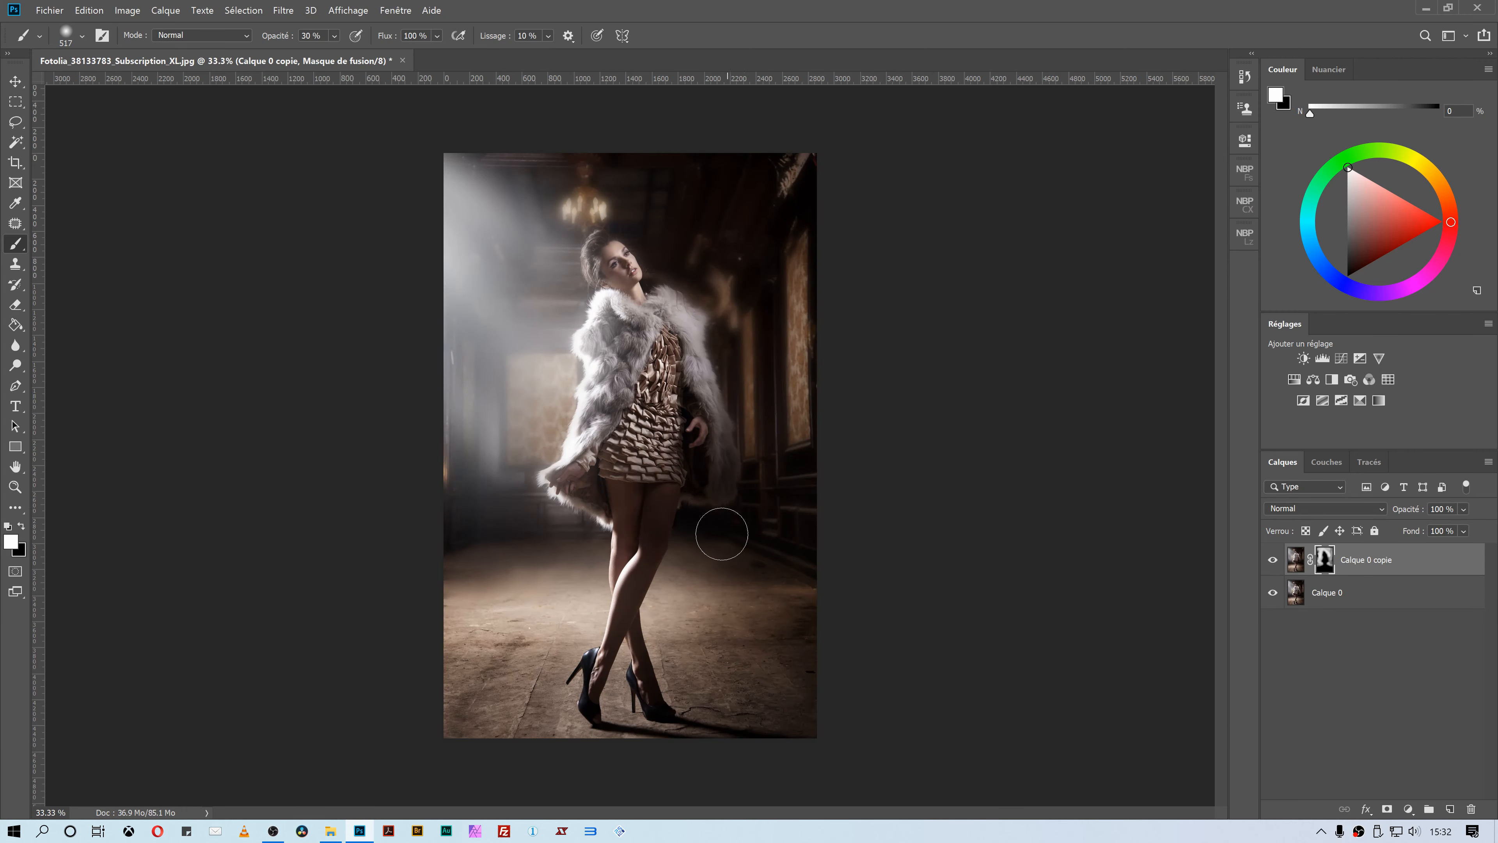
click(1269, 562)
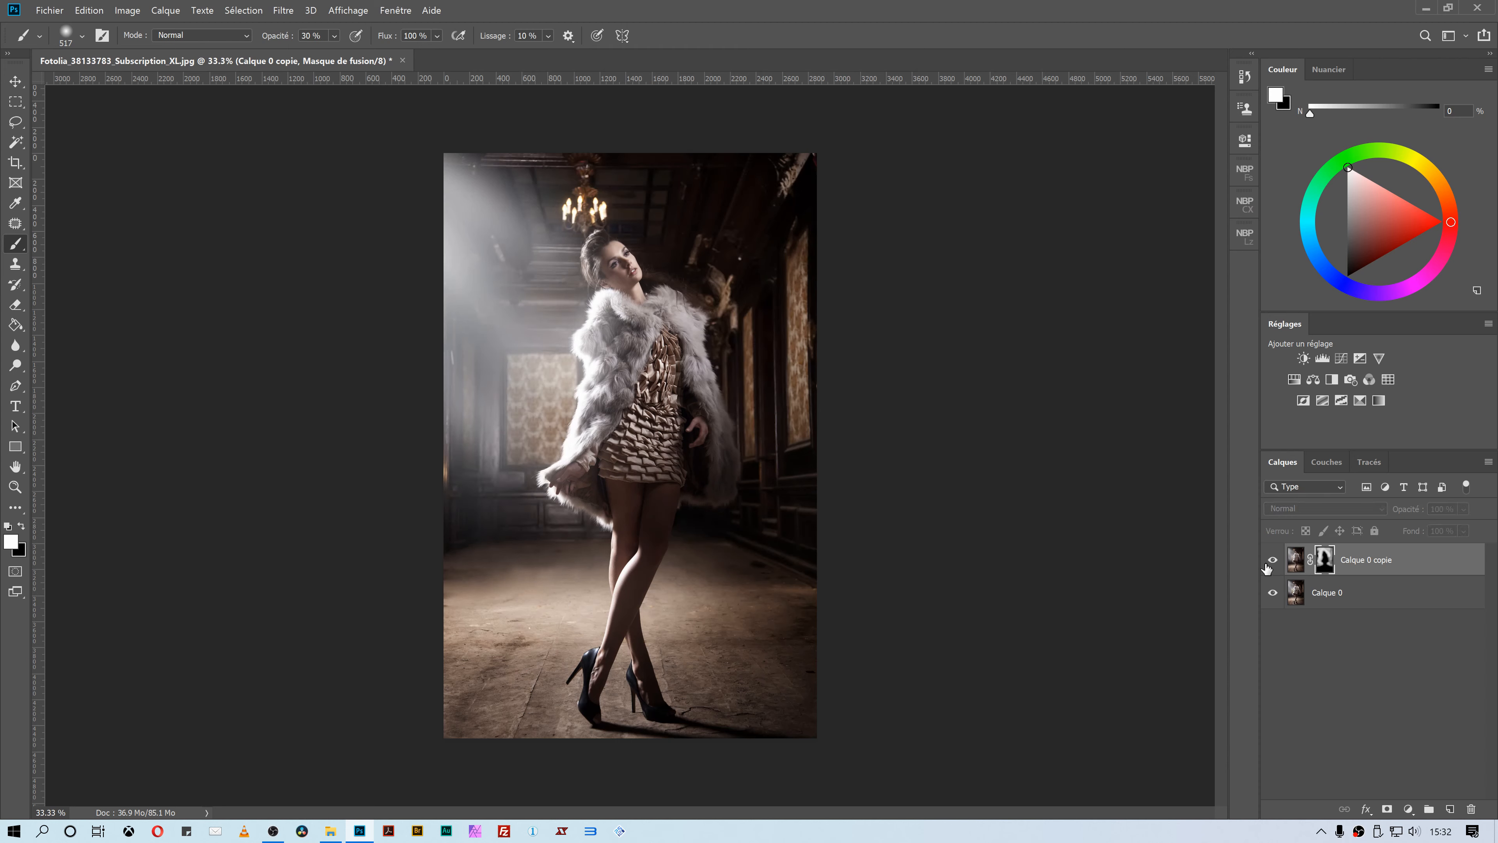
click(1269, 562)
click(1264, 564)
click(1264, 564)
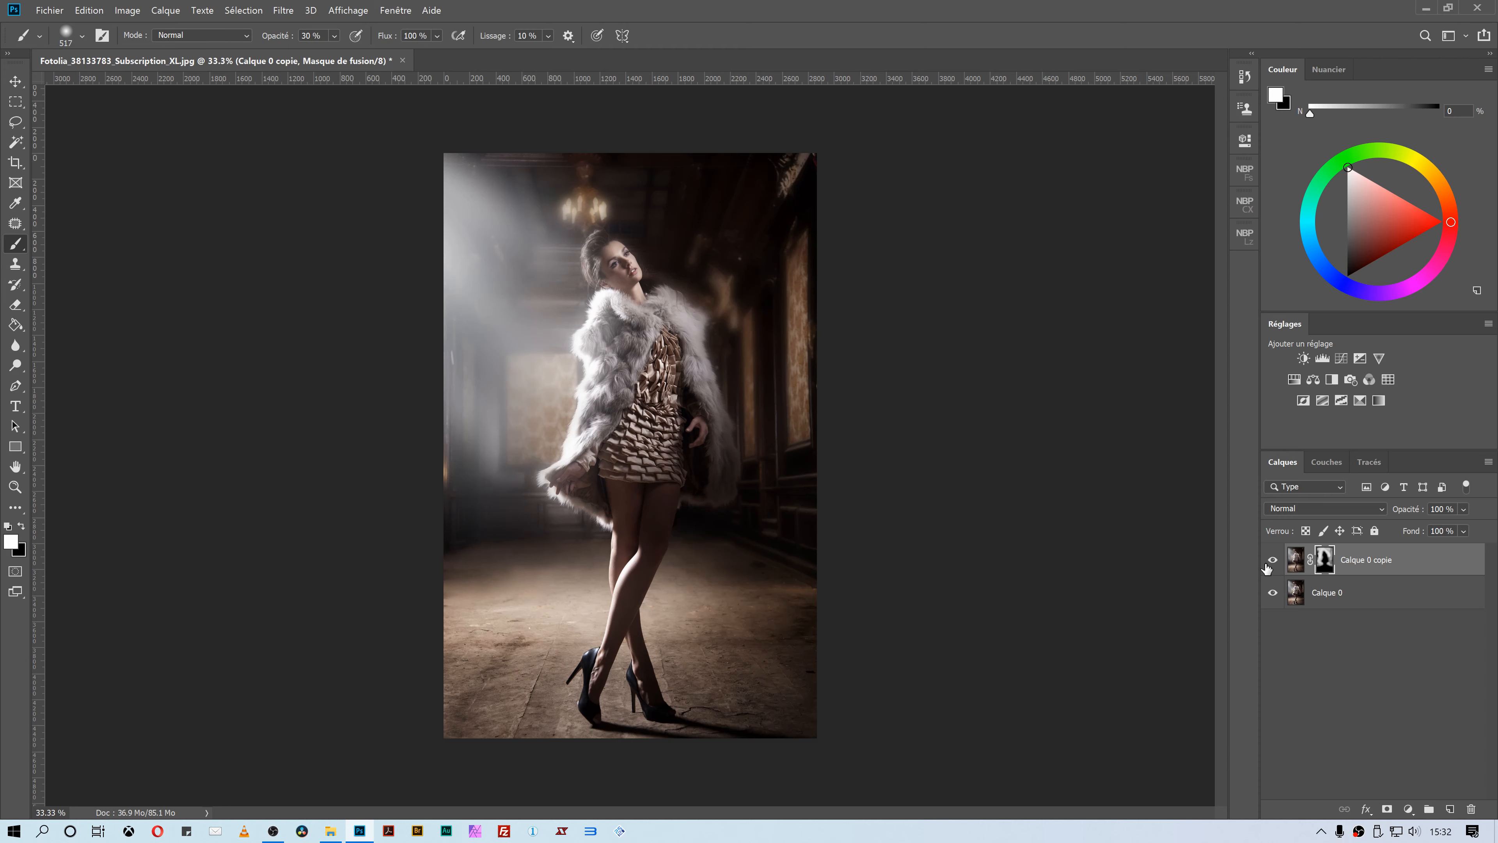
click(1268, 564)
click(1267, 563)
click(1270, 560)
click(1271, 561)
Step: Delete the masked, blurred layer copy
key(x)
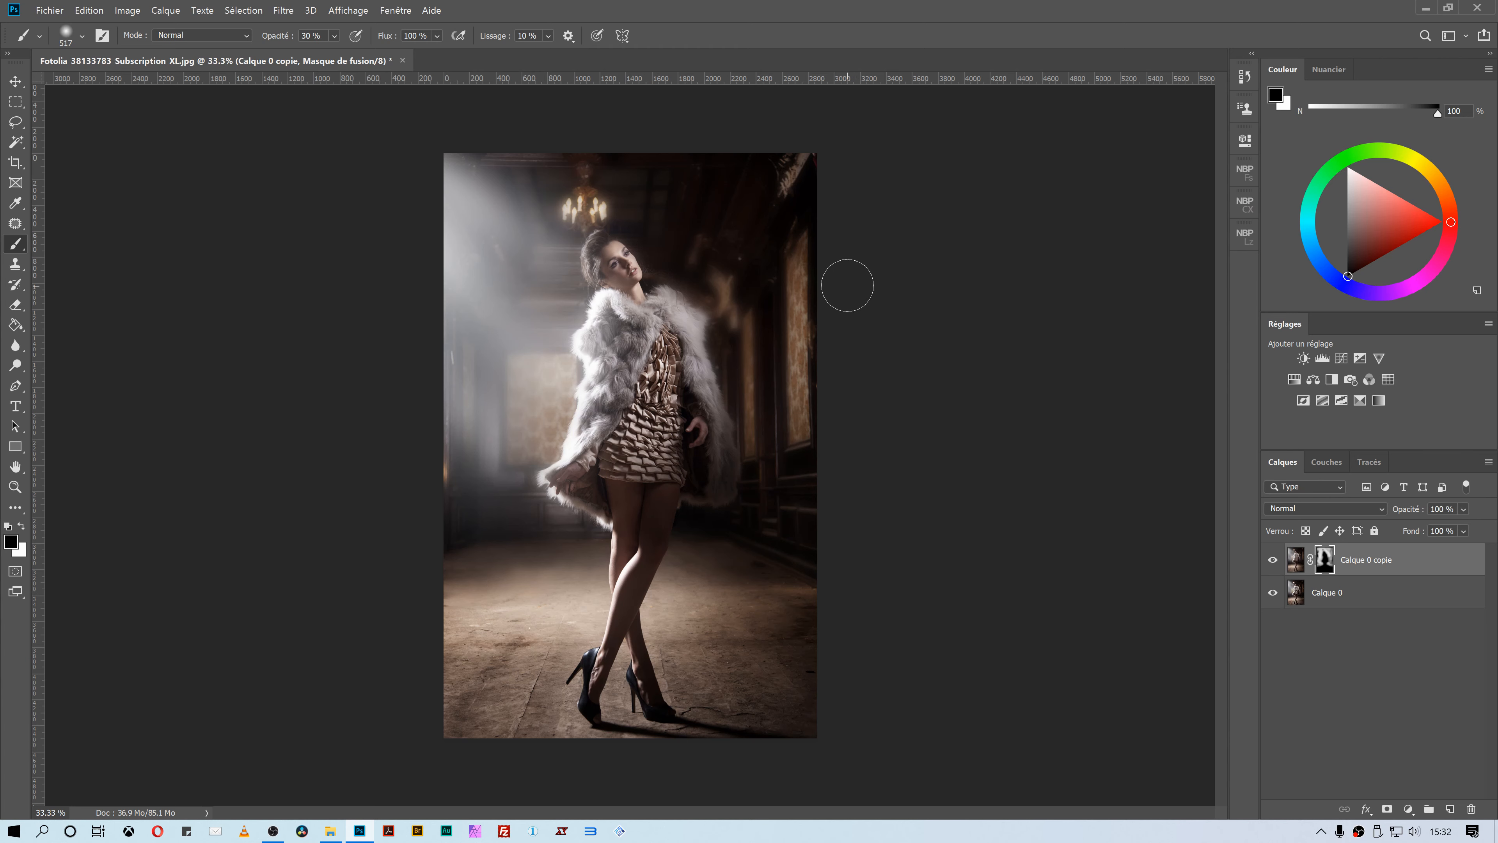
drag(1413, 572, 1470, 809)
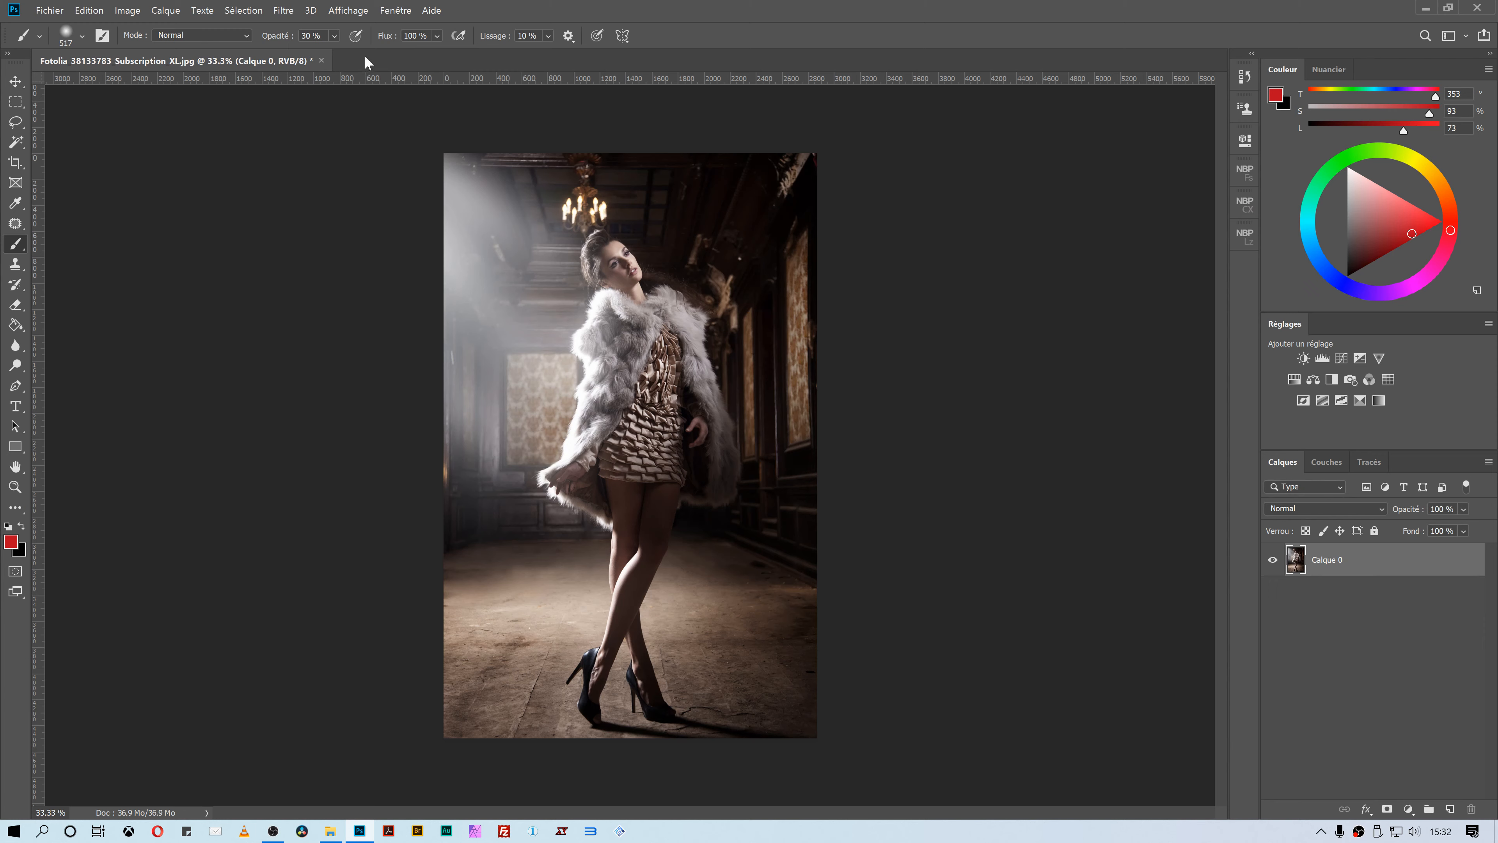
Step: Convert Calque 0 to a smart object for smart filters
click(282, 10)
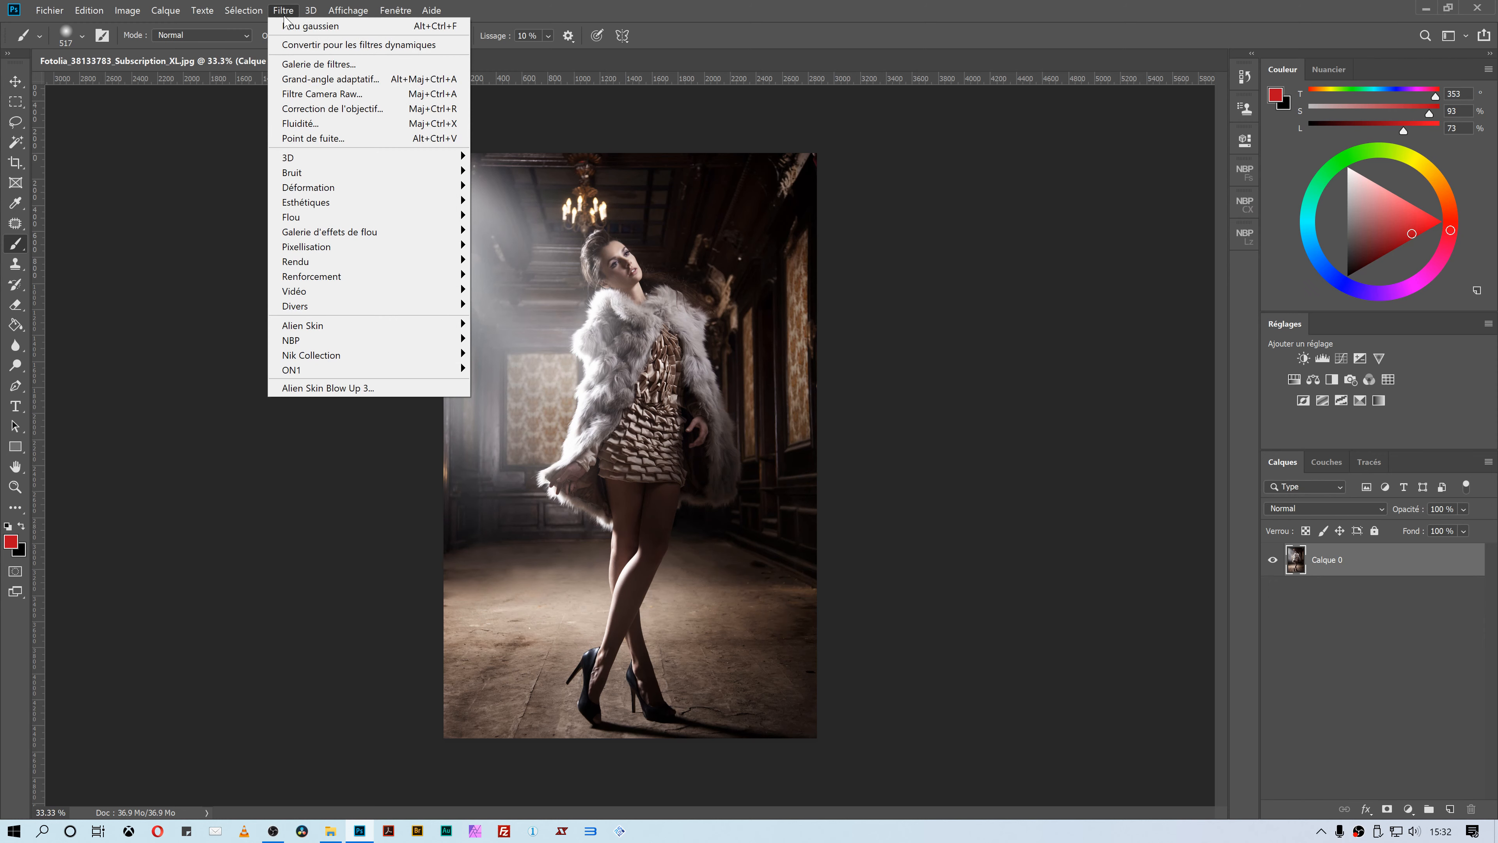
click(292, 45)
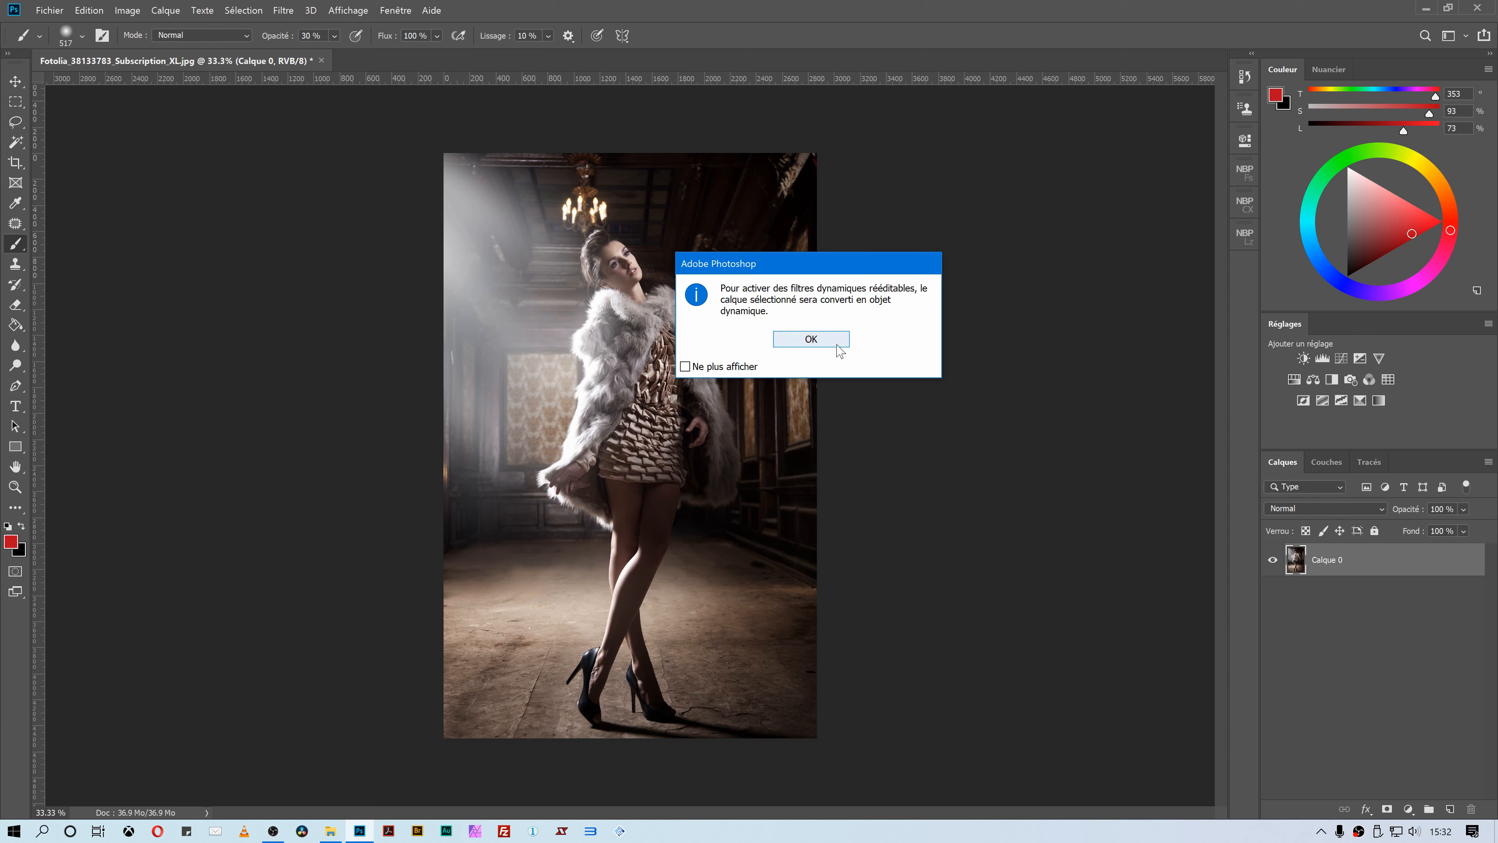
click(844, 335)
Step: Start a Field Blur on the smart object and set its blur to 78 px
click(283, 11)
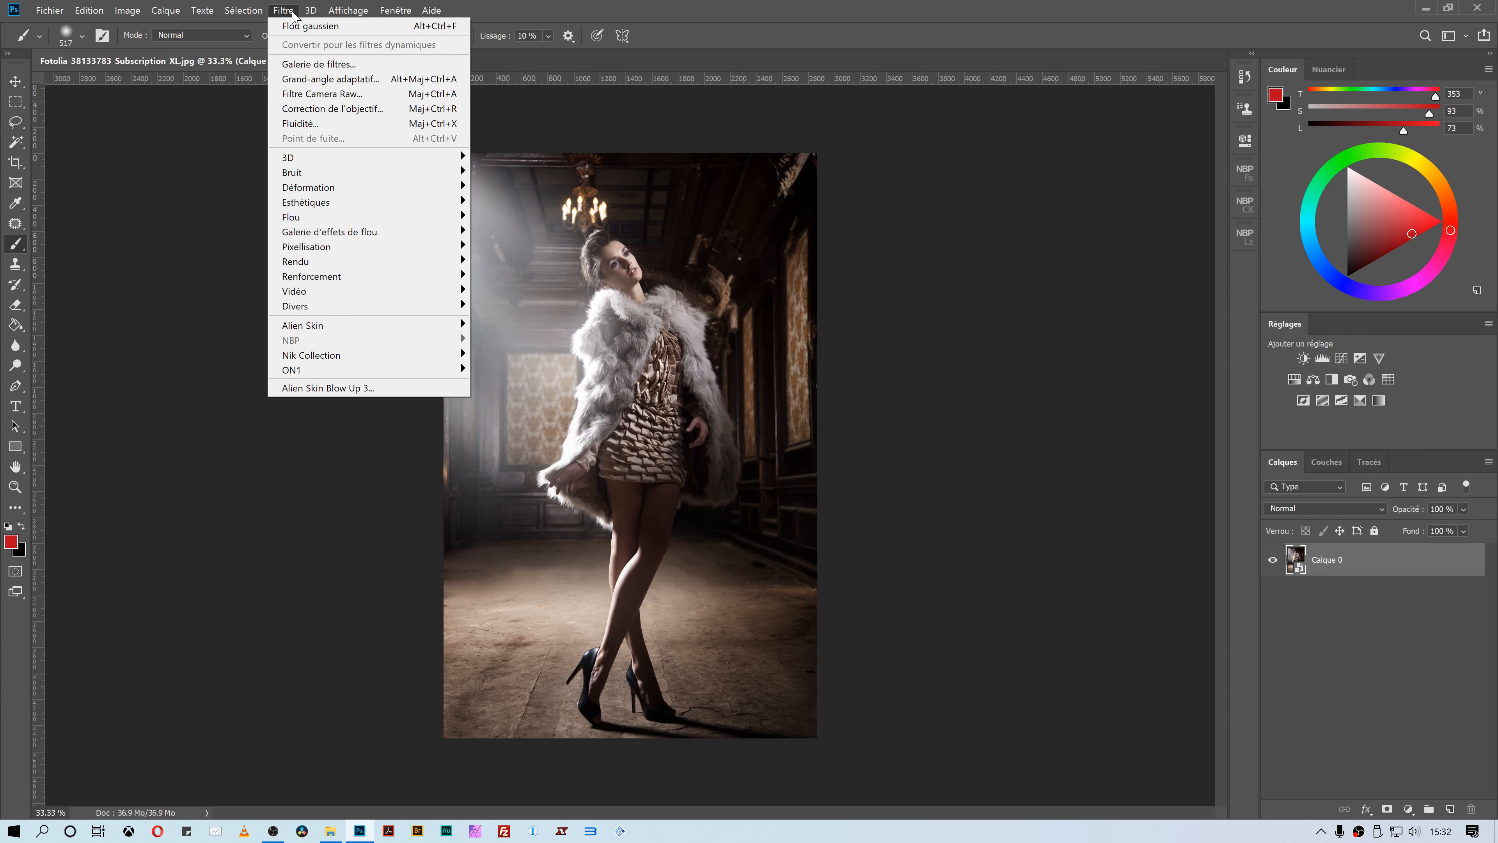
mouse_move(354, 235)
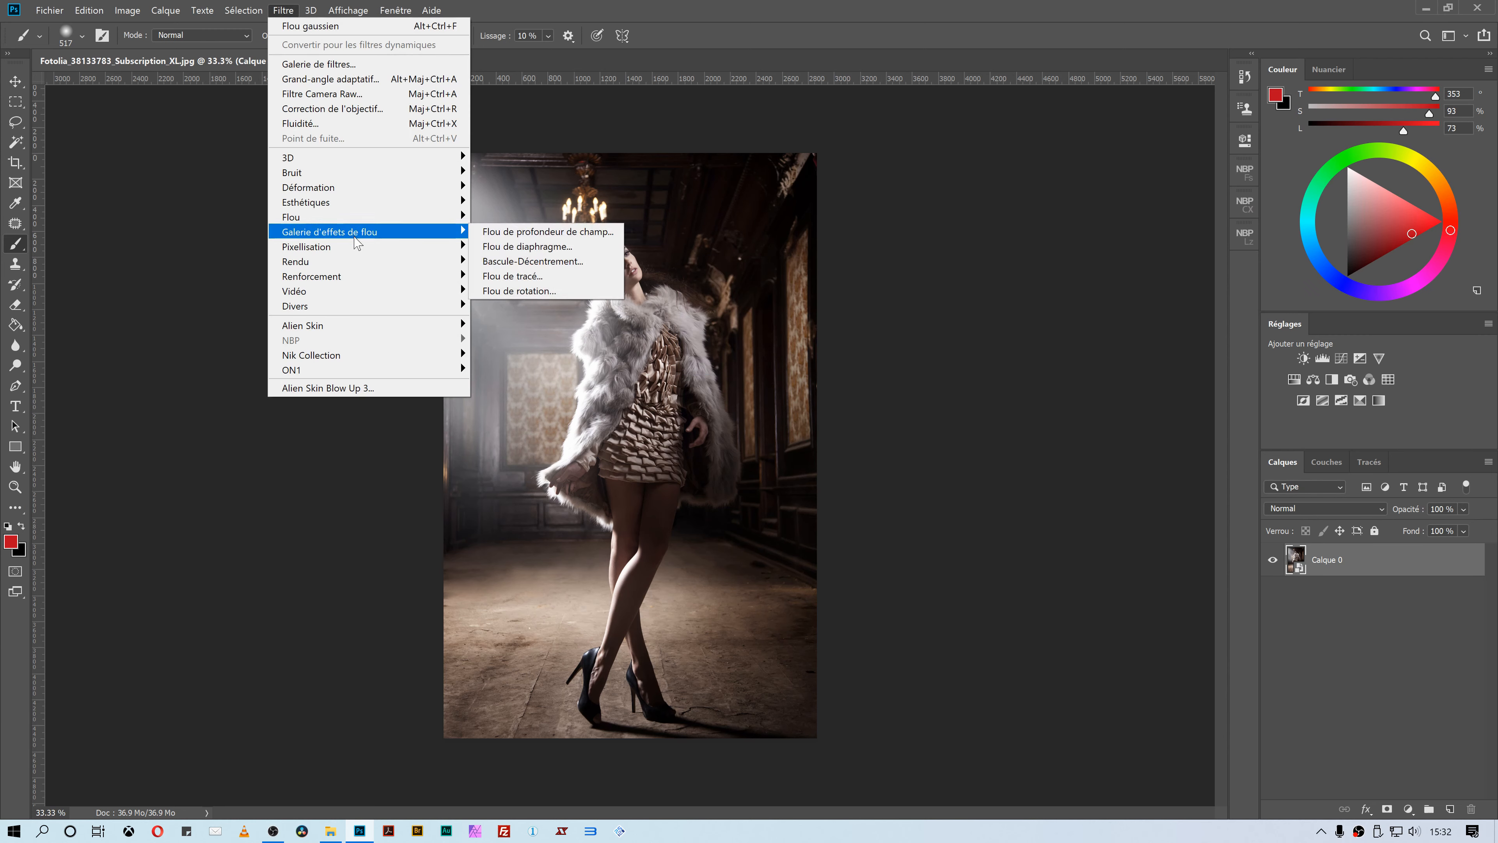
click(565, 235)
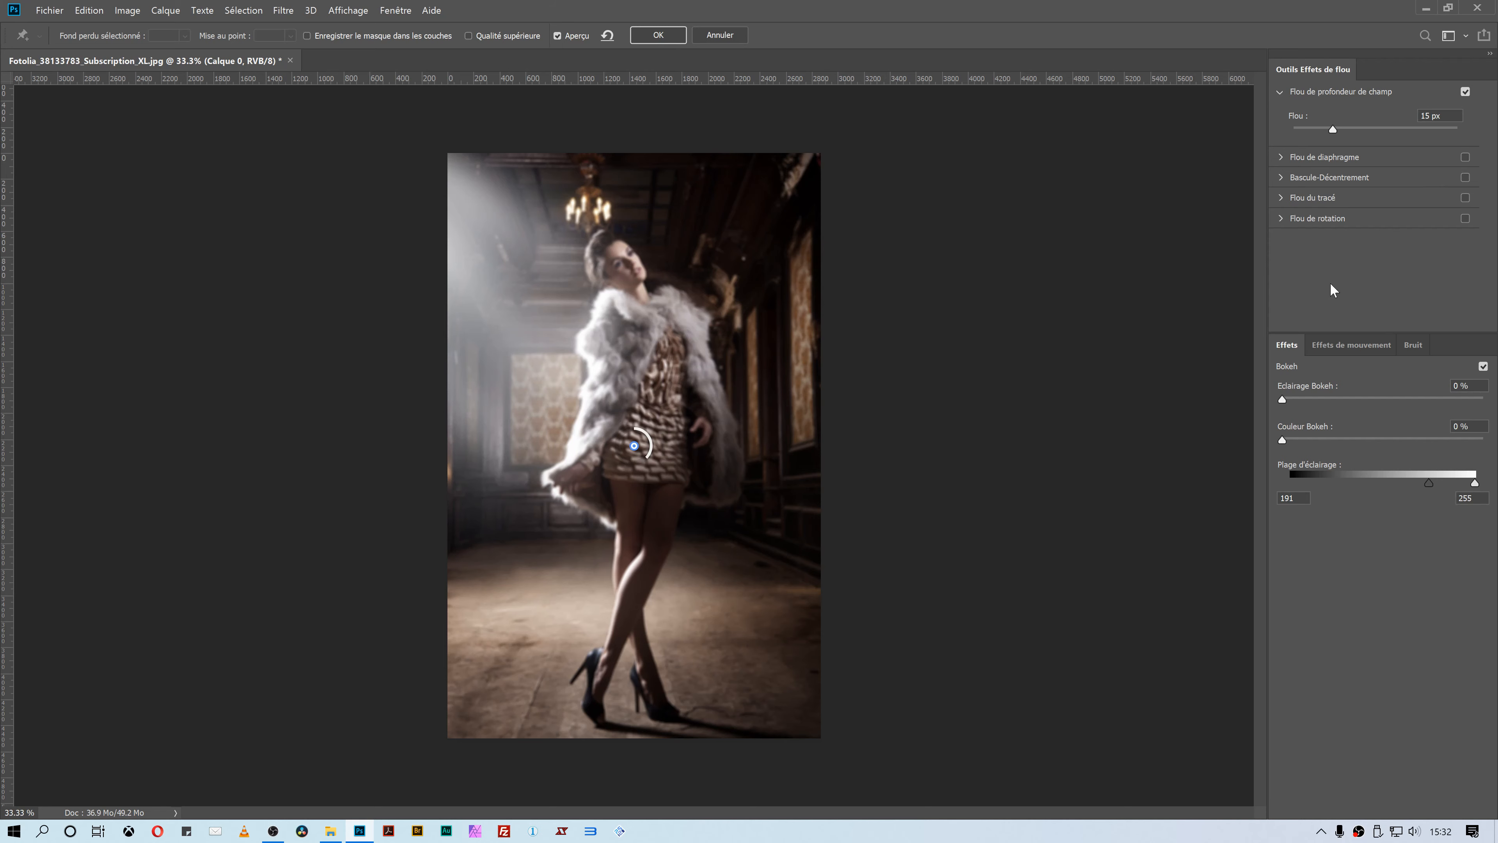
mouse_move(1370, 127)
mouse_down()
mouse_move(1350, 134)
mouse_move(1371, 140)
mouse_up()
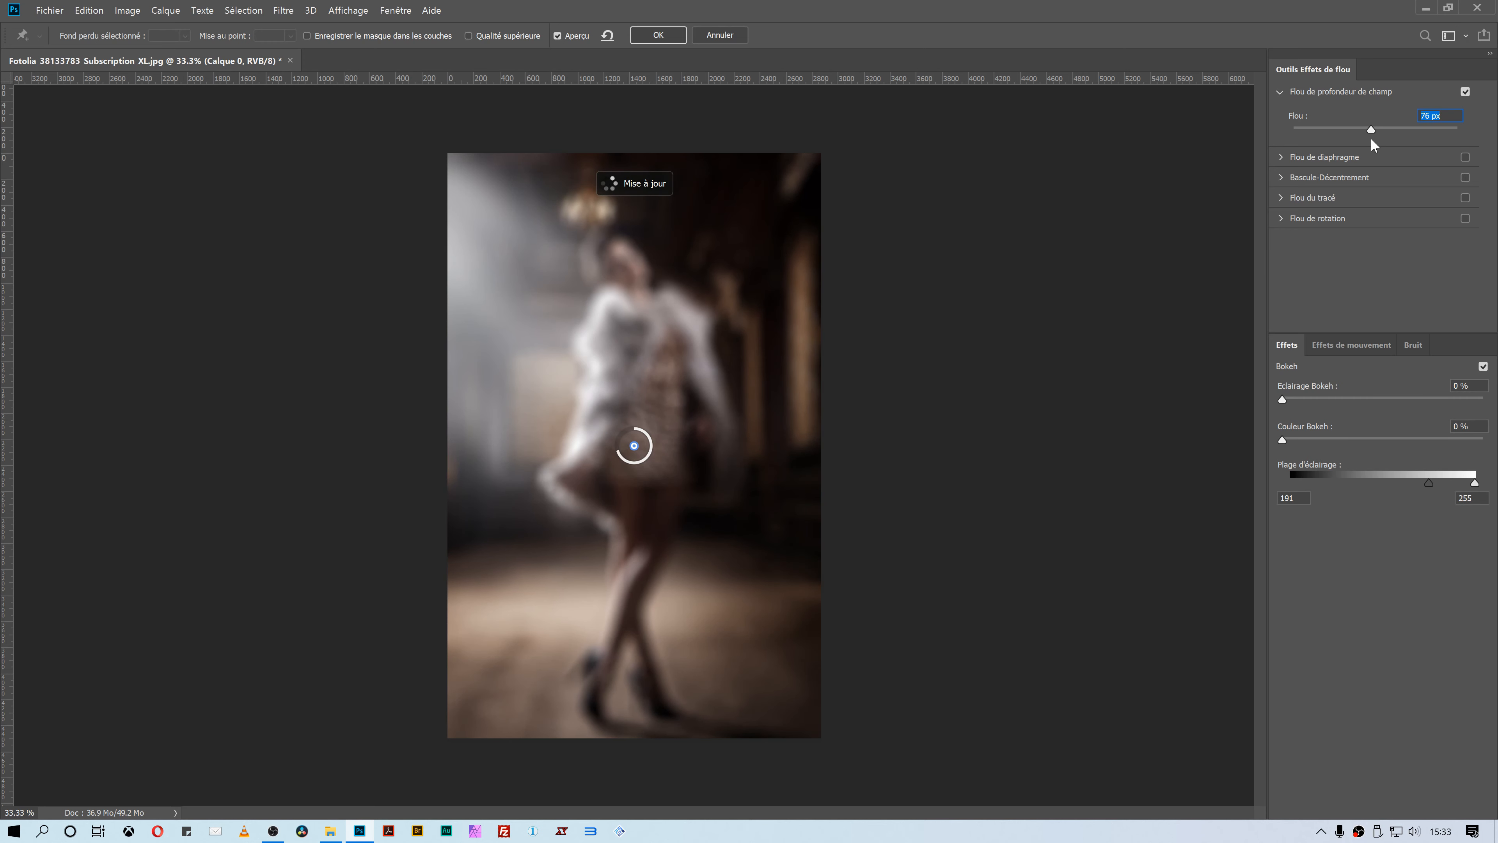
drag(1373, 136, 1371, 136)
Step: Replace the Field Blur with an Iris Blur, stretch its ellipse around the whole woman and set the blur to 55 px
click(1465, 92)
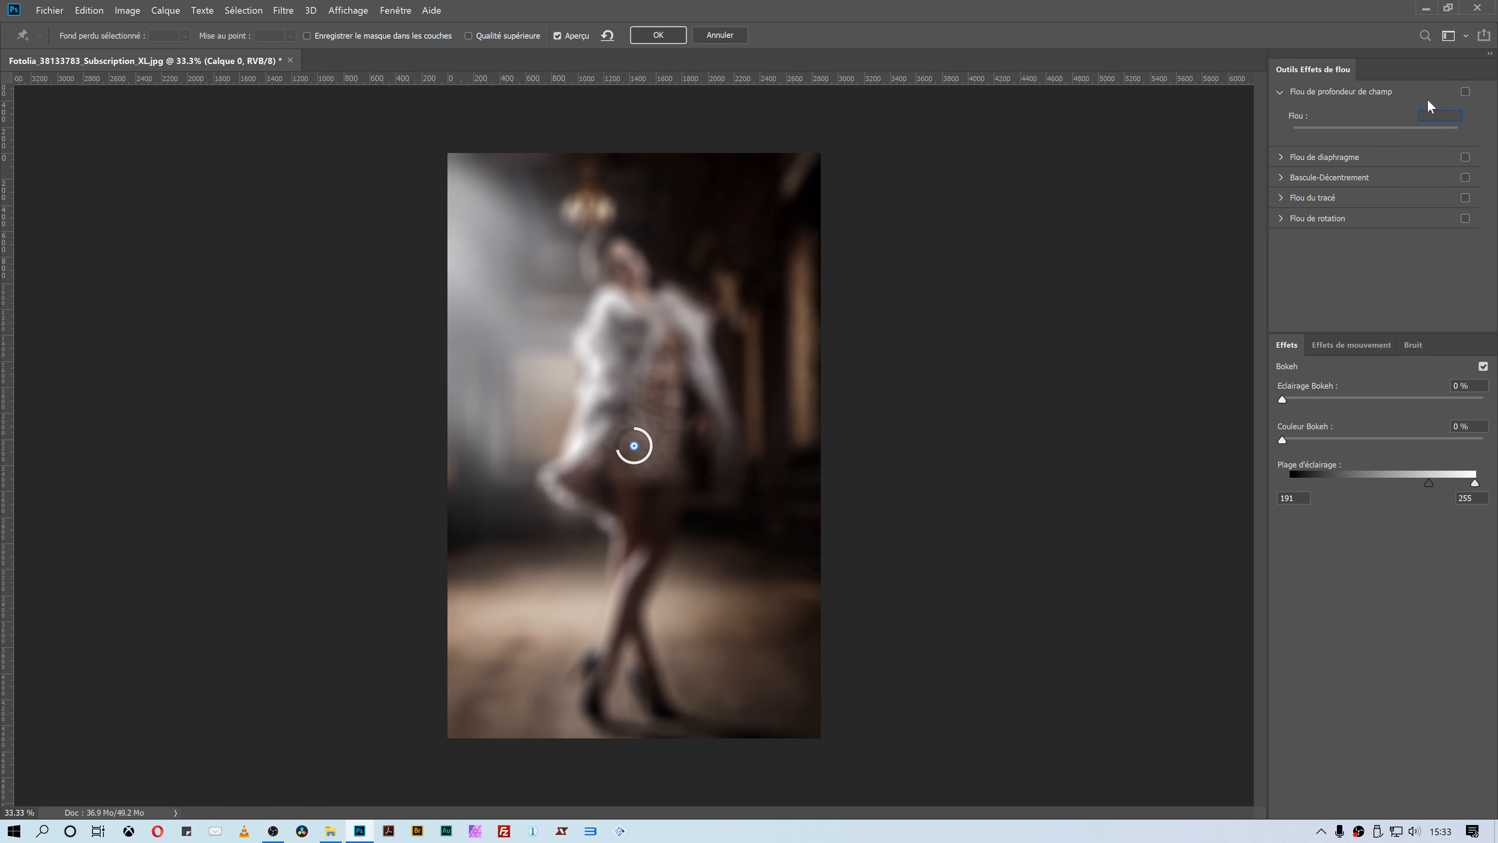
click(1280, 157)
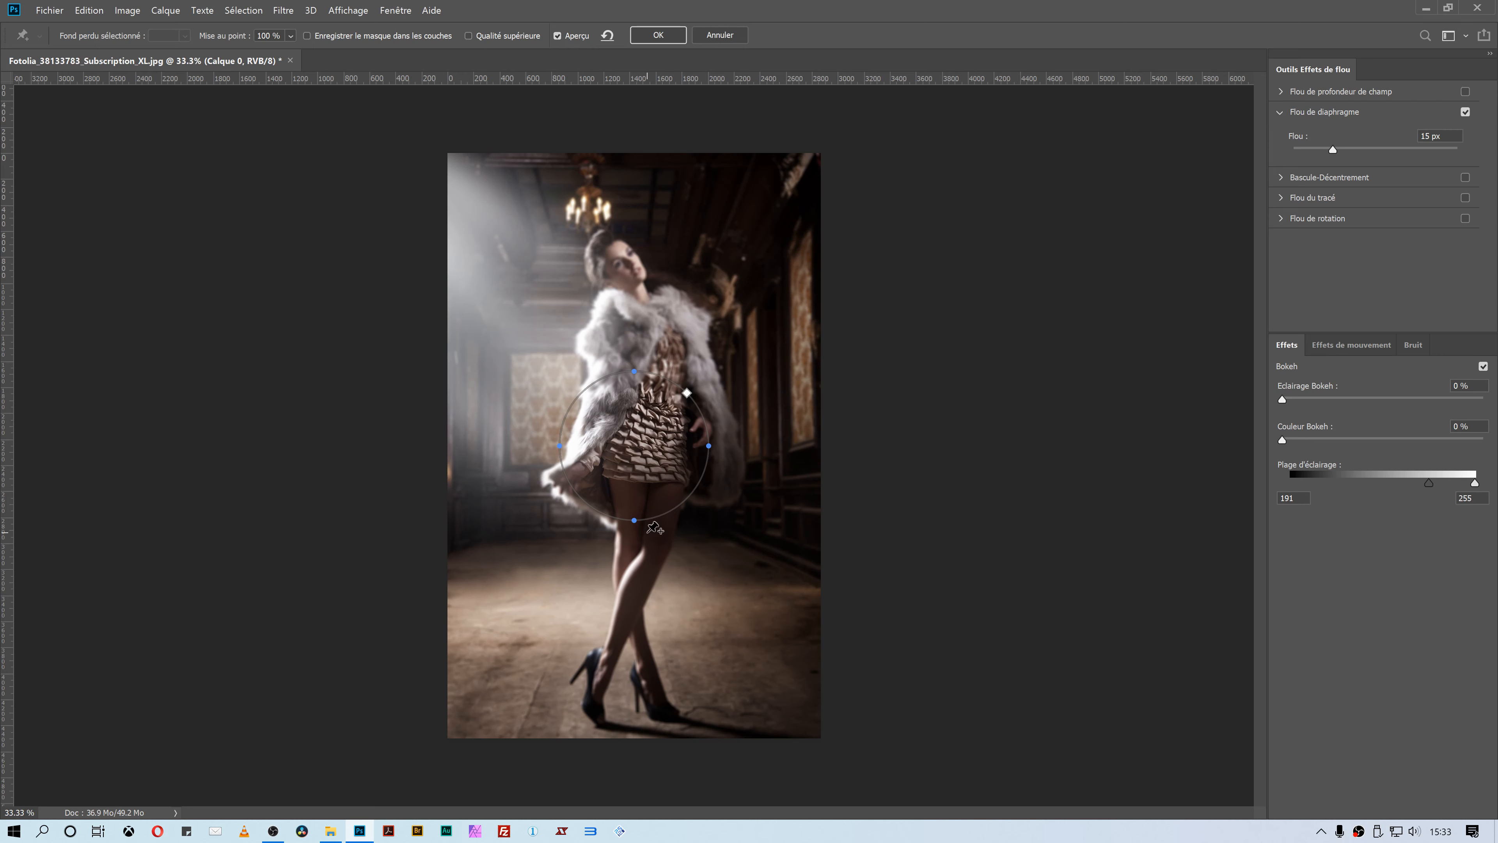
mouse_move(635, 390)
drag(634, 371, 650, 178)
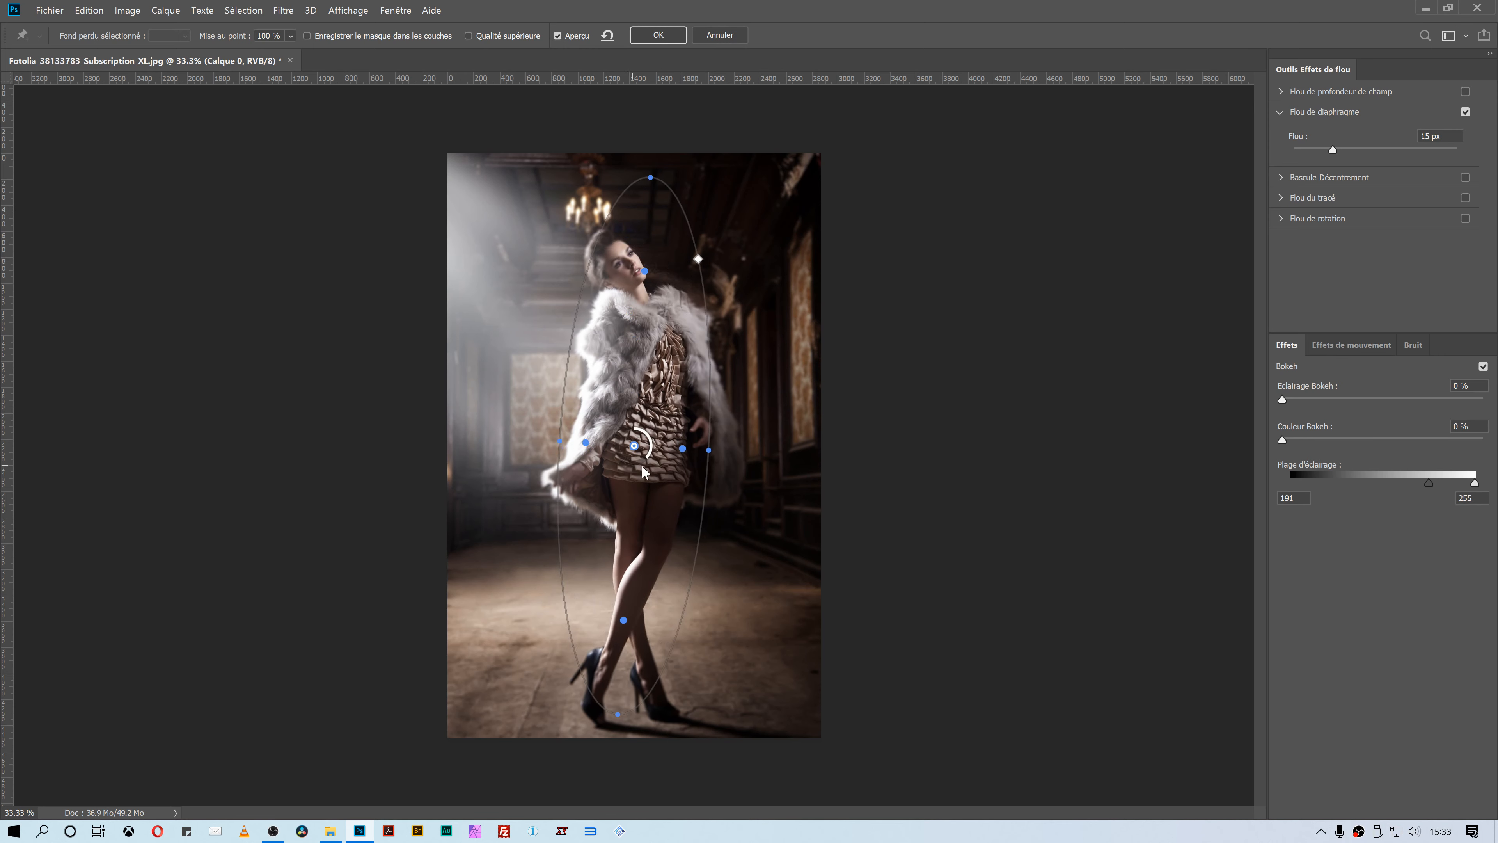
drag(708, 450, 733, 450)
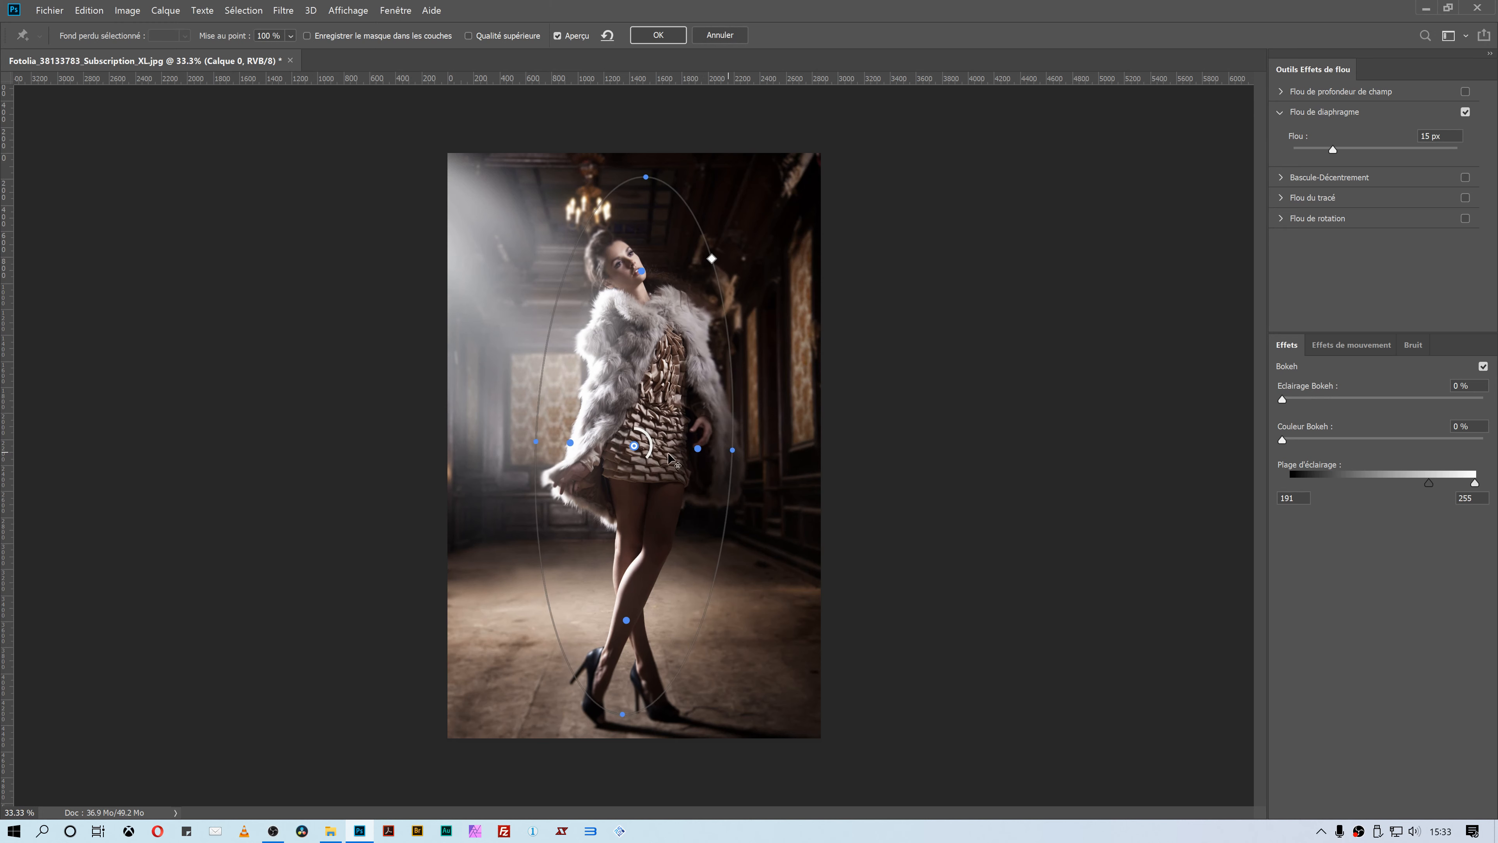
drag(1332, 149, 1365, 158)
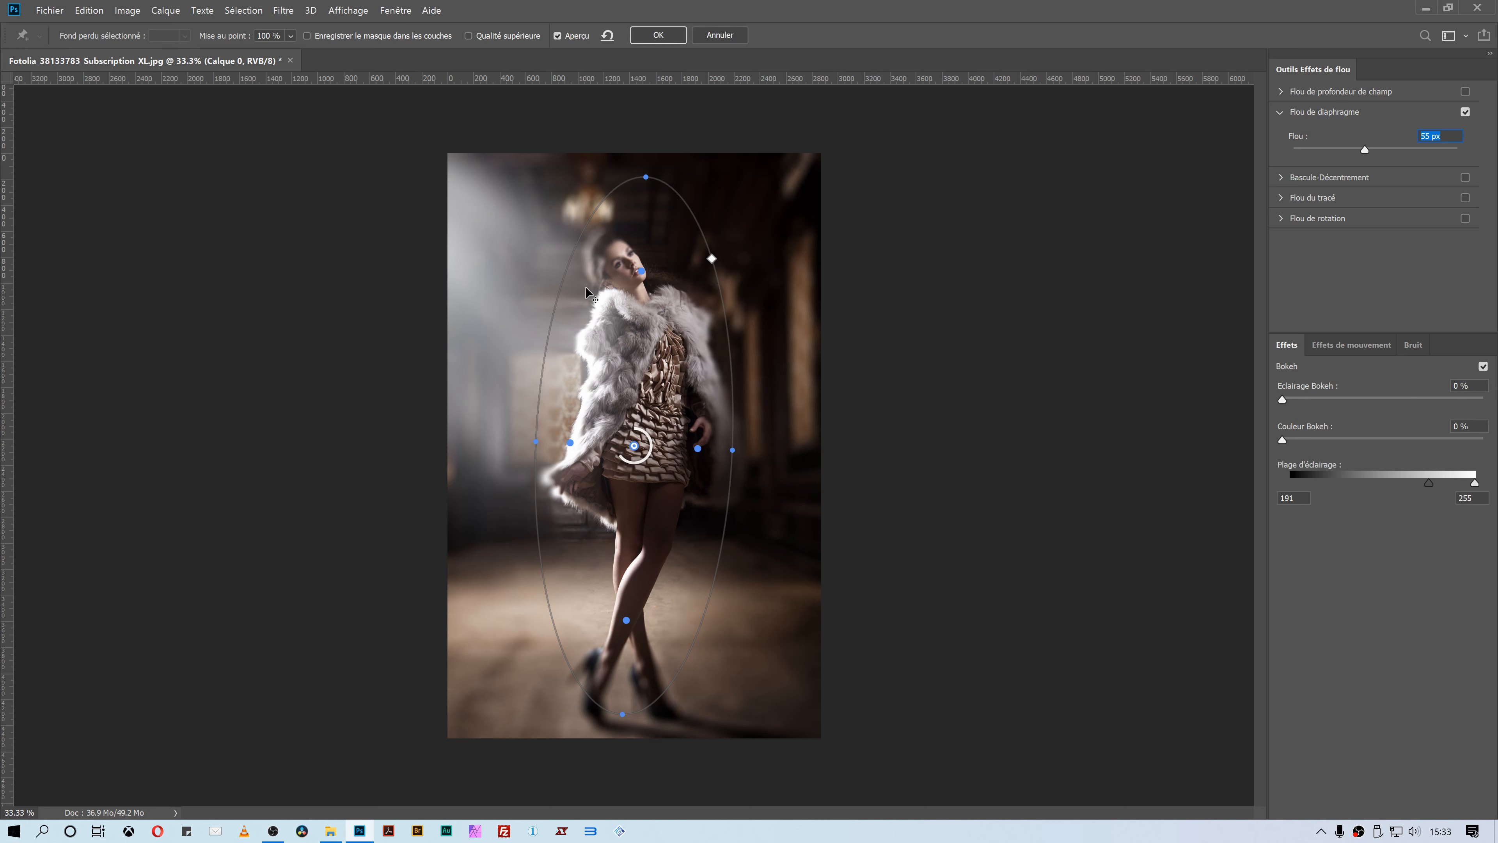
Step: Switch from Iris Blur back to Field Blur, and try widening the iris ellipse and lowering its blur
click(1465, 112)
click(1465, 91)
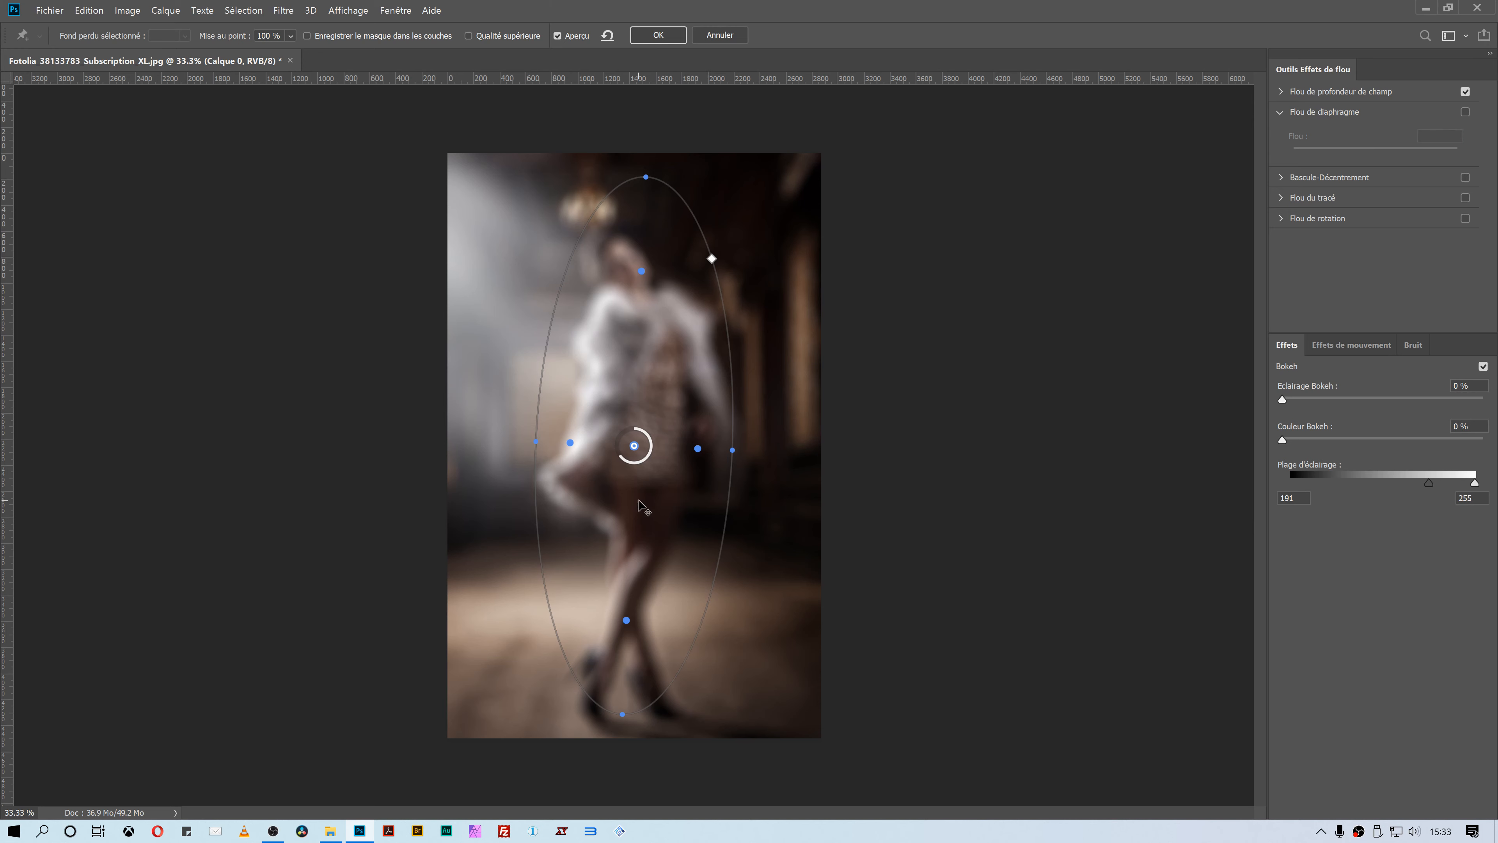
drag(536, 441, 518, 447)
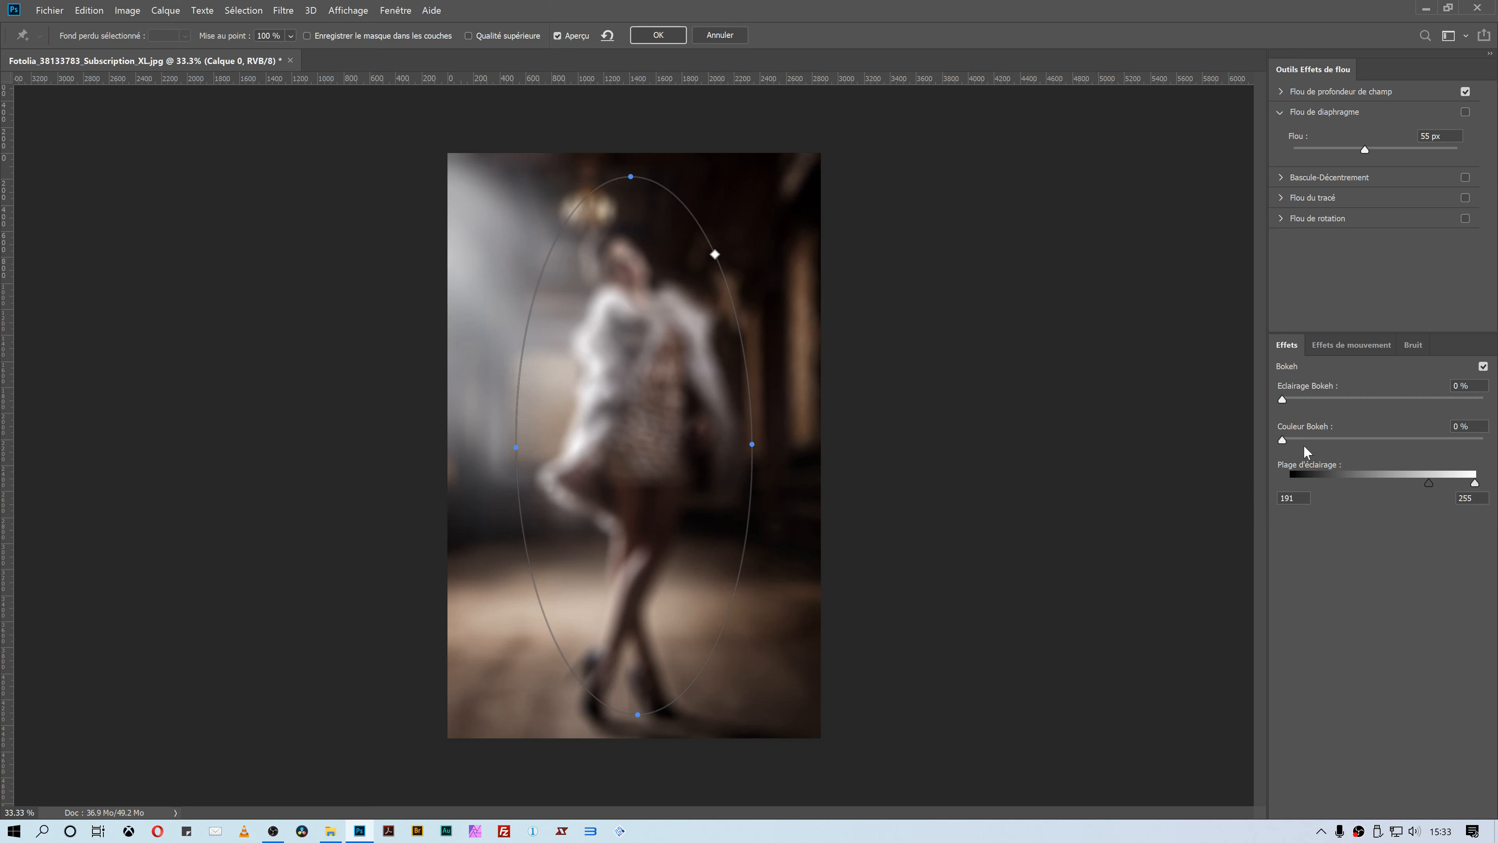
drag(1293, 402, 1281, 437)
drag(1362, 149, 1334, 150)
Step: Set the Field Blur to 35 px and apply it with high quality and the blur mask saved to channels
click(1279, 90)
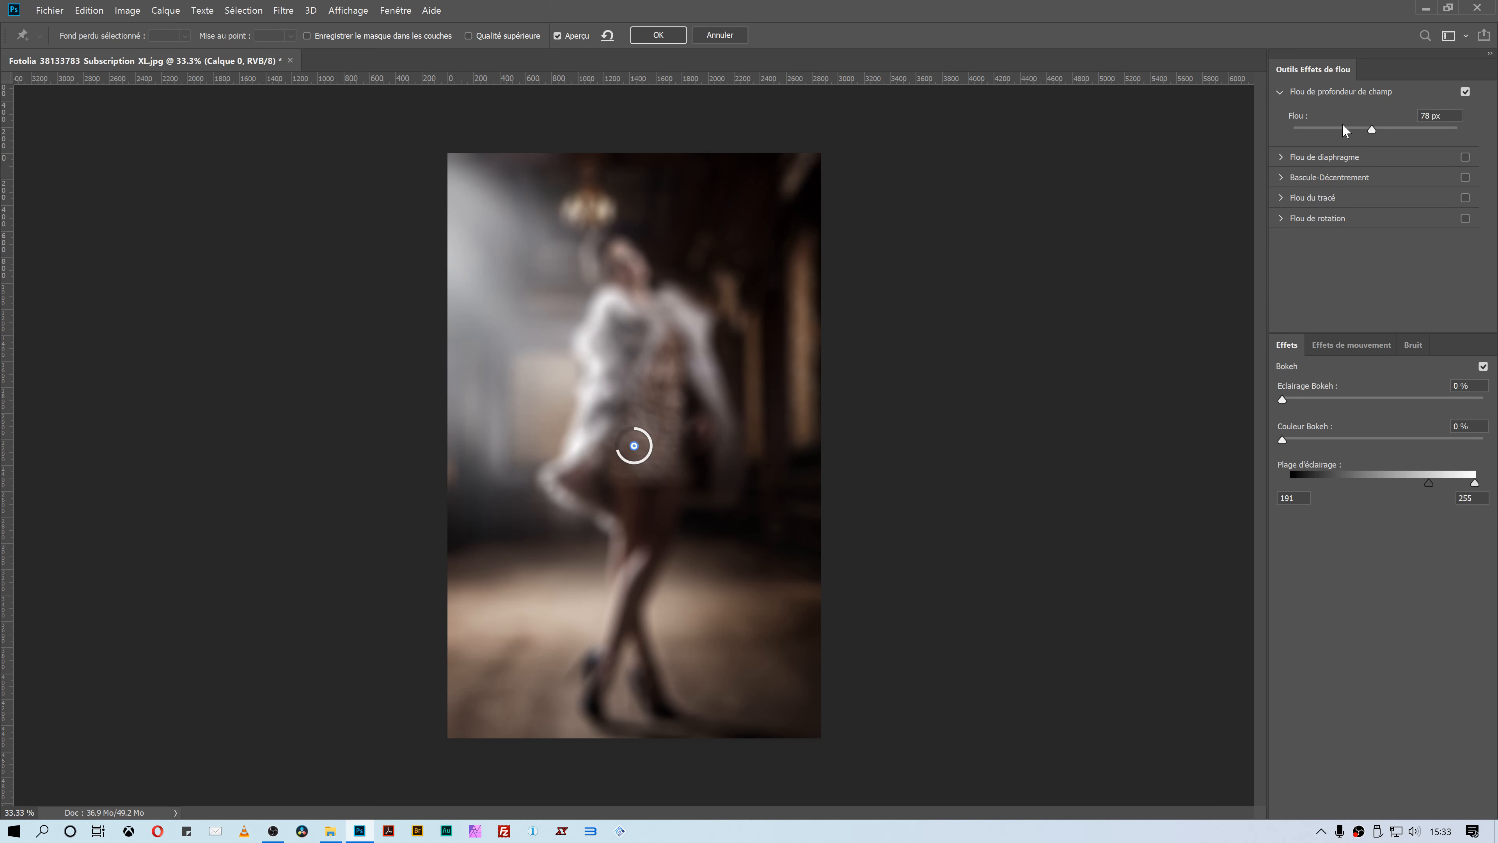
mouse_move(1342, 127)
mouse_down()
mouse_move(1314, 130)
mouse_move(1359, 137)
mouse_up()
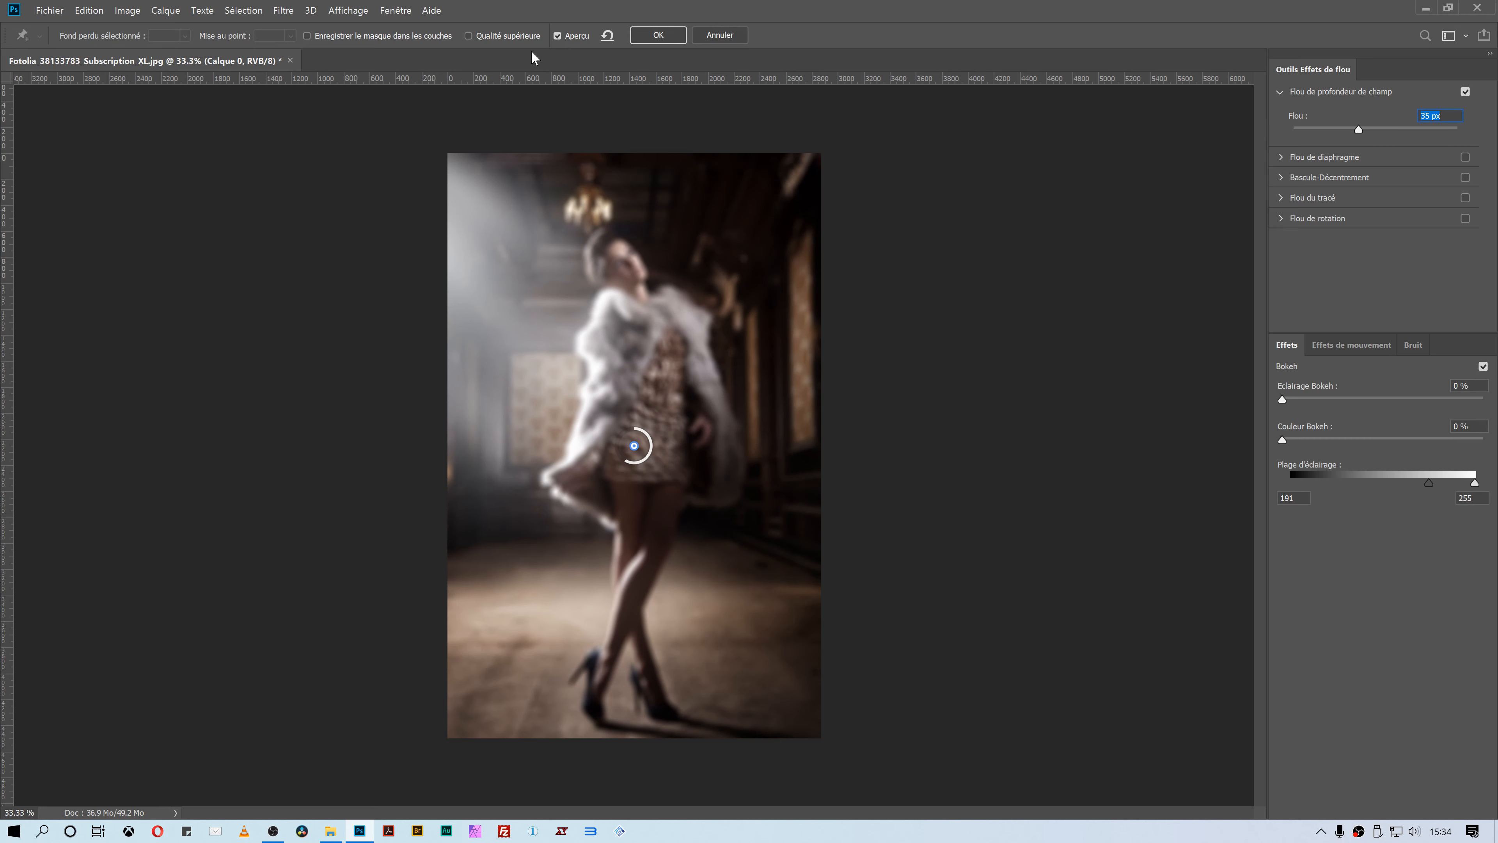
click(468, 36)
click(421, 41)
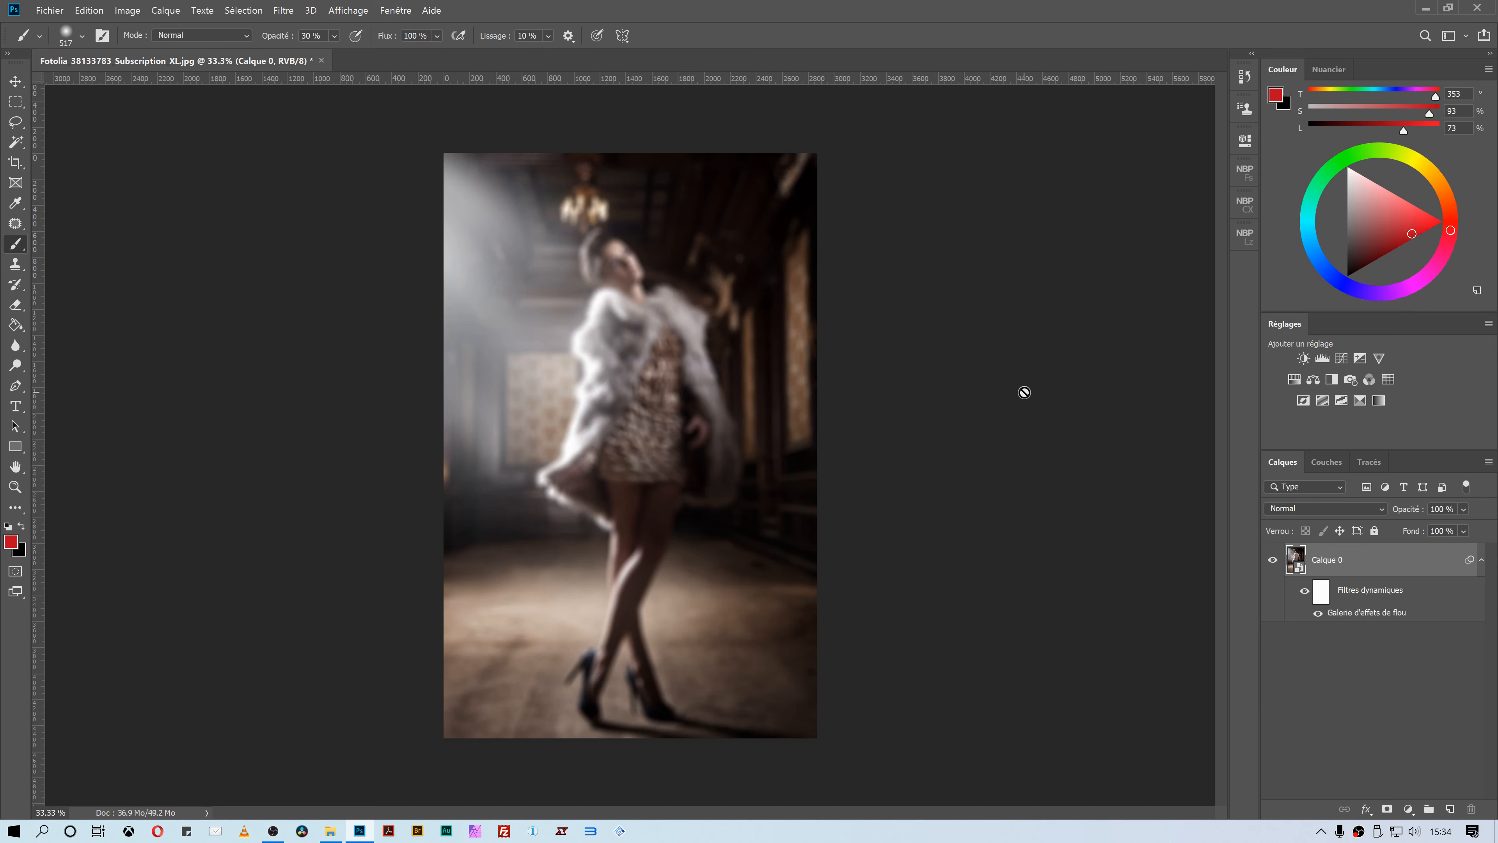
Step: Check the saved blur mask in the channels, and invert Calque 0's smart filter mask to black with default colours
click(1334, 462)
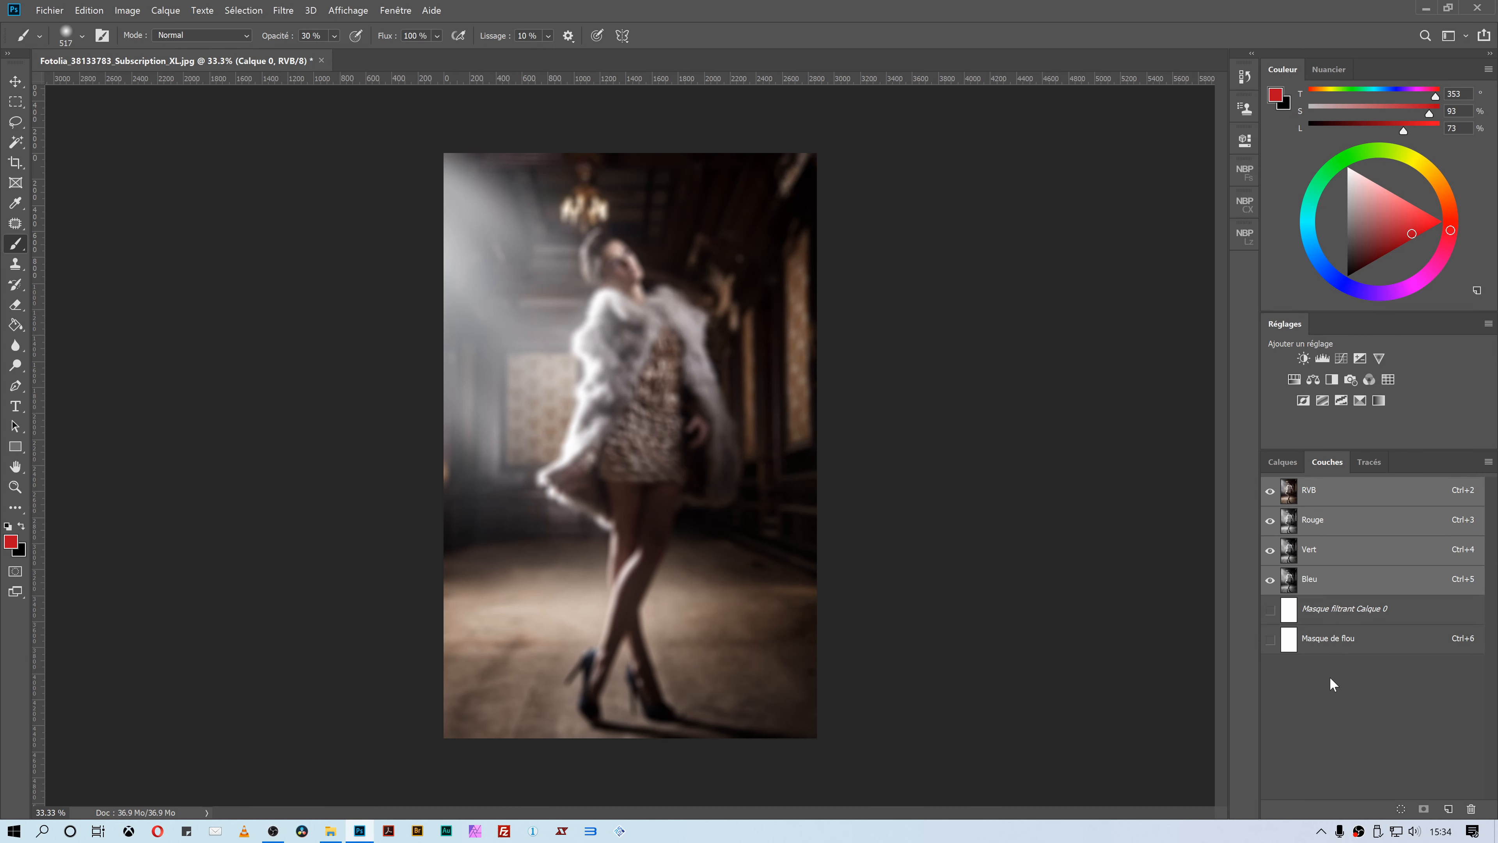
click(1283, 461)
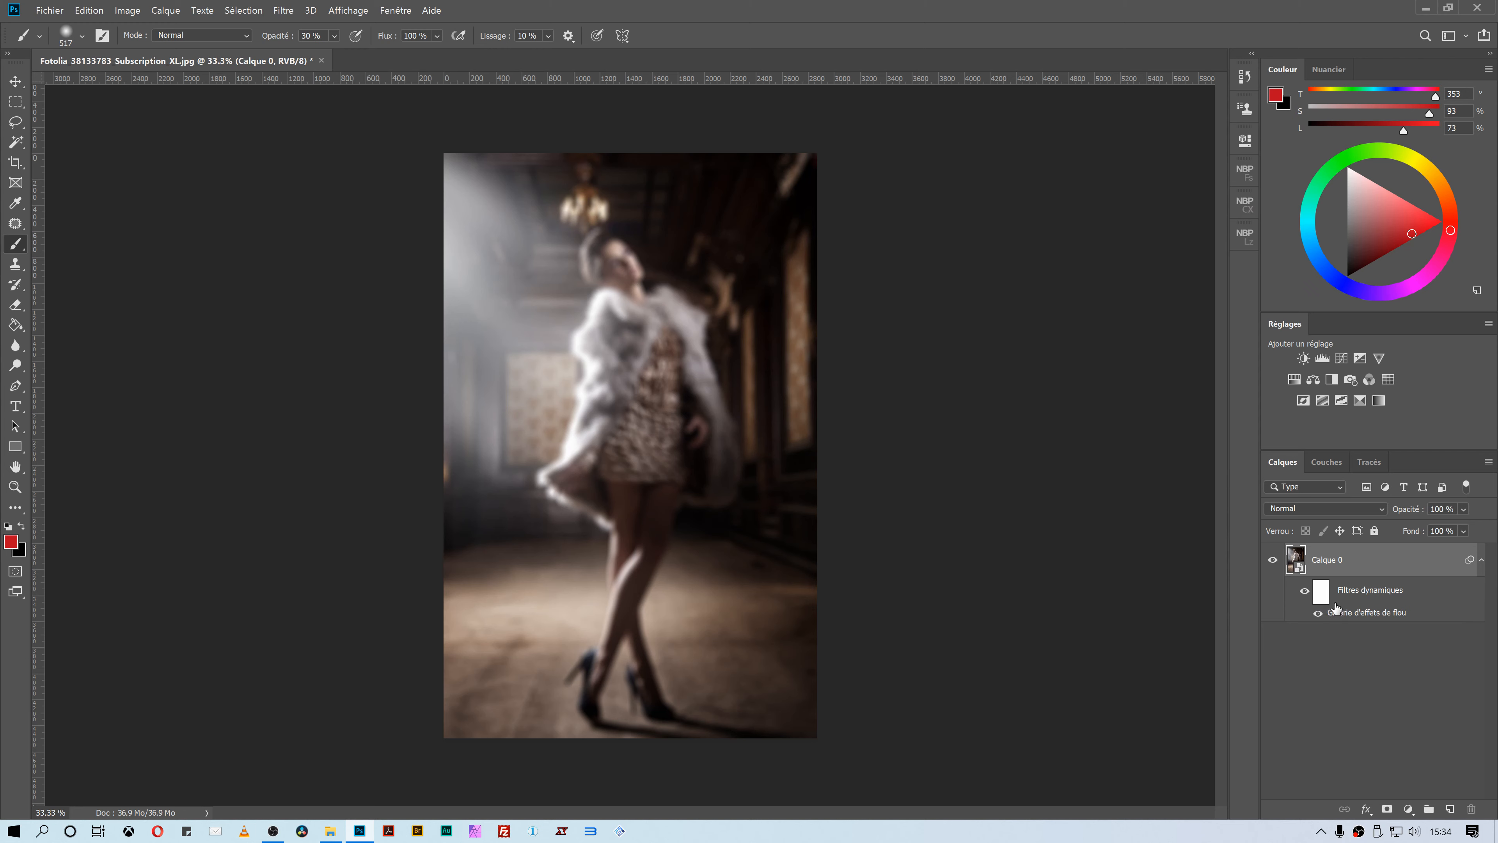
key(d)
click(1320, 592)
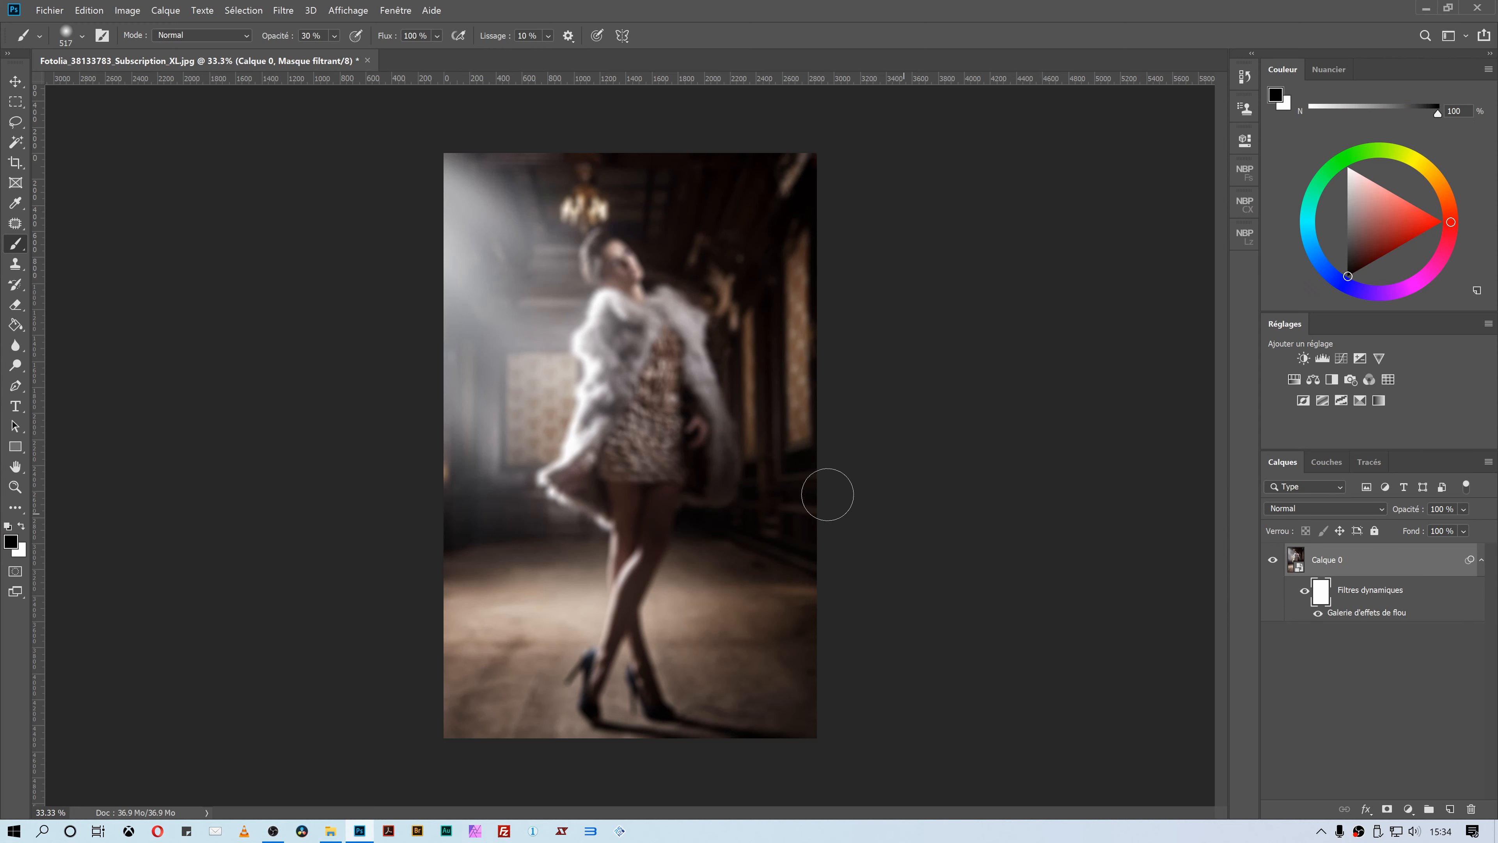
key(ctrl+i)
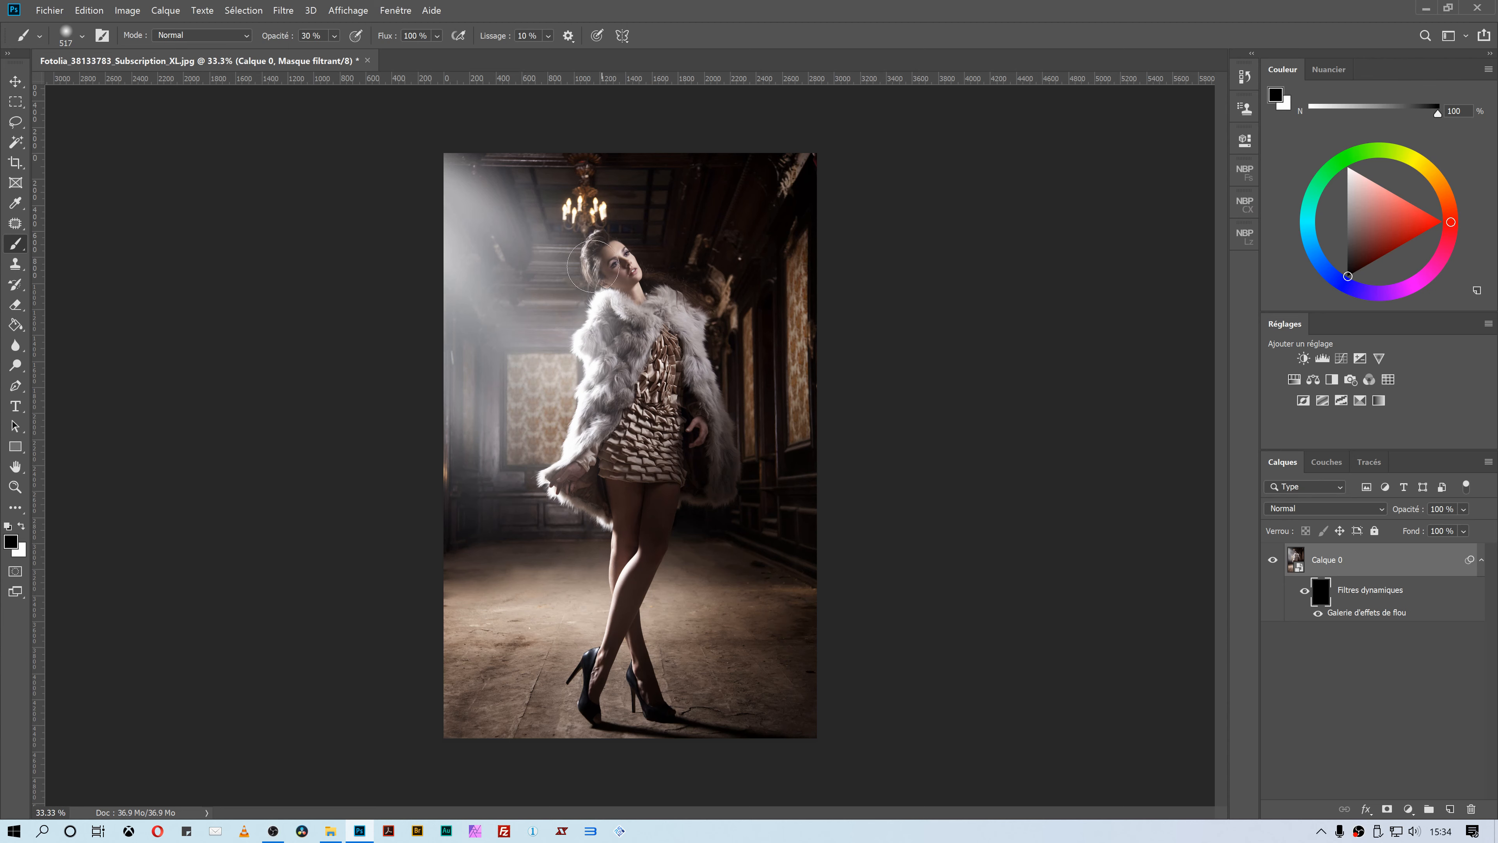
Step: Paint white at 30% opacity on the smart filter mask over the background around the woman
key(x)
key(alt)
mouse_move(513, 282)
mouse_down()
mouse_move(490, 179)
mouse_move(551, 256)
mouse_move(533, 172)
mouse_move(533, 212)
mouse_move(575, 265)
mouse_move(628, 180)
mouse_up()
mouse_move(814, 571)
mouse_down()
mouse_move(737, 581)
mouse_move(718, 602)
mouse_move(757, 622)
mouse_move(683, 620)
mouse_move(720, 596)
mouse_move(763, 599)
mouse_move(725, 543)
mouse_up()
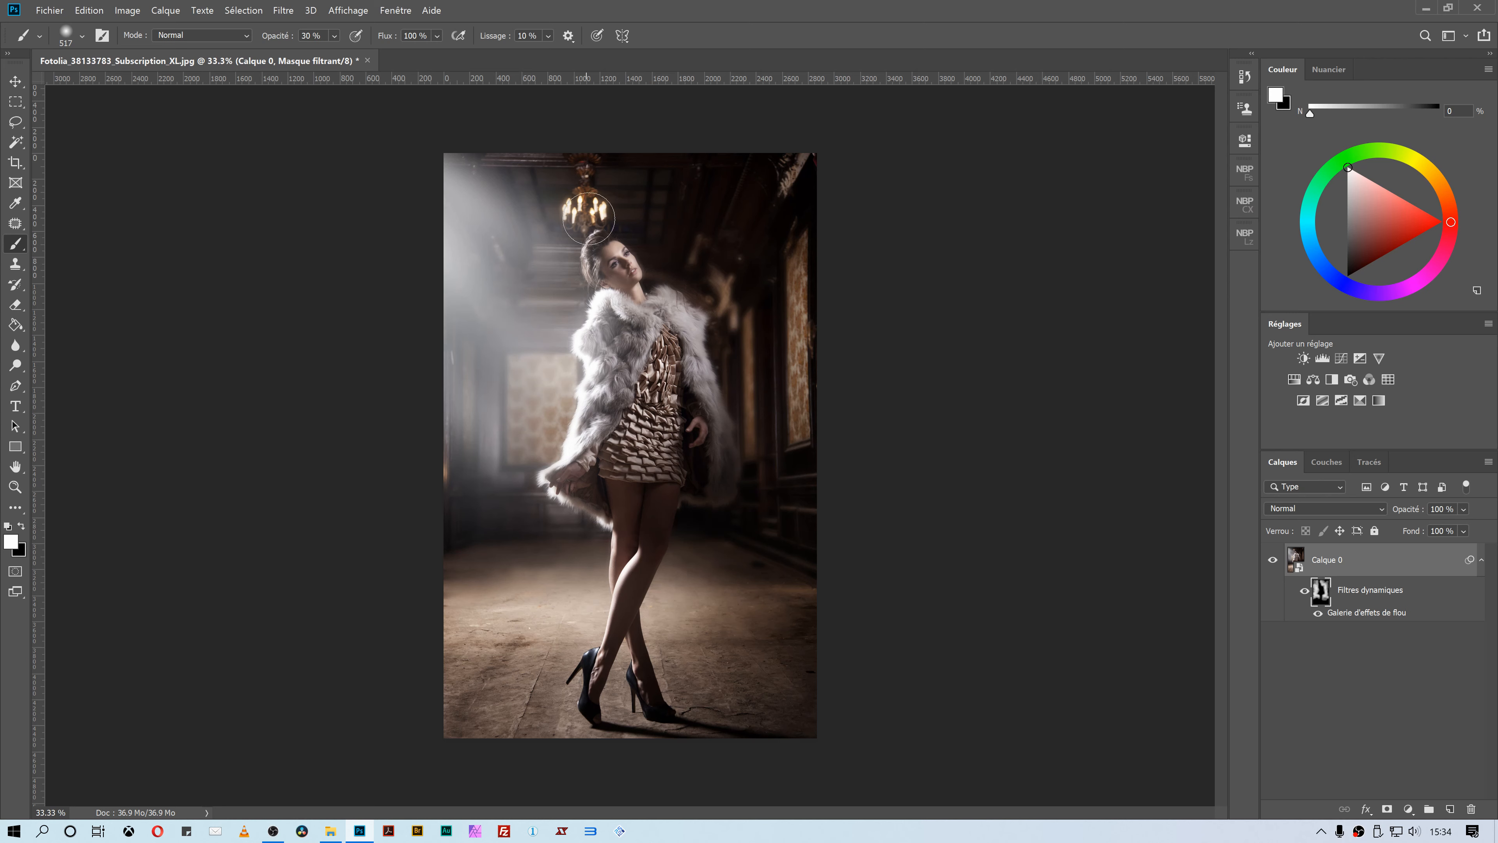
Step: Touch up the smart filter mask around the chandelier, switch the painting colour to black and view the mask on its own
drag(589, 219, 600, 211)
key(x)
click(1324, 595)
alt+click(1324, 595)
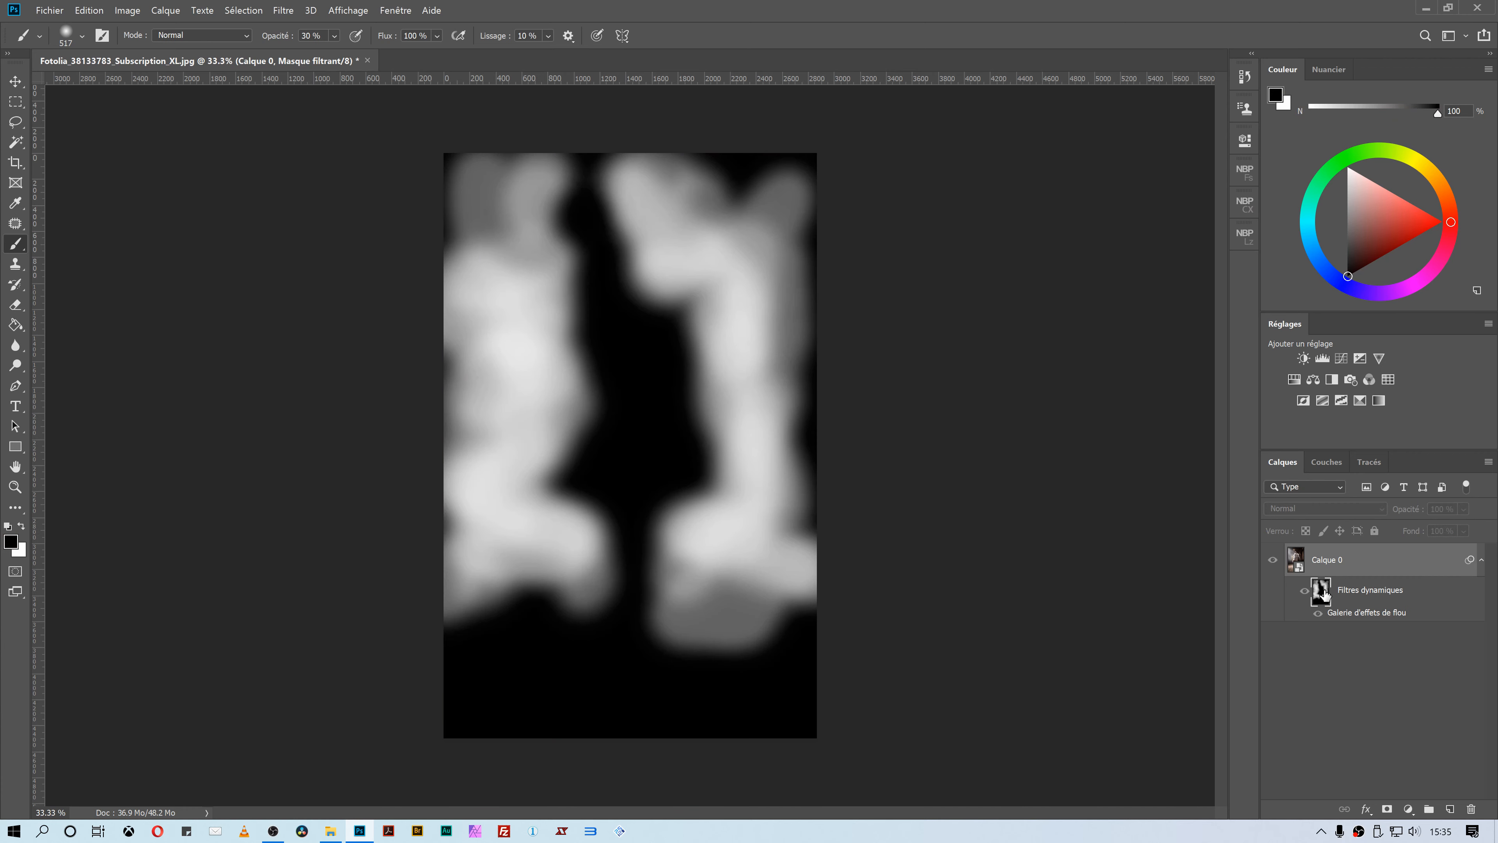
alt+click(1324, 595)
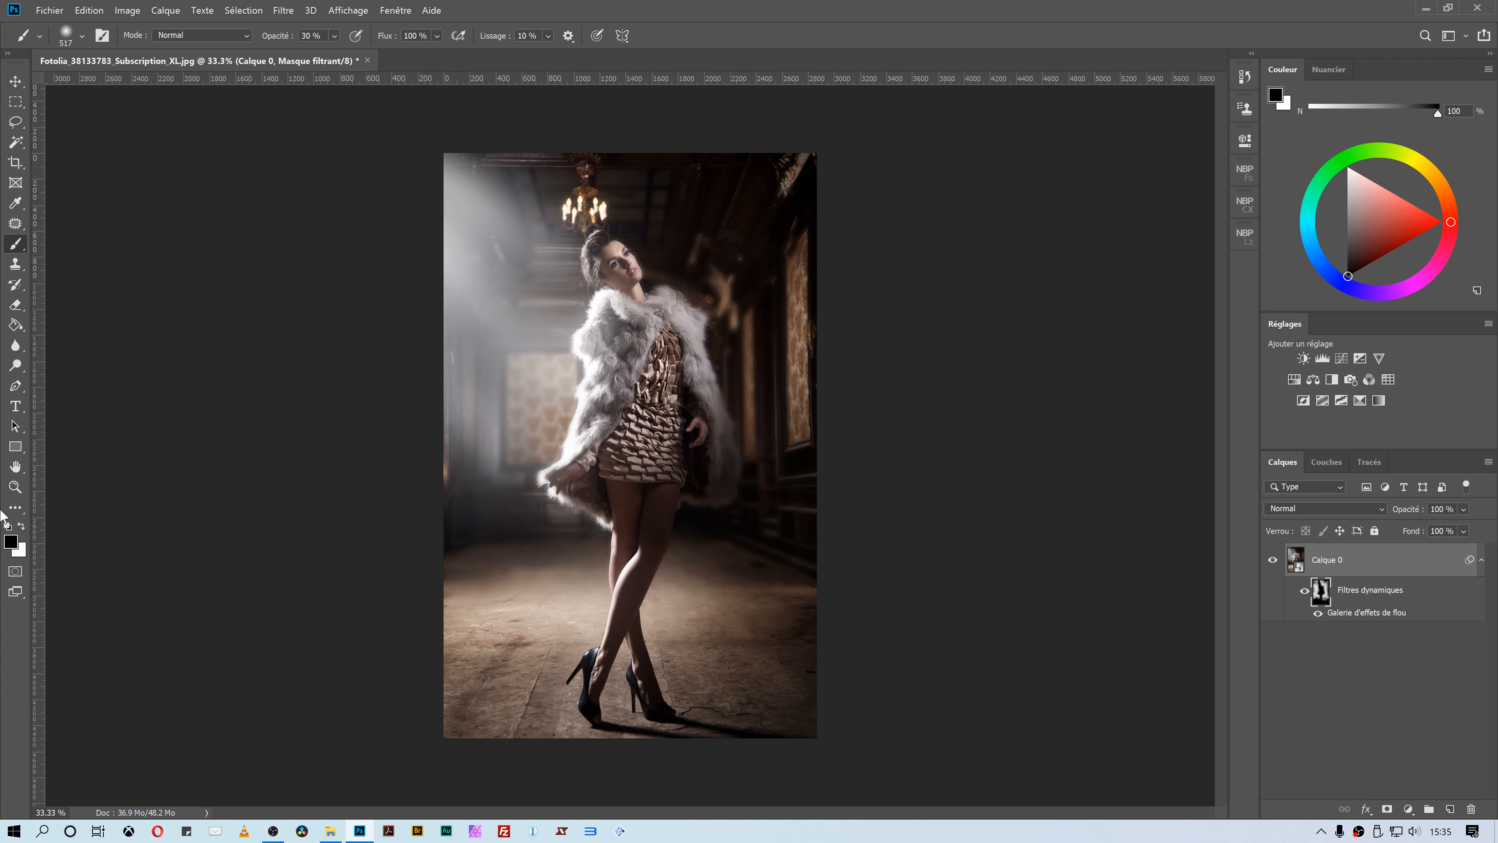
Step: At 100% zoom, paint black at 30% opacity on the smart filter mask over the wall and floor beside the woman
double_click(15, 488)
scroll(610, 389, up, 3)
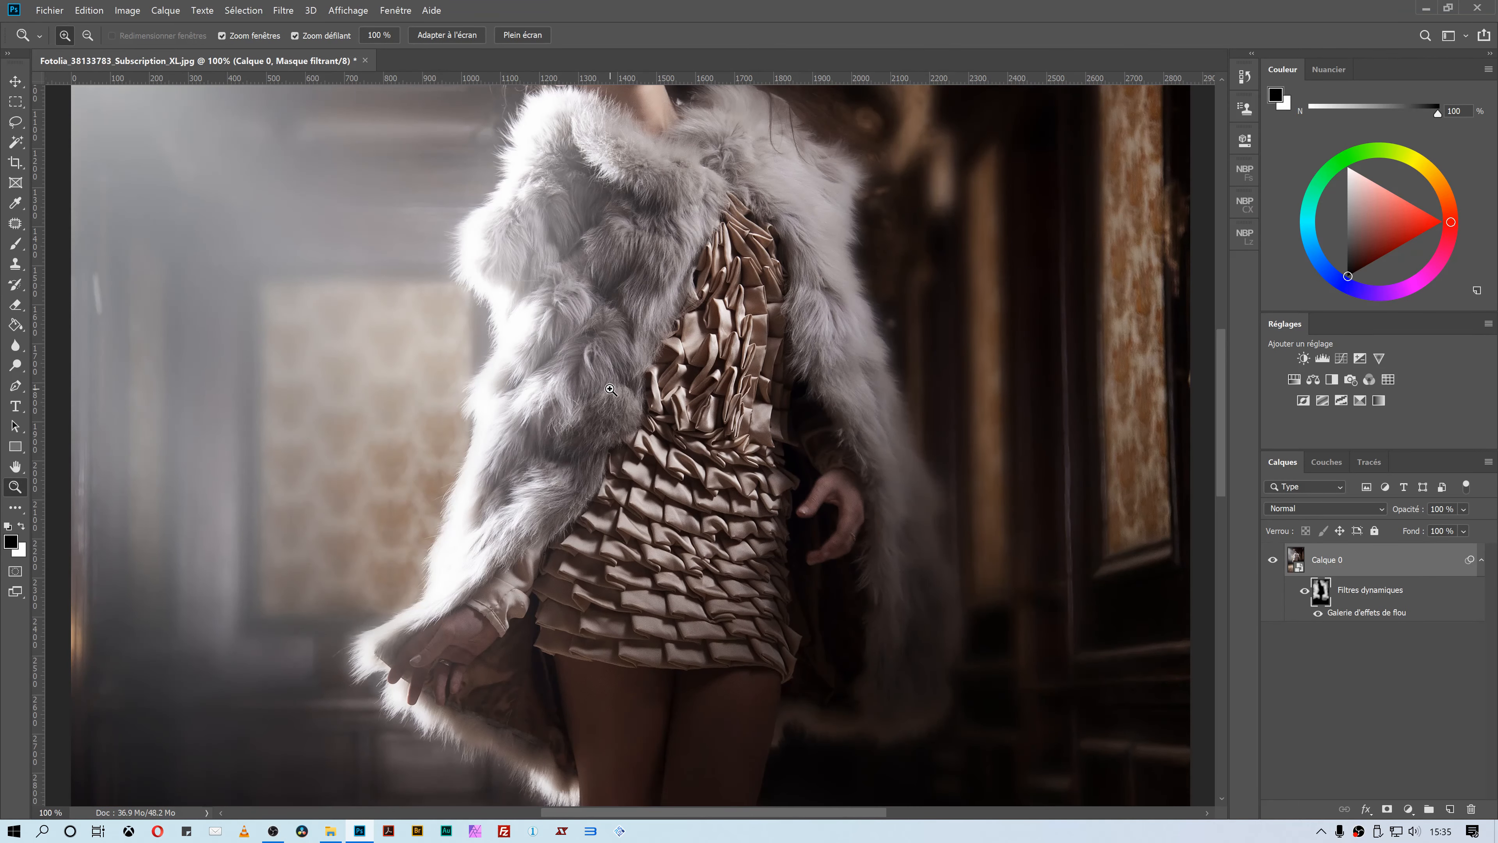
drag(1219, 373, 1221, 440)
drag(969, 325, 581, 362)
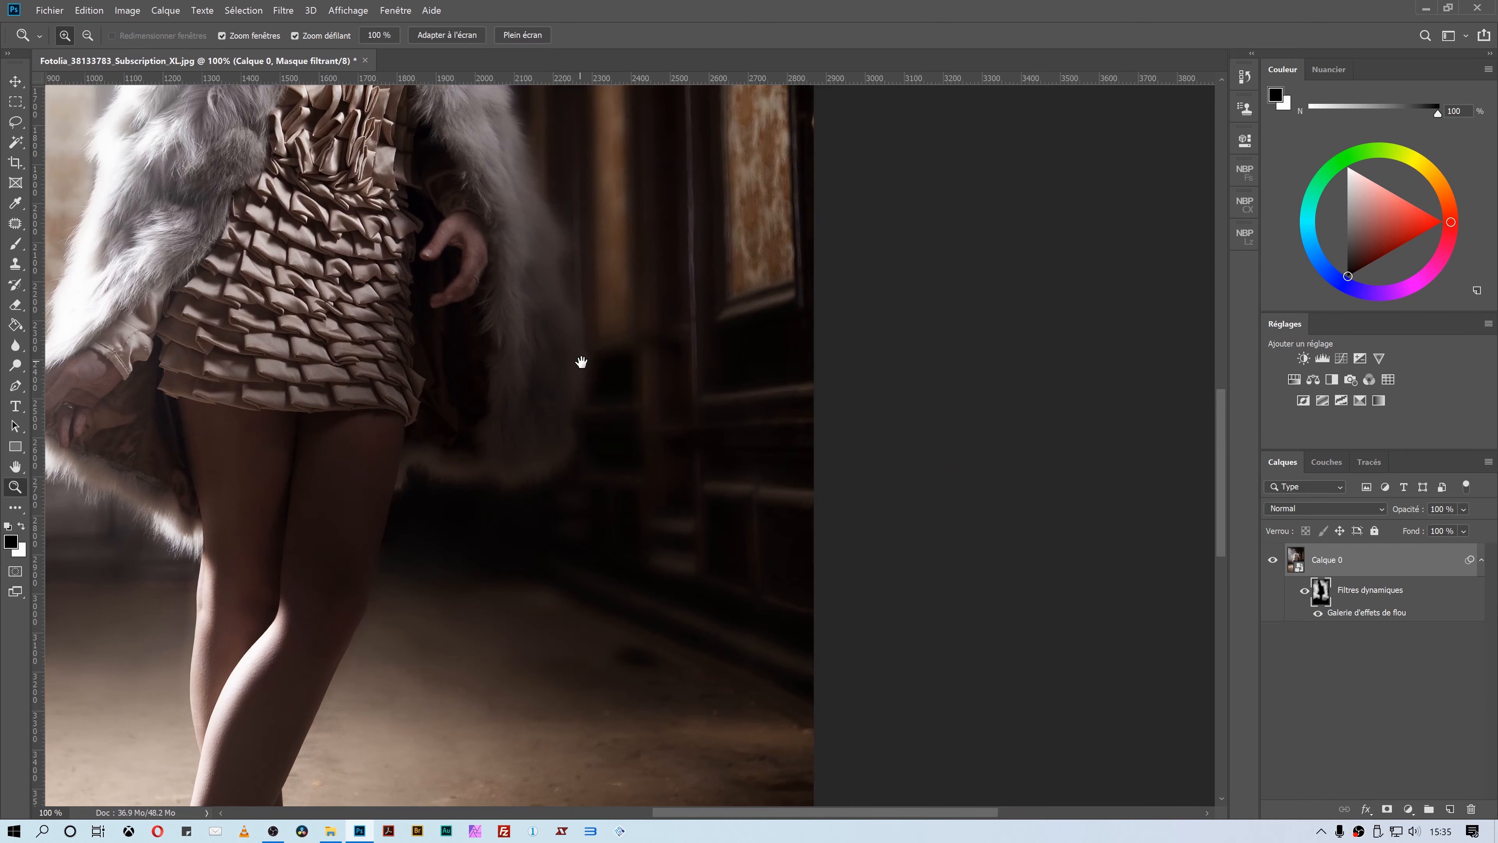
key(b)
scroll(702, 404, up, 3)
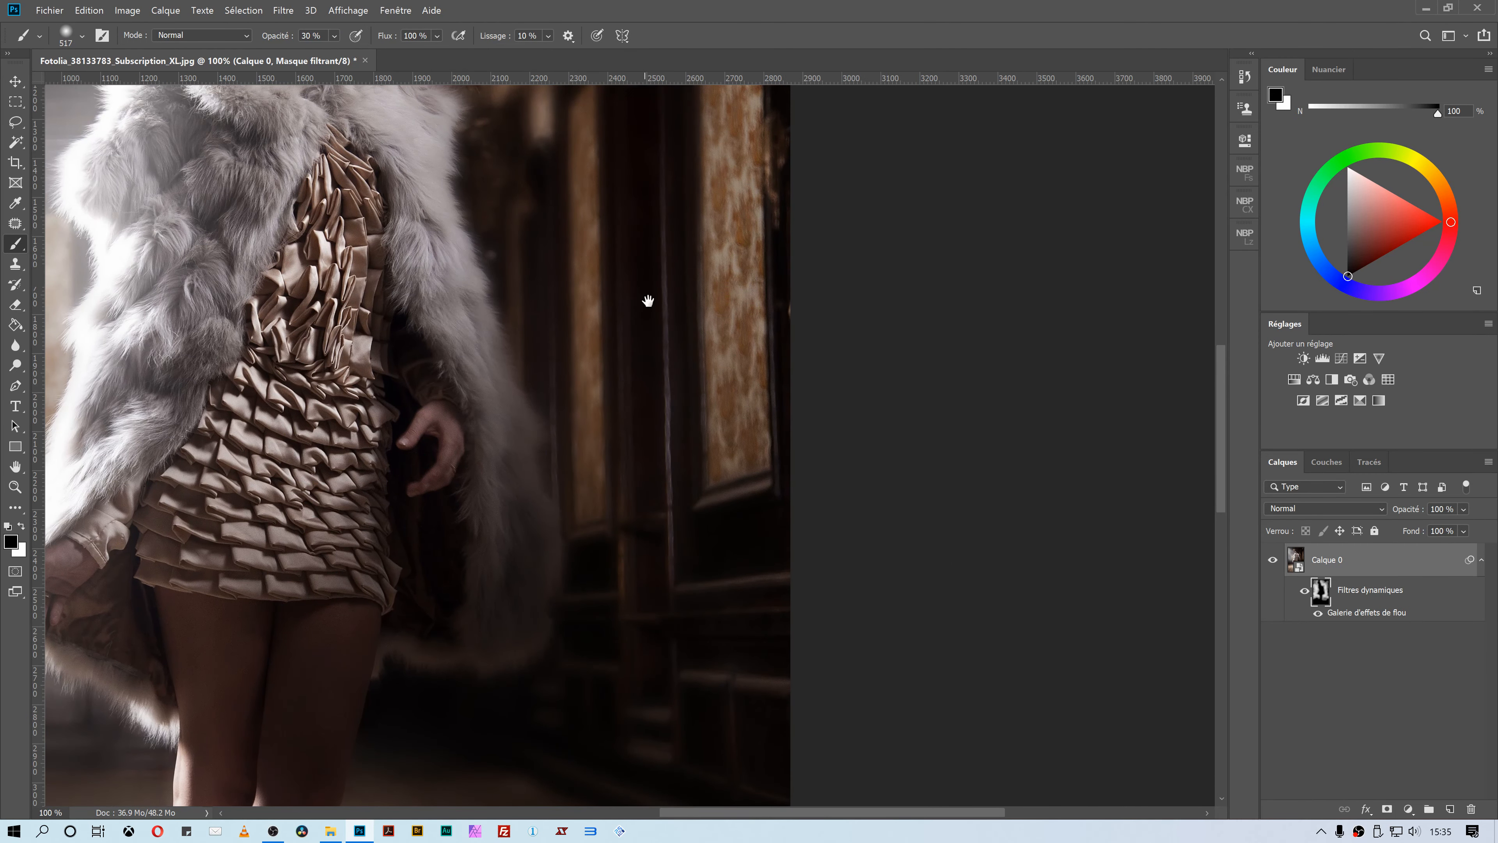
mouse_move(645, 300)
mouse_down()
mouse_move(601, 600)
mouse_move(676, 96)
mouse_up()
key(ctrl+r)
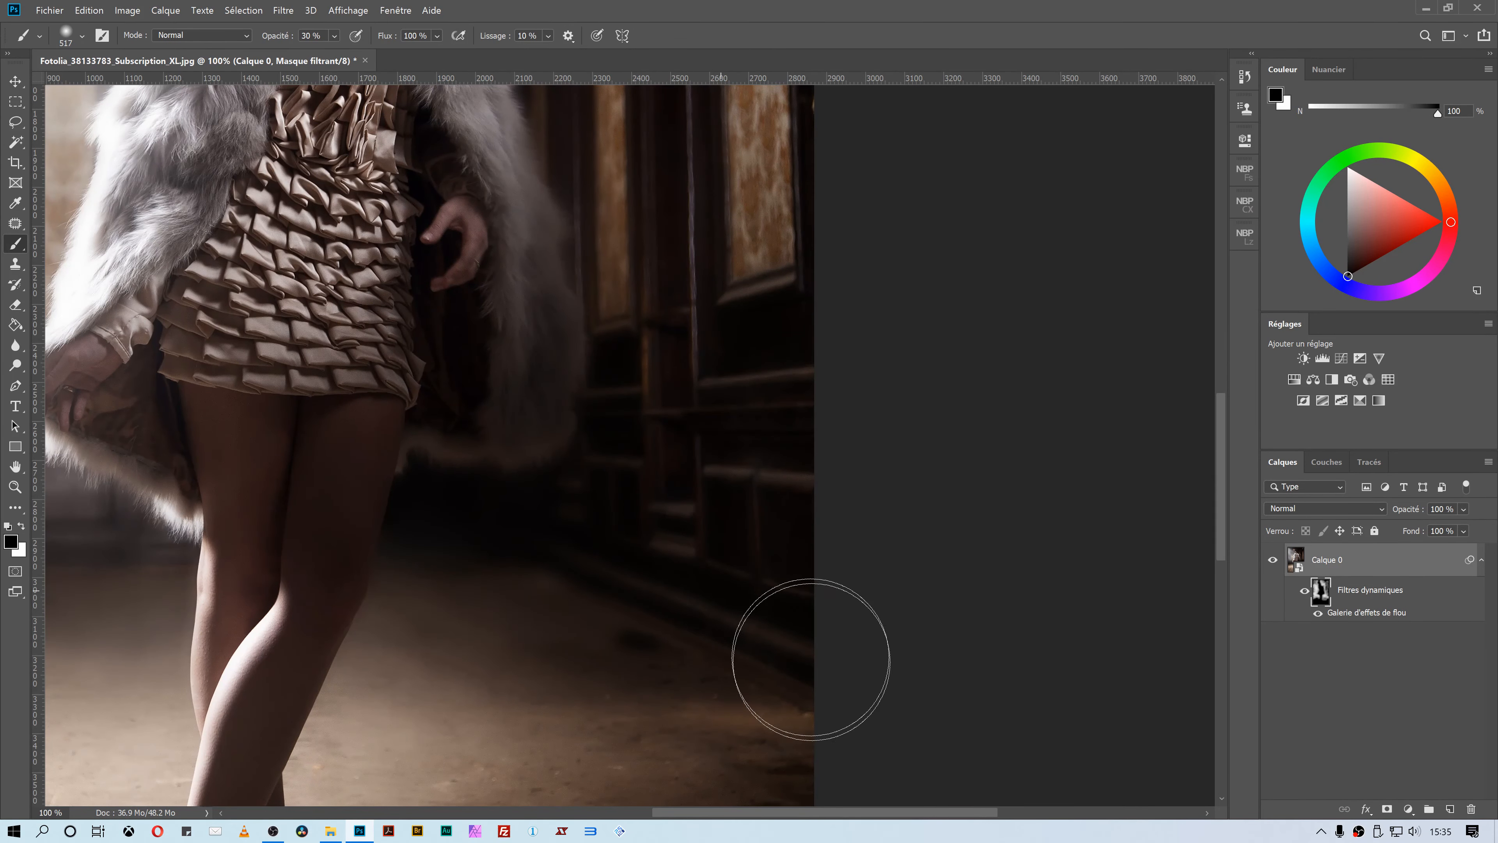
drag(493, 640, 1108, 497)
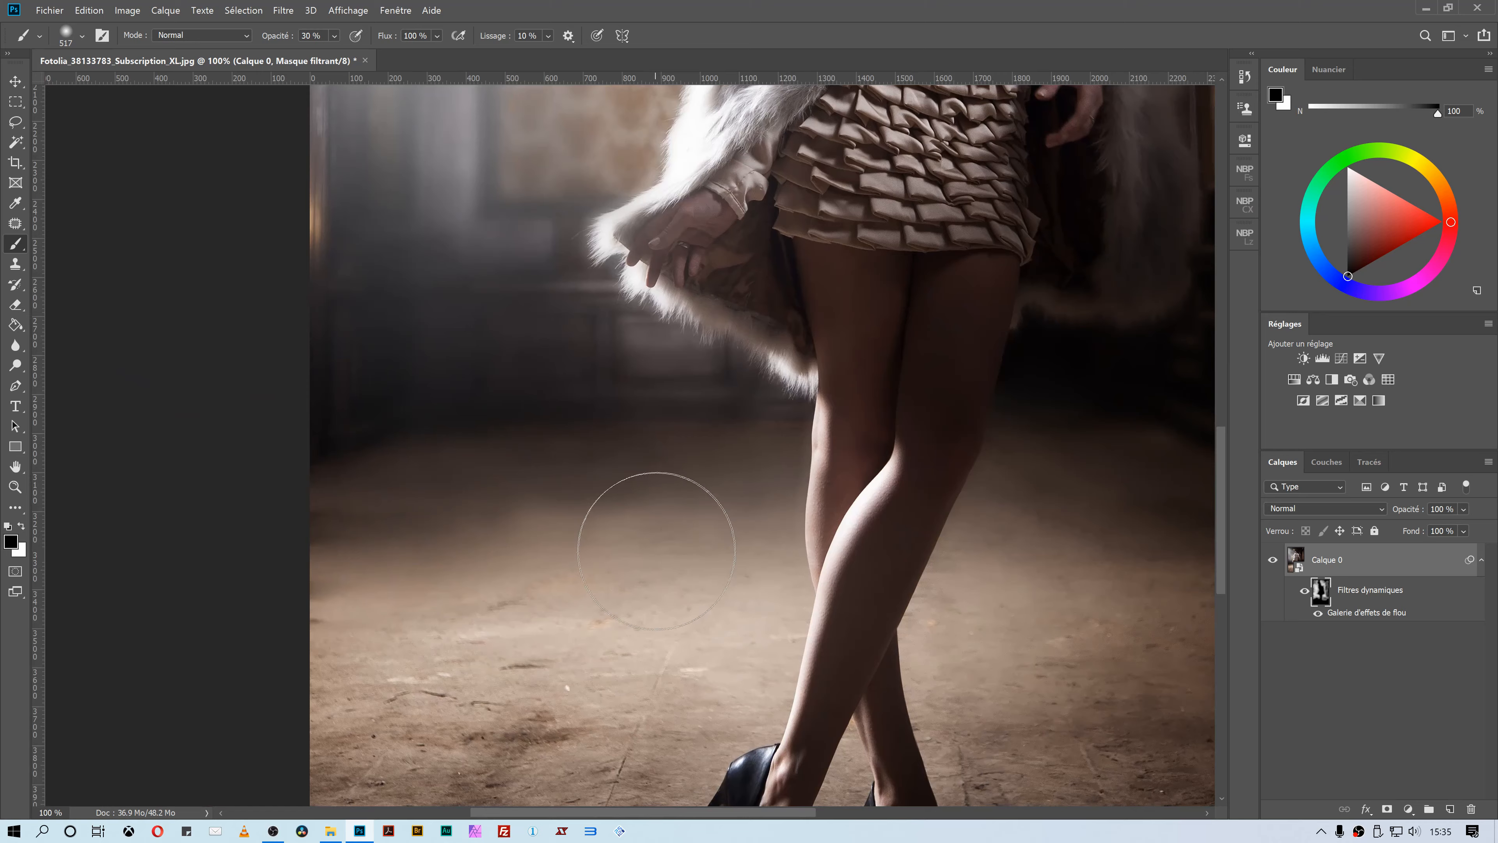
scroll(358, 577, up, 5)
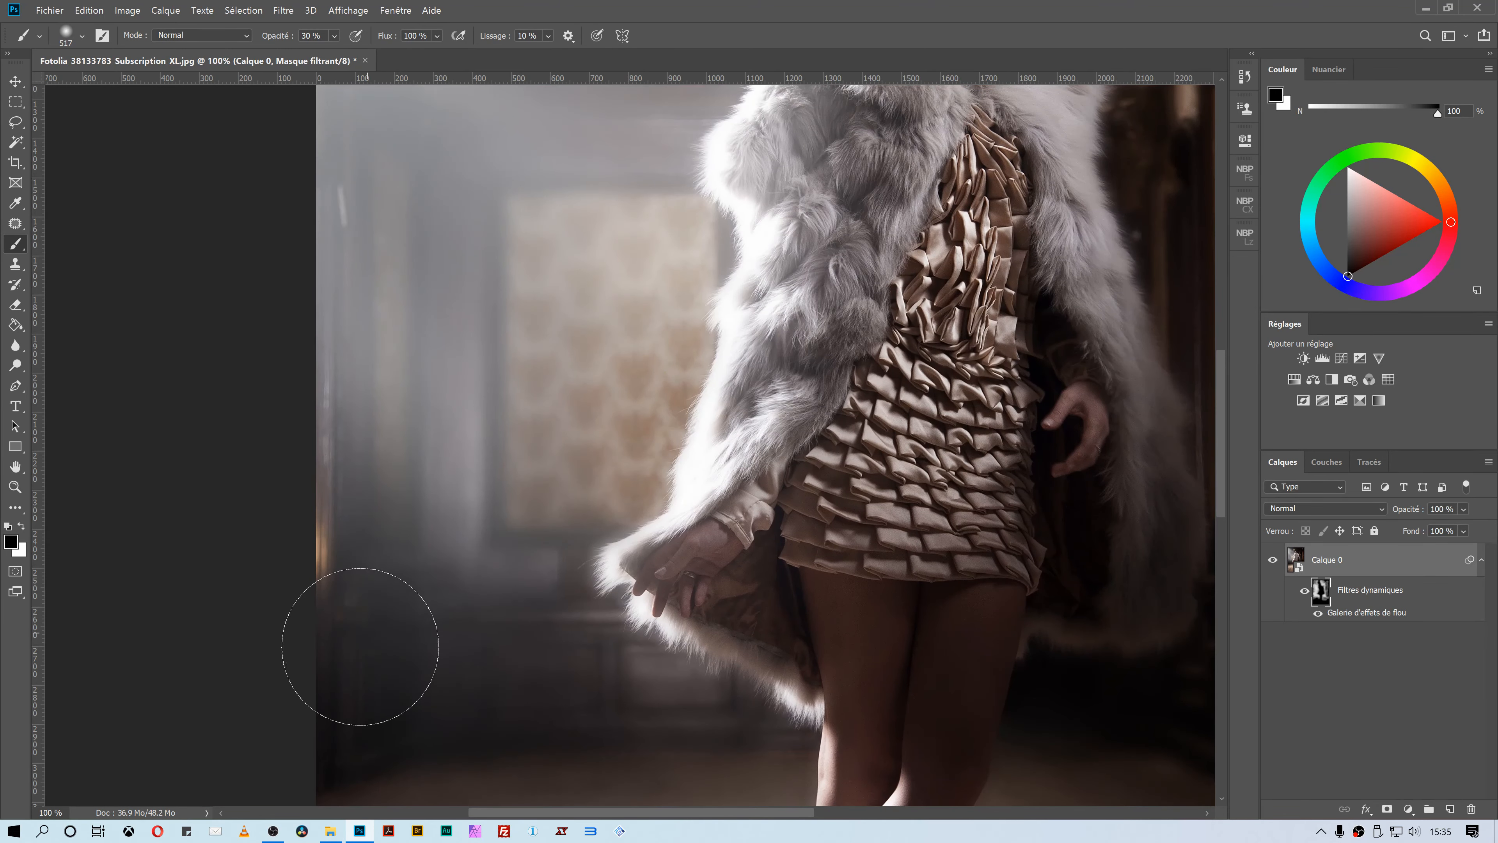
scroll(368, 460, up, 7)
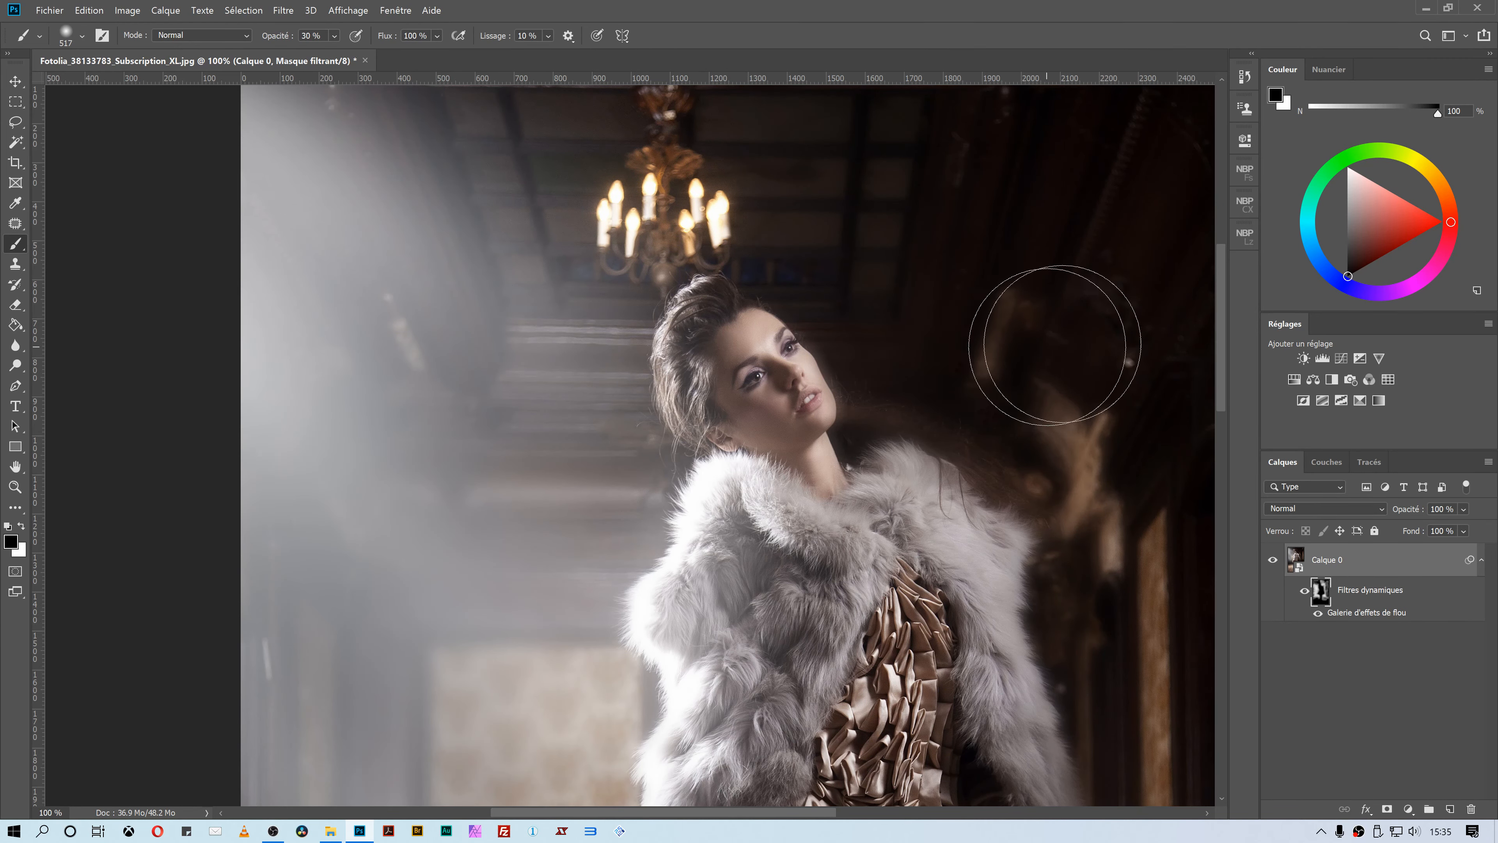
Step: Paint white at 30% opacity on the smart filter mask over the background beside the head and coat, checking the mask on its own
key(x)
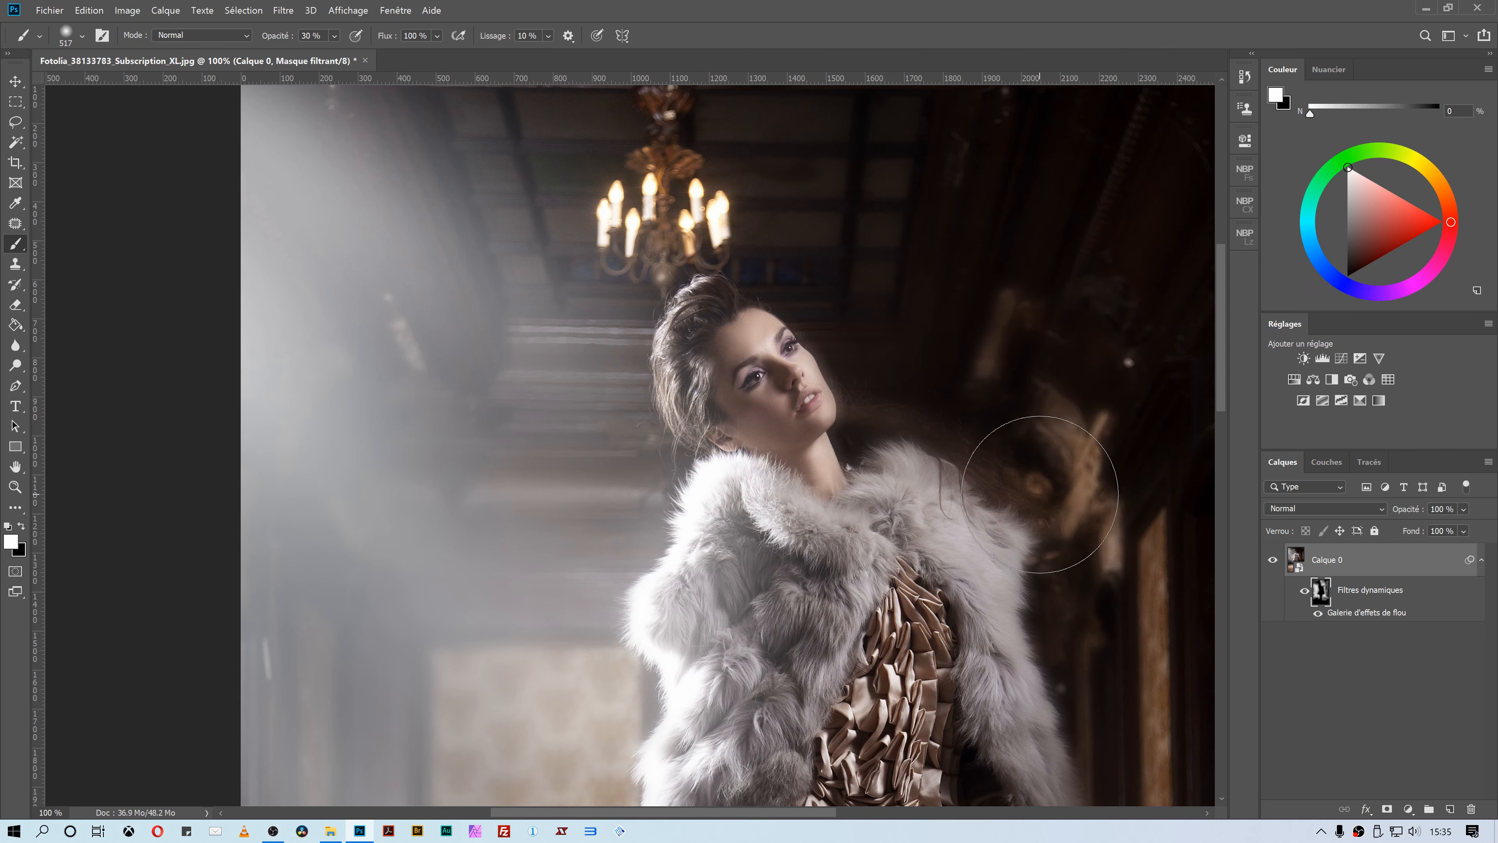
drag(799, 529, 825, 263)
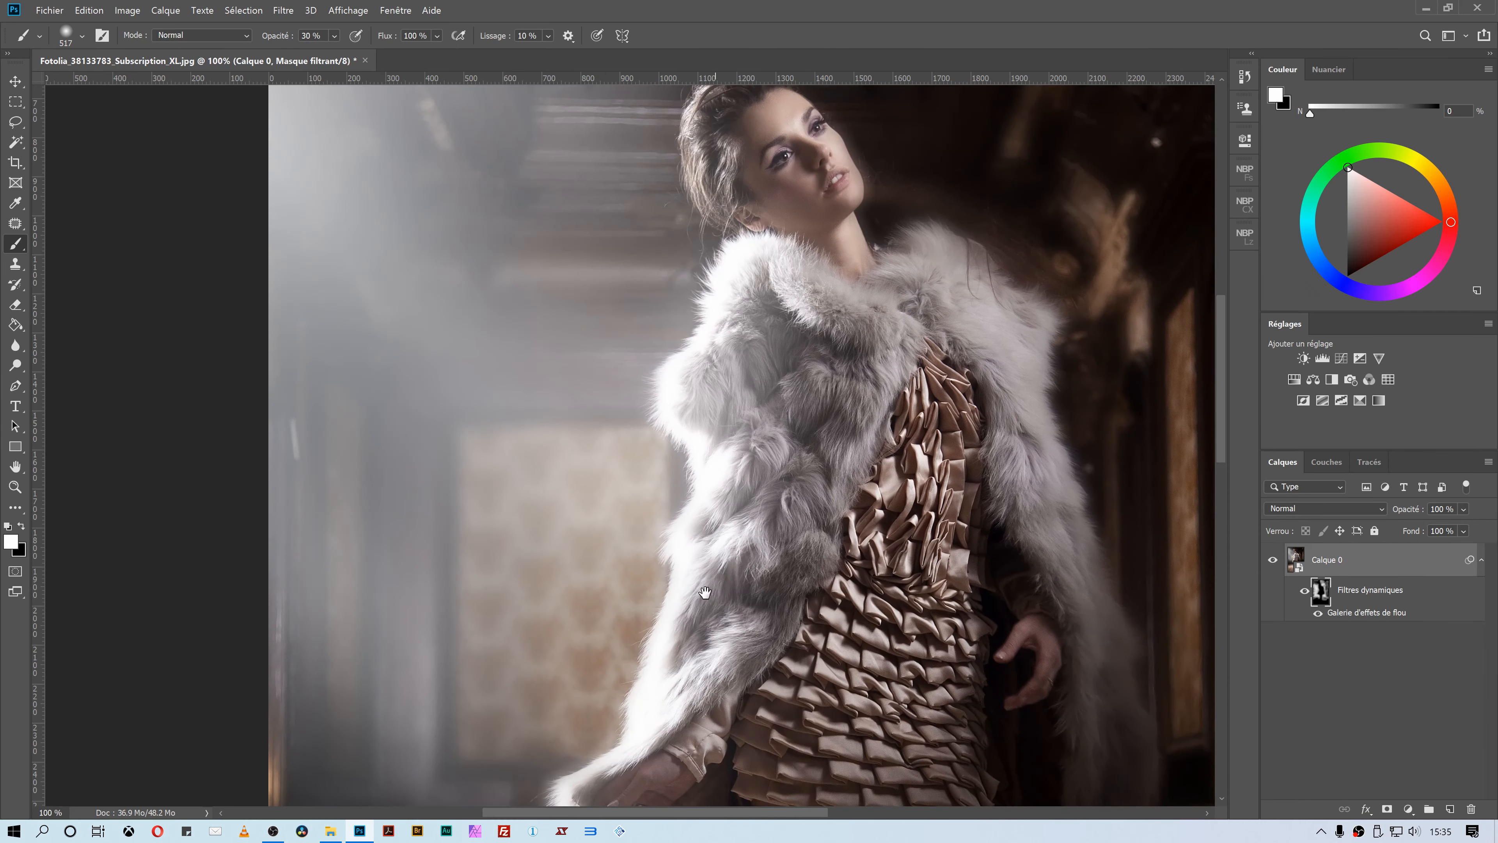
drag(702, 595, 761, 437)
drag(690, 673, 707, 543)
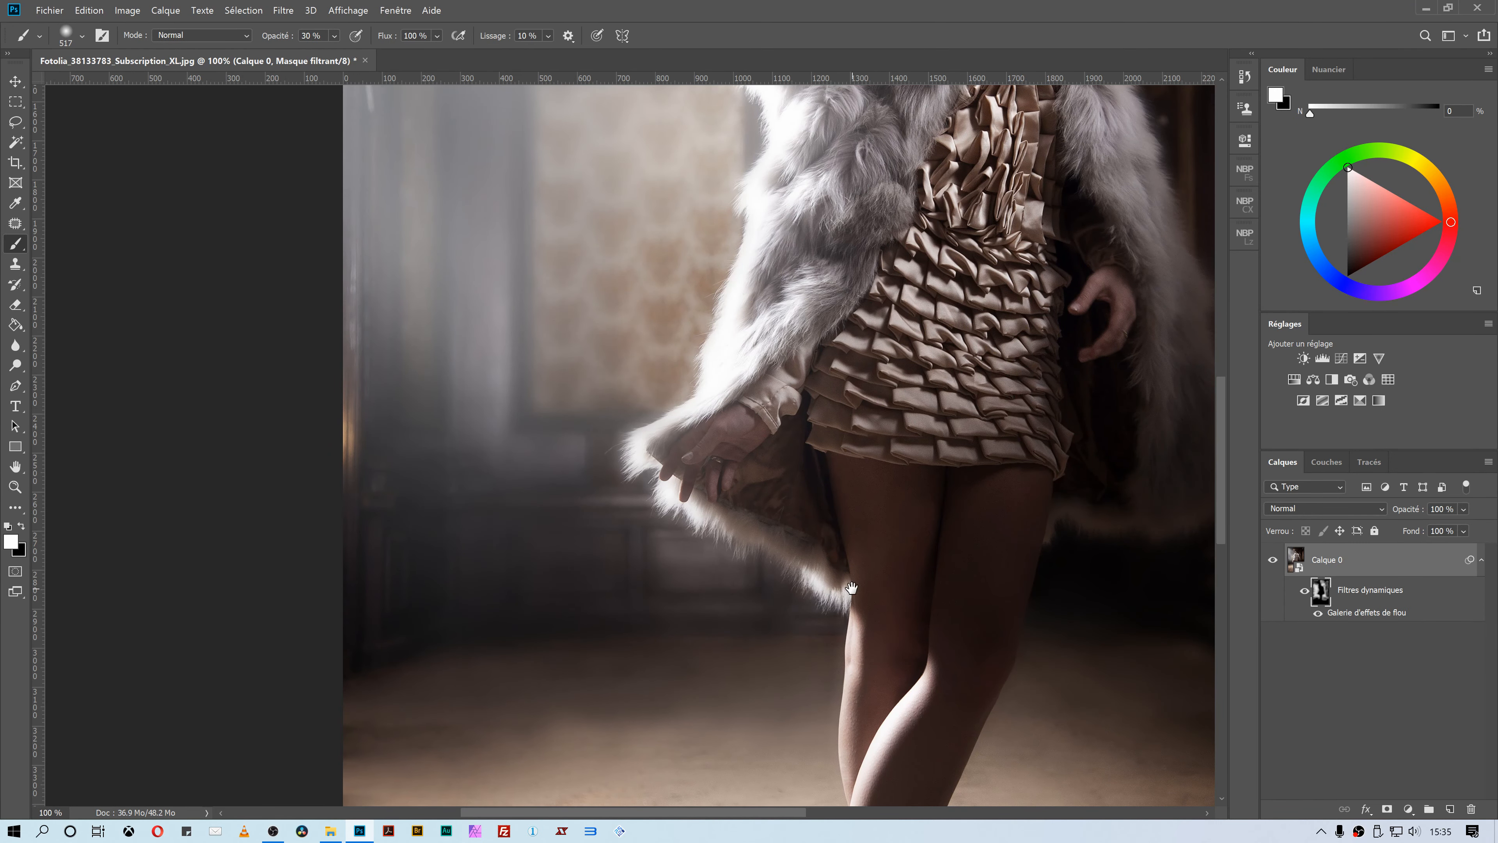
drag(851, 540, 761, 791)
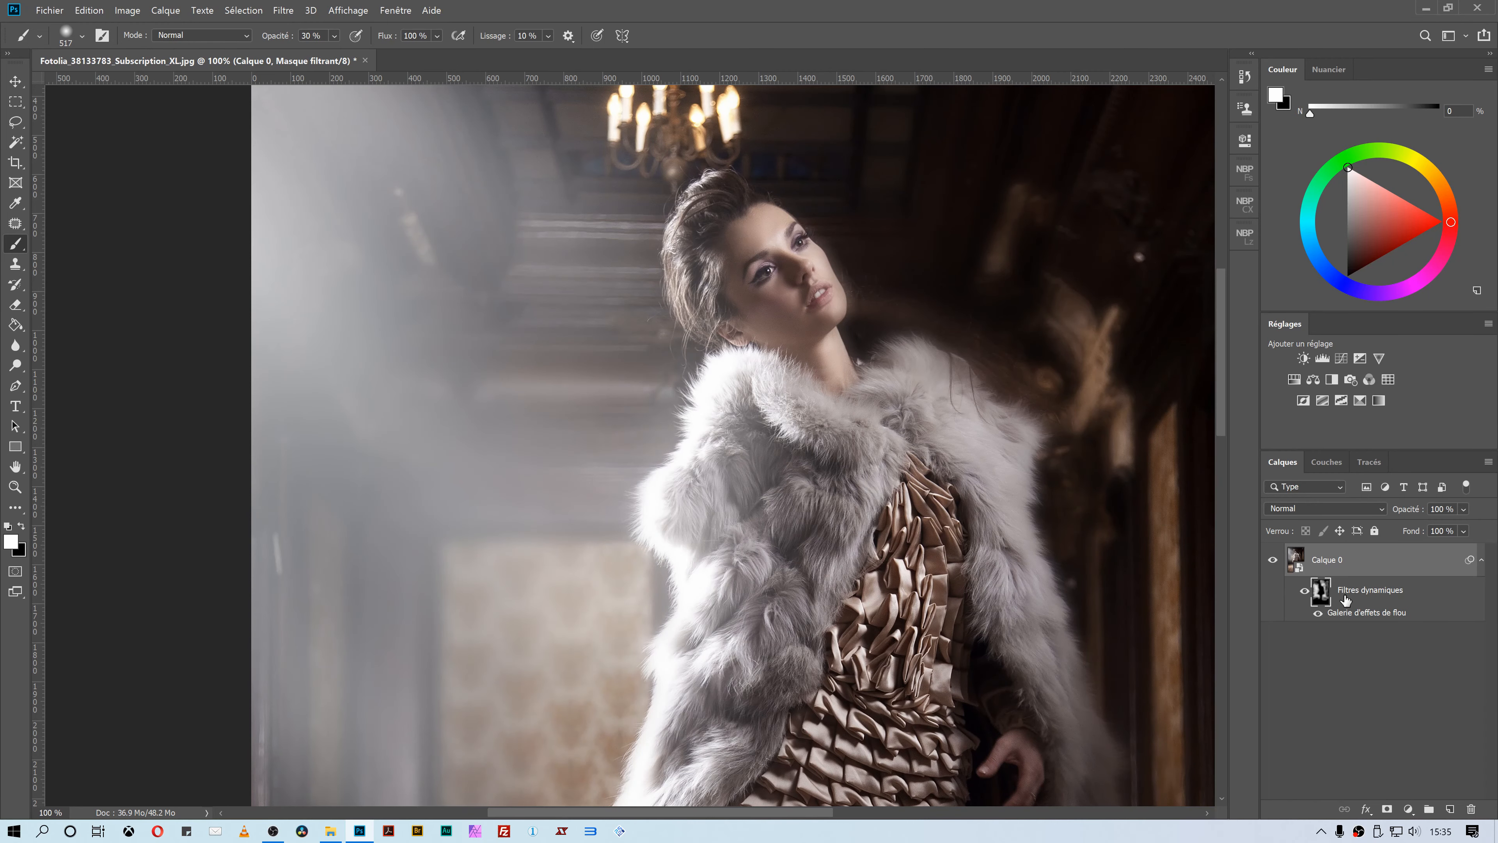
alt+click(1324, 593)
alt+click(1323, 593)
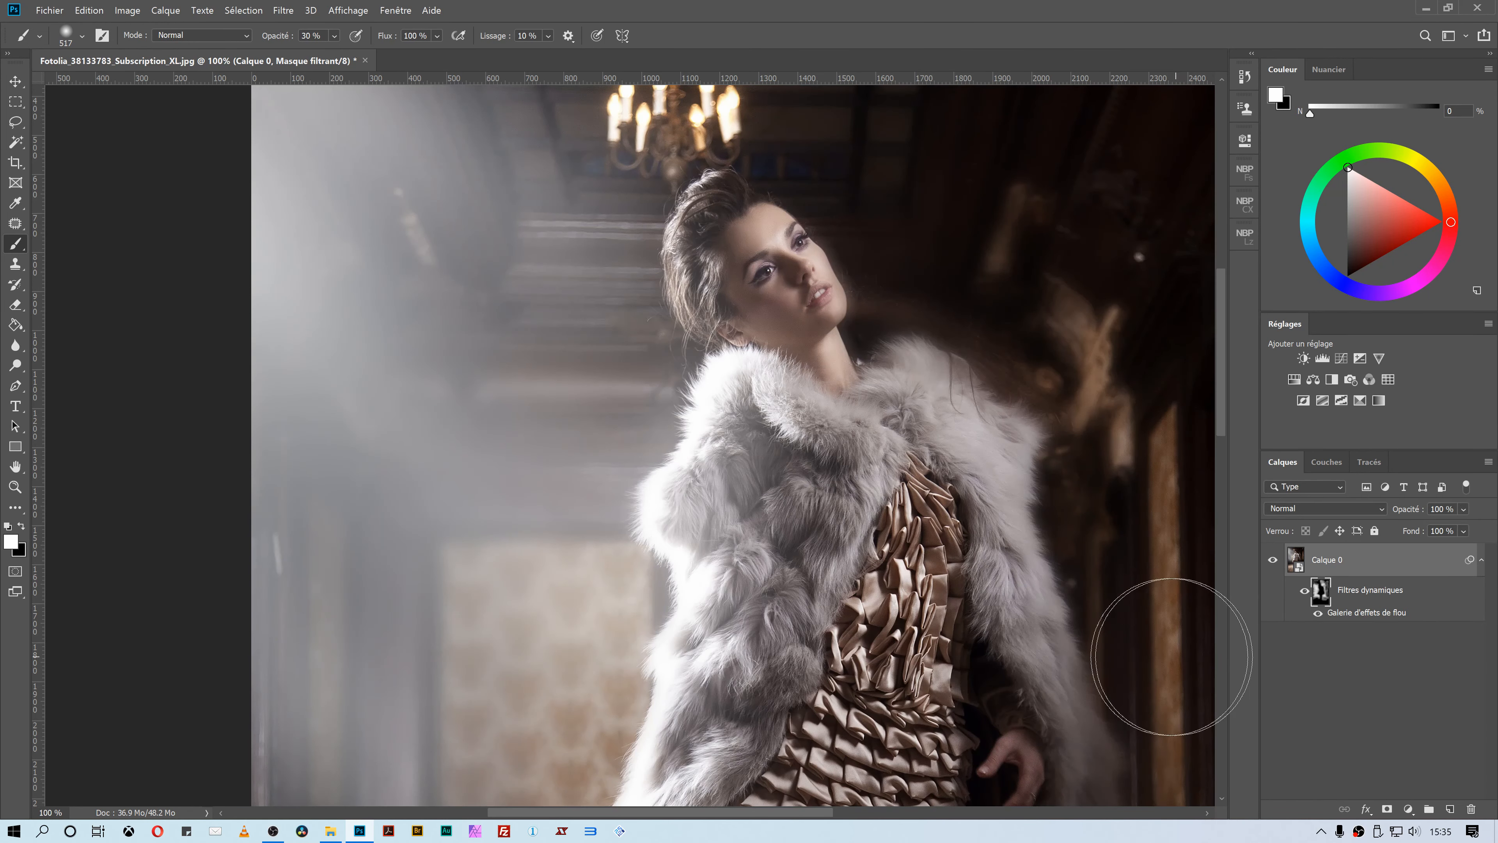
drag(625, 601, 680, 302)
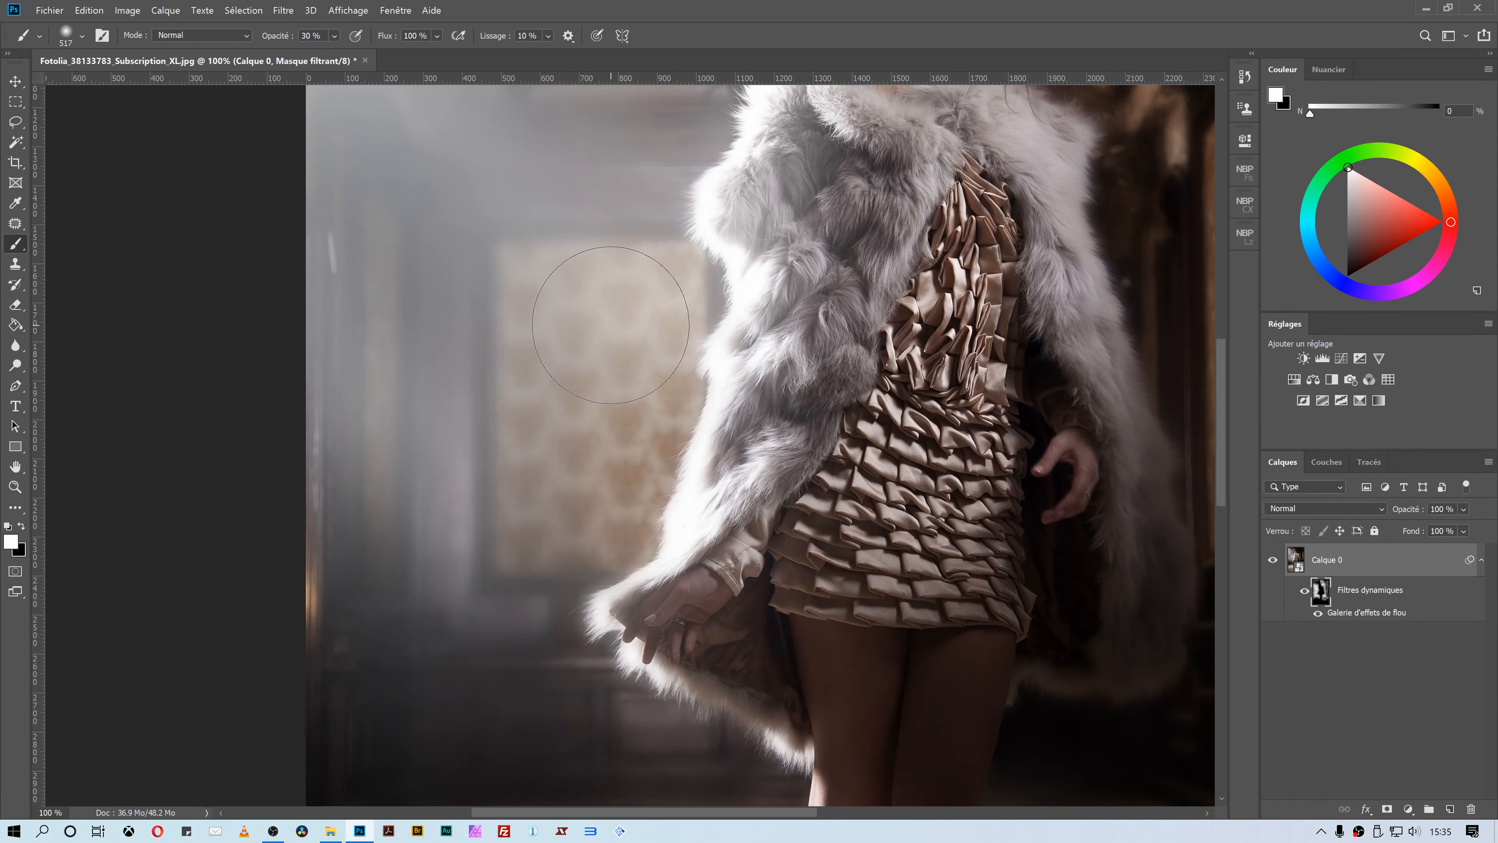
Step: Reduce the brush to 308 px and paint black at 30% opacity on the mask over the patterned wall panels behind the woman
key(x)
mouse_move(824, 207)
mouse_down()
mouse_move(368, 219)
mouse_move(314, 558)
mouse_up()
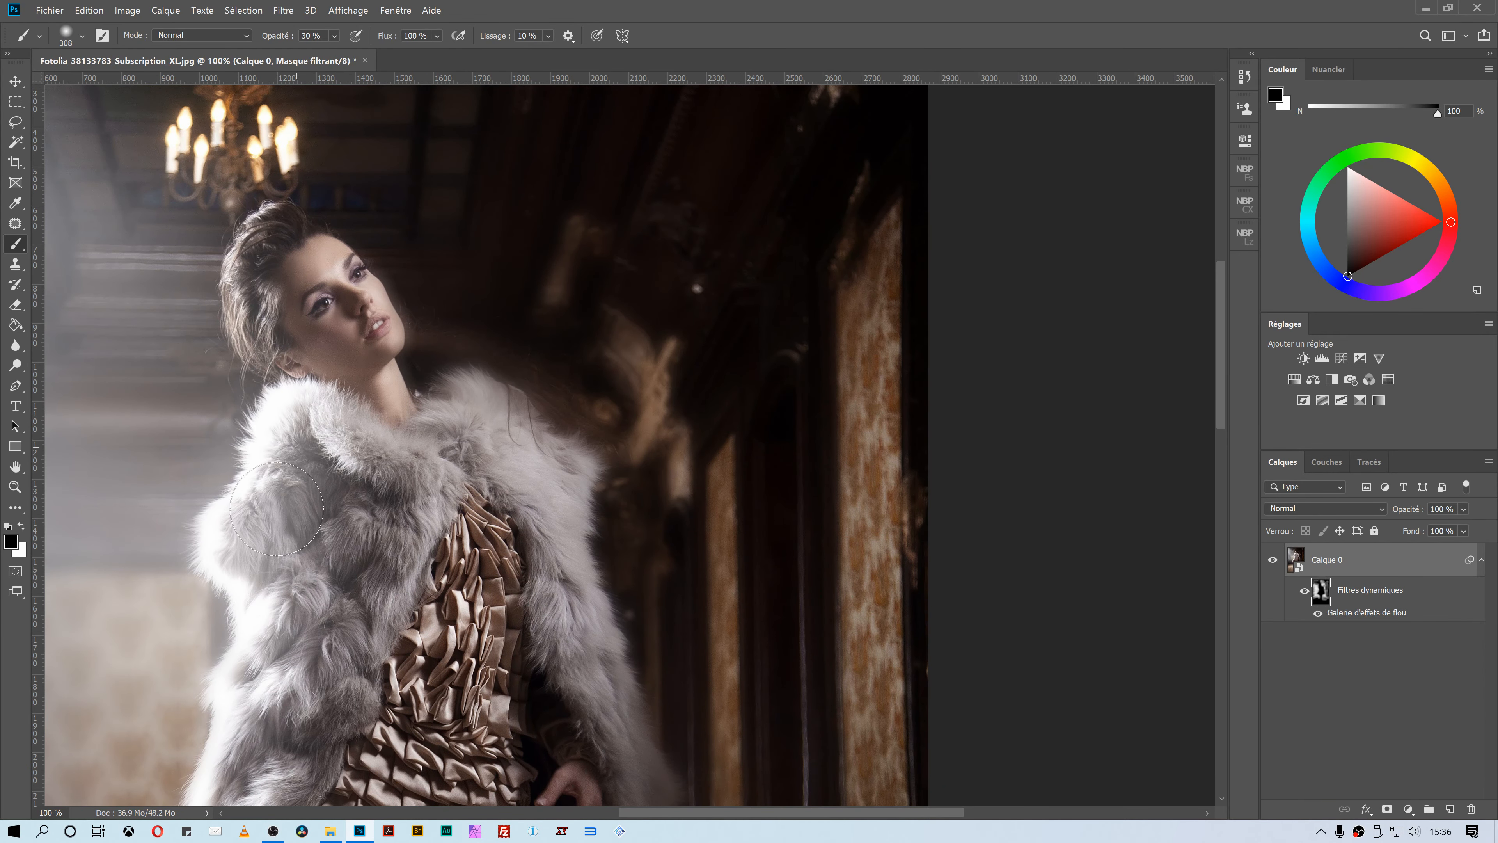
drag(511, 627, 600, 250)
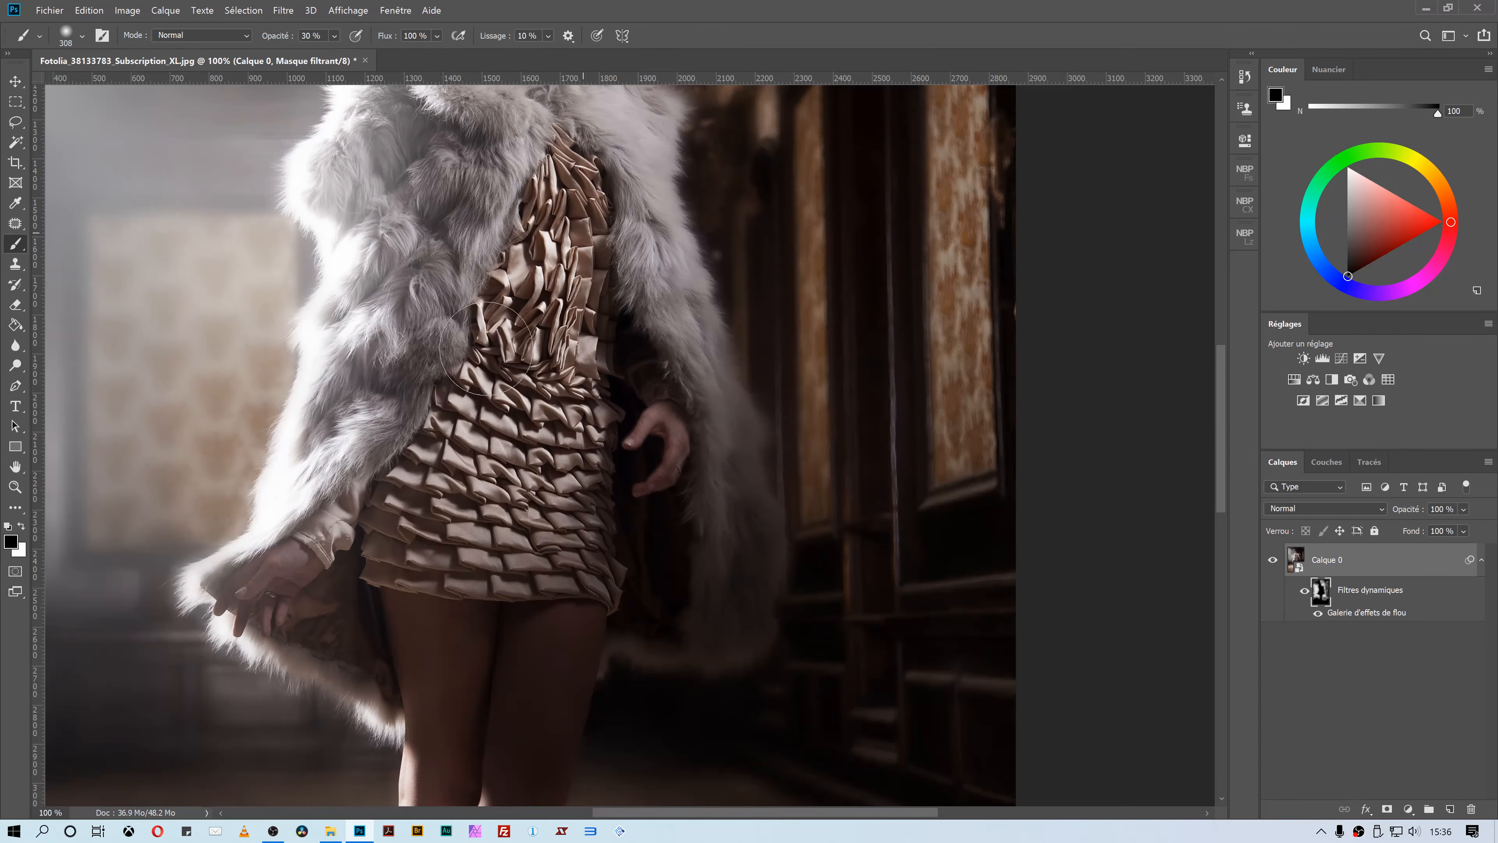
drag(412, 589, 511, 276)
drag(568, 559, 614, 652)
Step: Toggle the visibility of Calque 0's smart filters to compare the photo with and without the blur
scroll(533, 305, down, 3)
scroll(622, 490, down, 2)
scroll(622, 491, down, 1)
drag(707, 354, 715, 417)
key(ctrl+r)
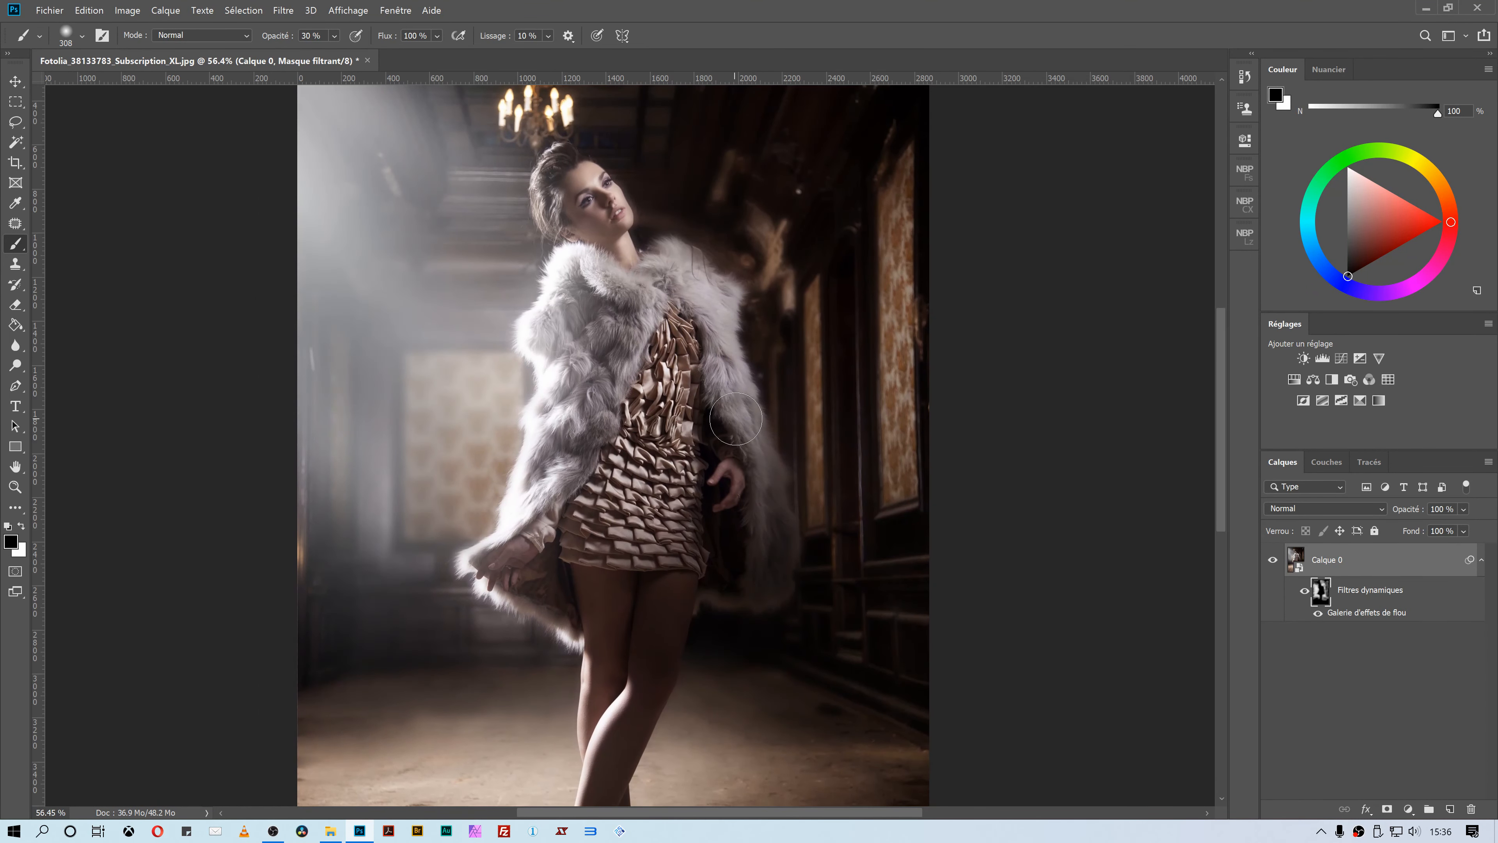
click(1300, 591)
click(1300, 591)
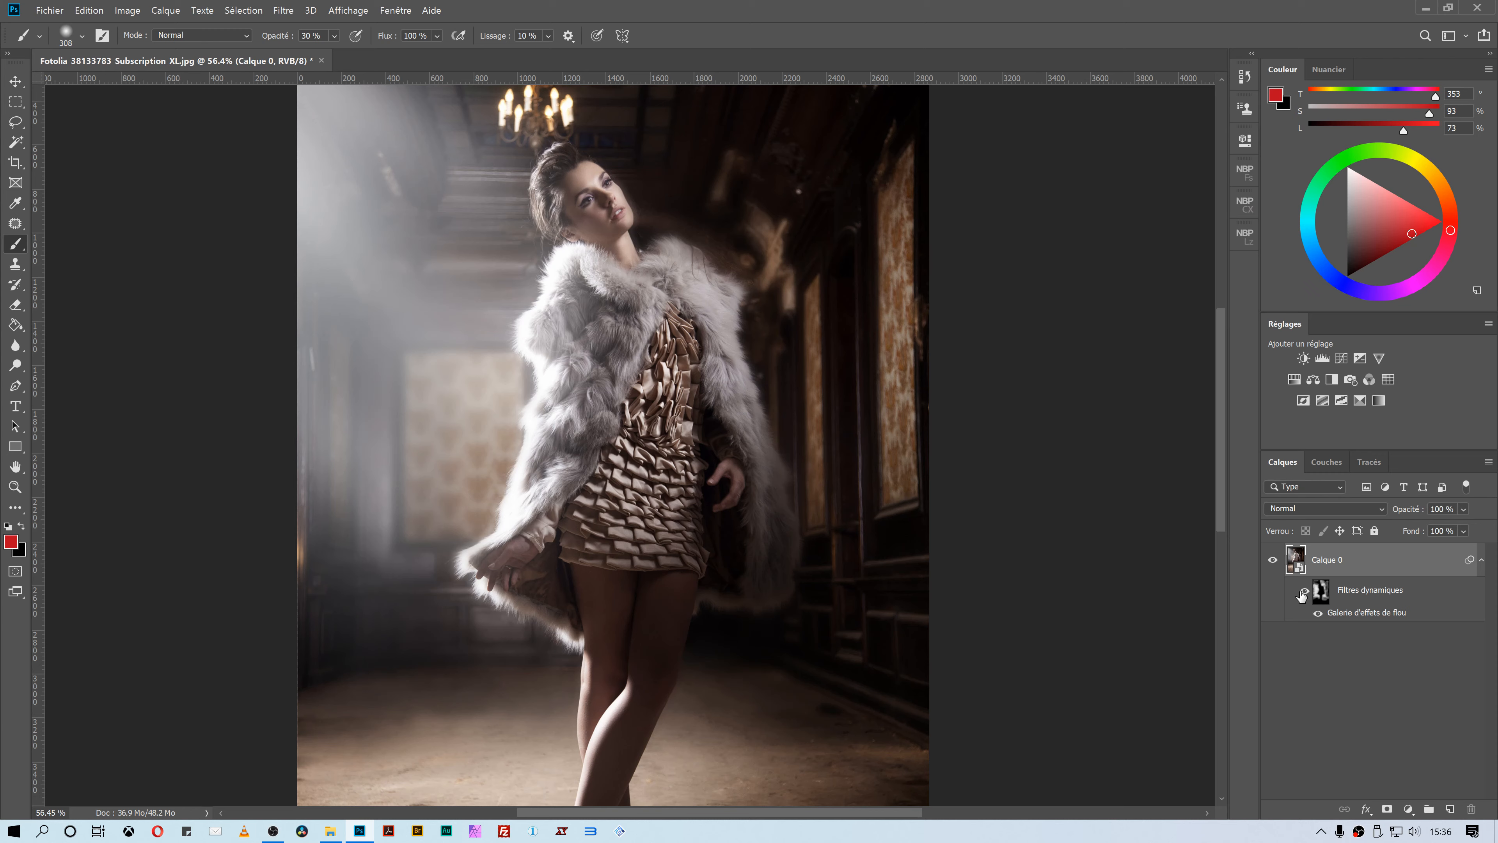
Step: Reselect the smart filter mask, paint white over the background around the woman's head, and return to the RGB composite
click(1324, 596)
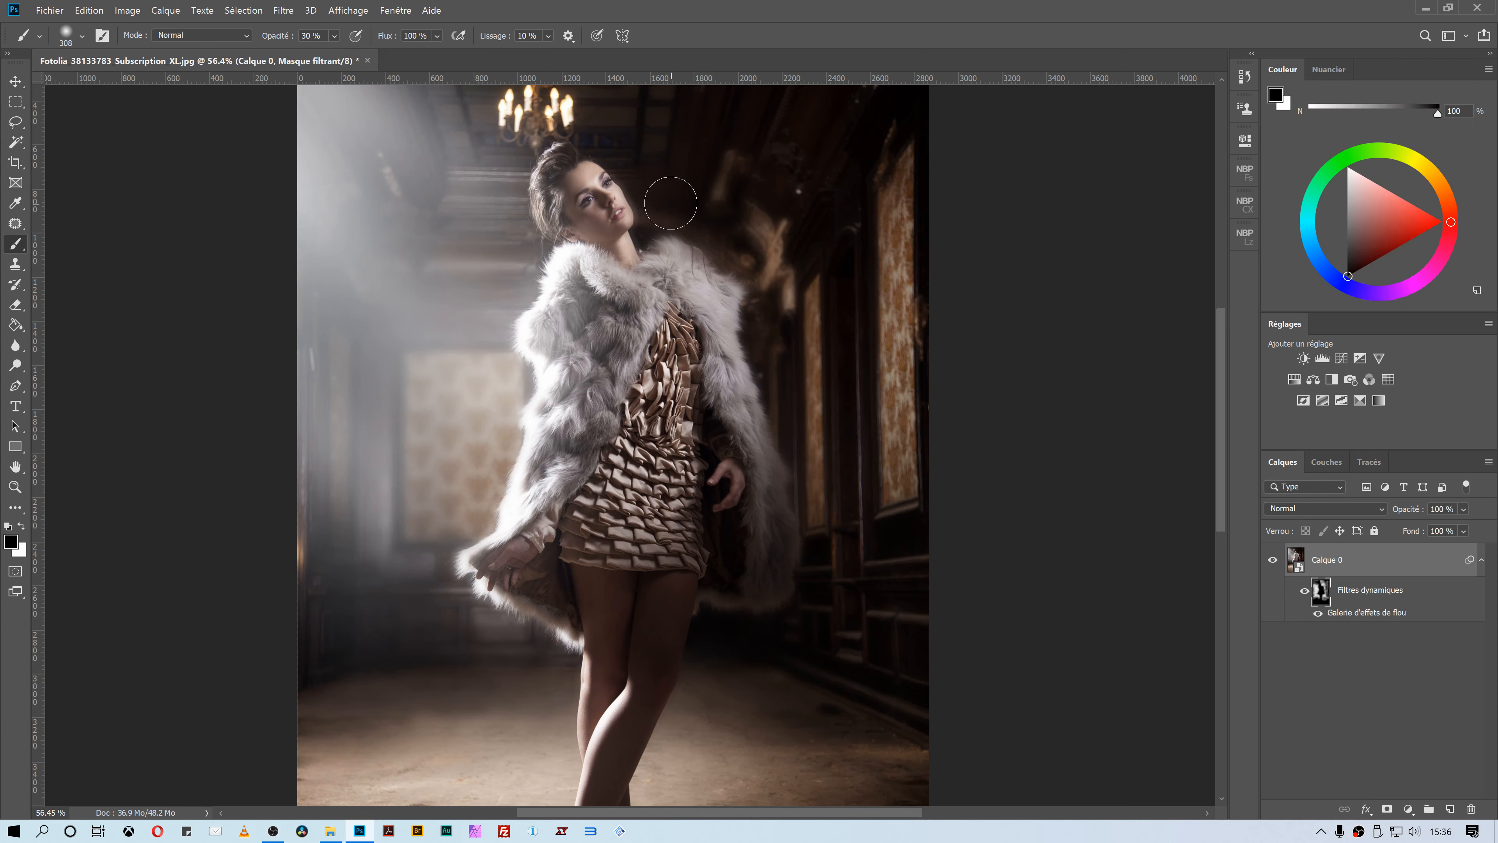
key(d)
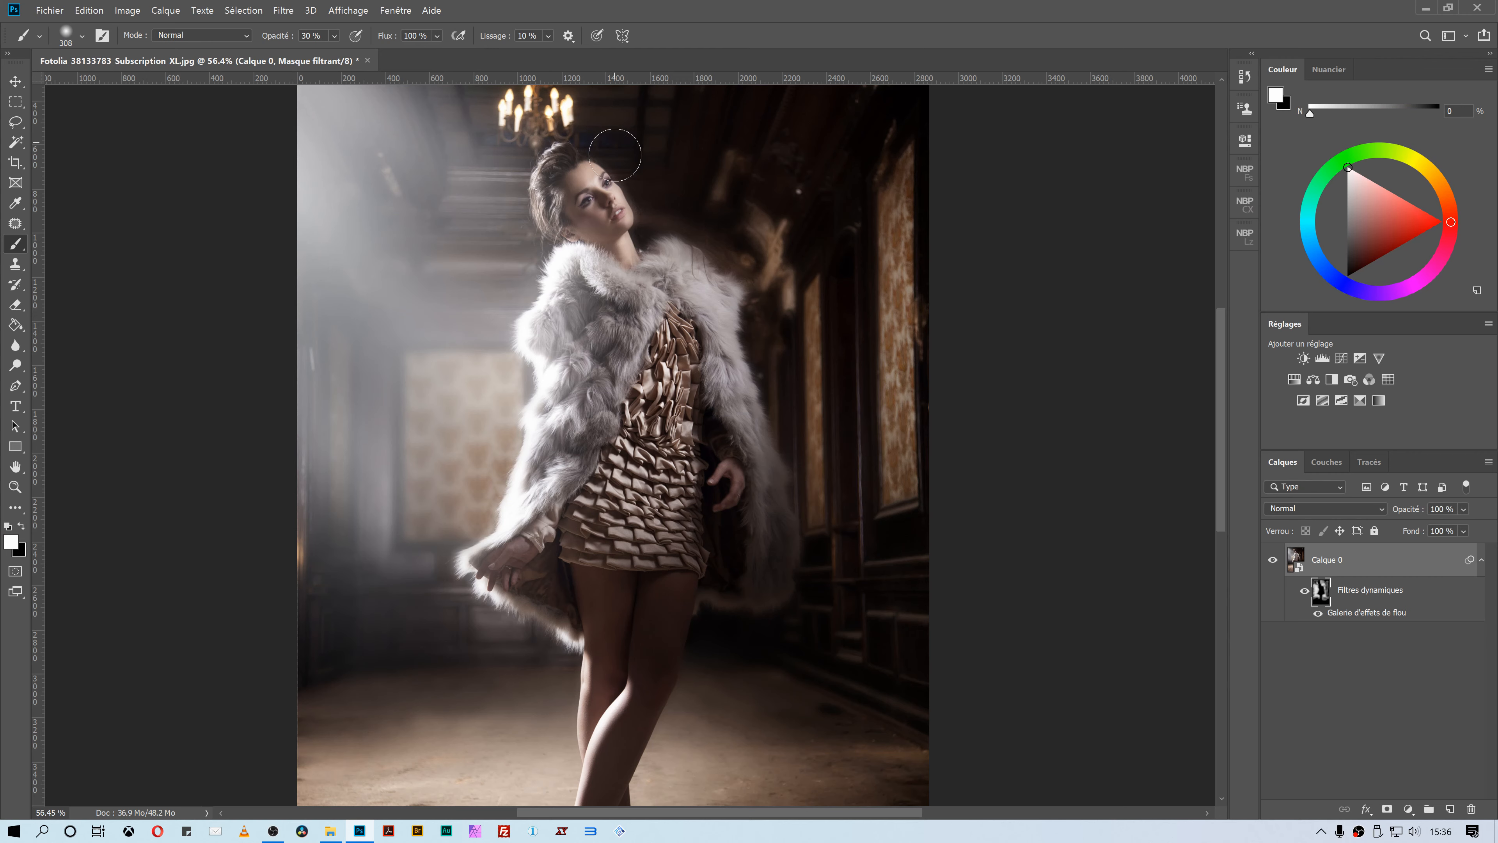
scroll(845, 437, down, 4)
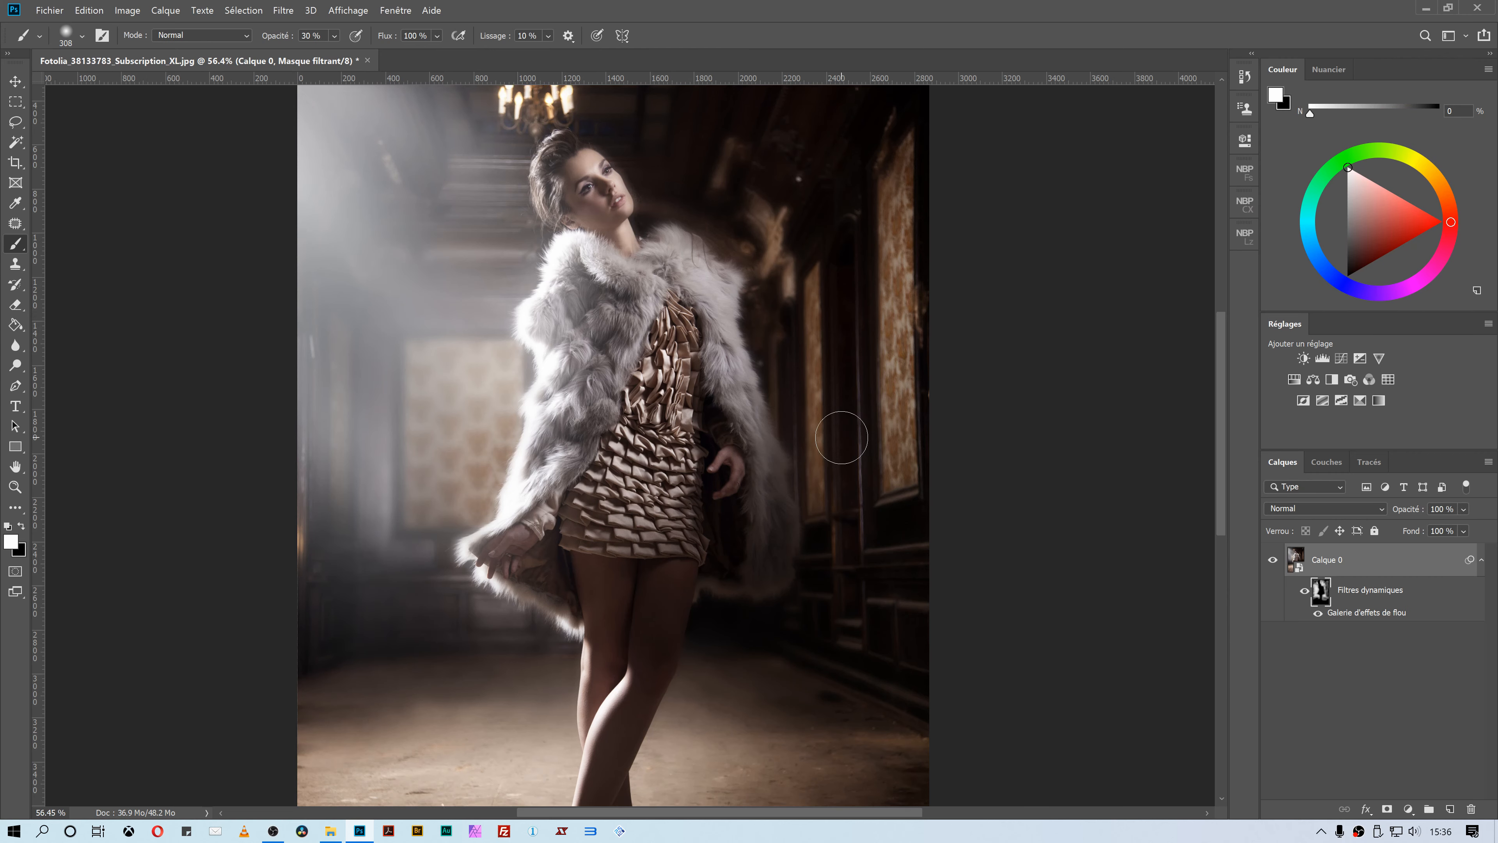
key(ctrl+minus)
key(ctrl+minus)
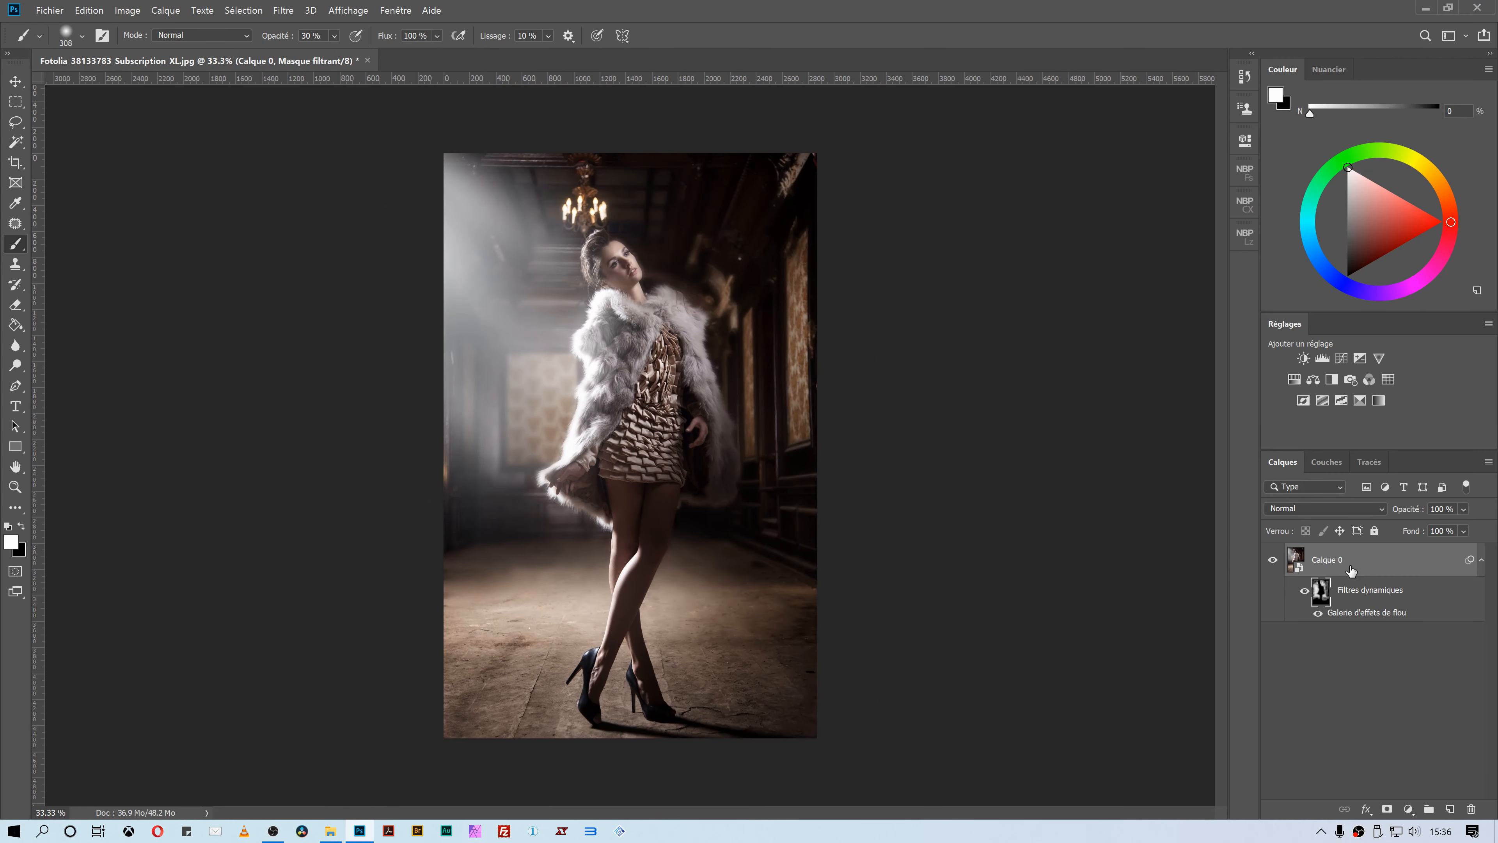
key(ctrl+2)
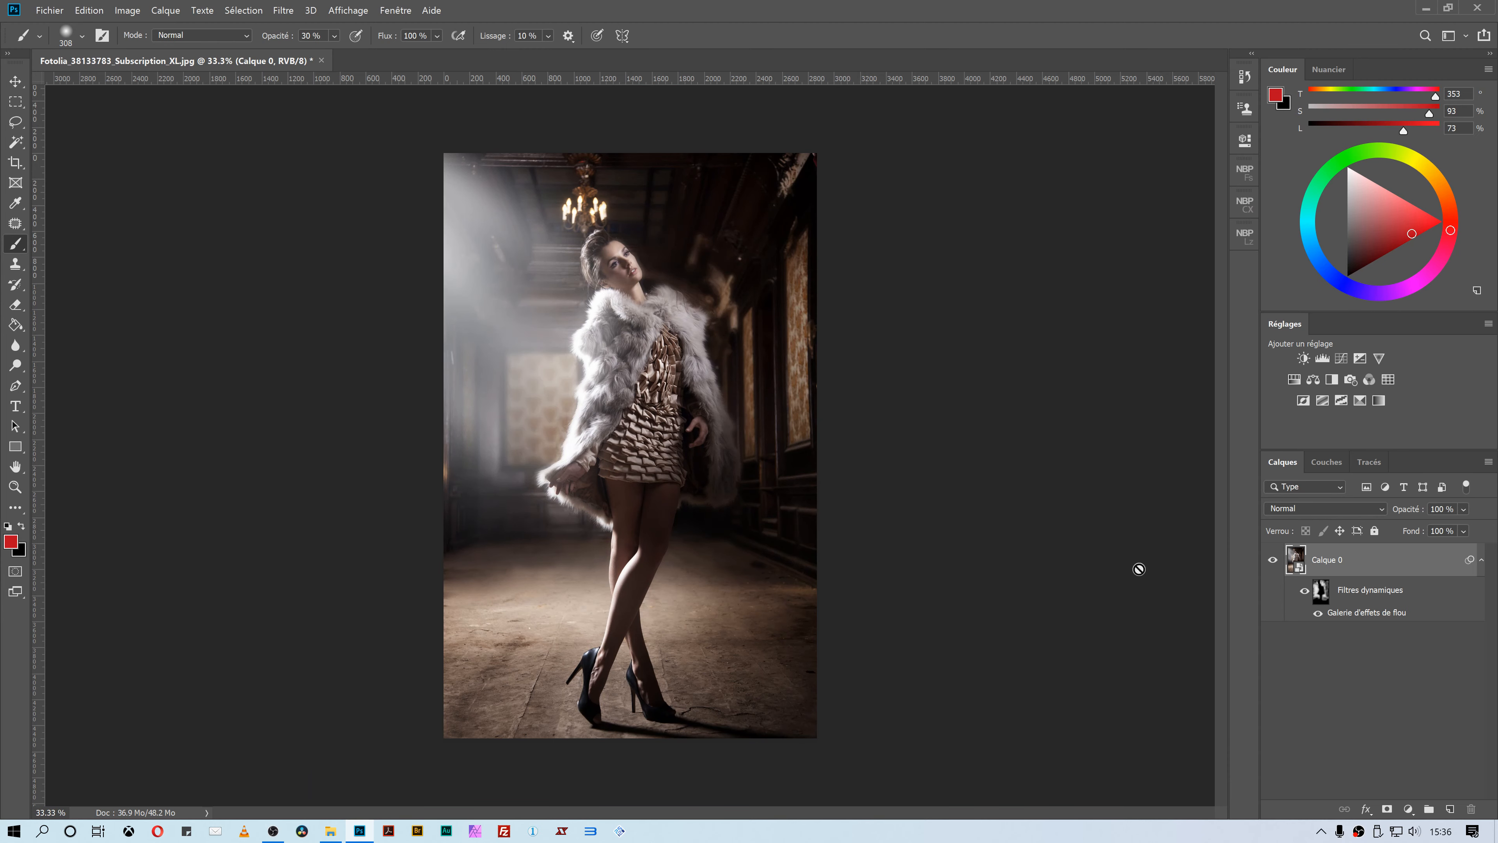
key(ctrl+plus)
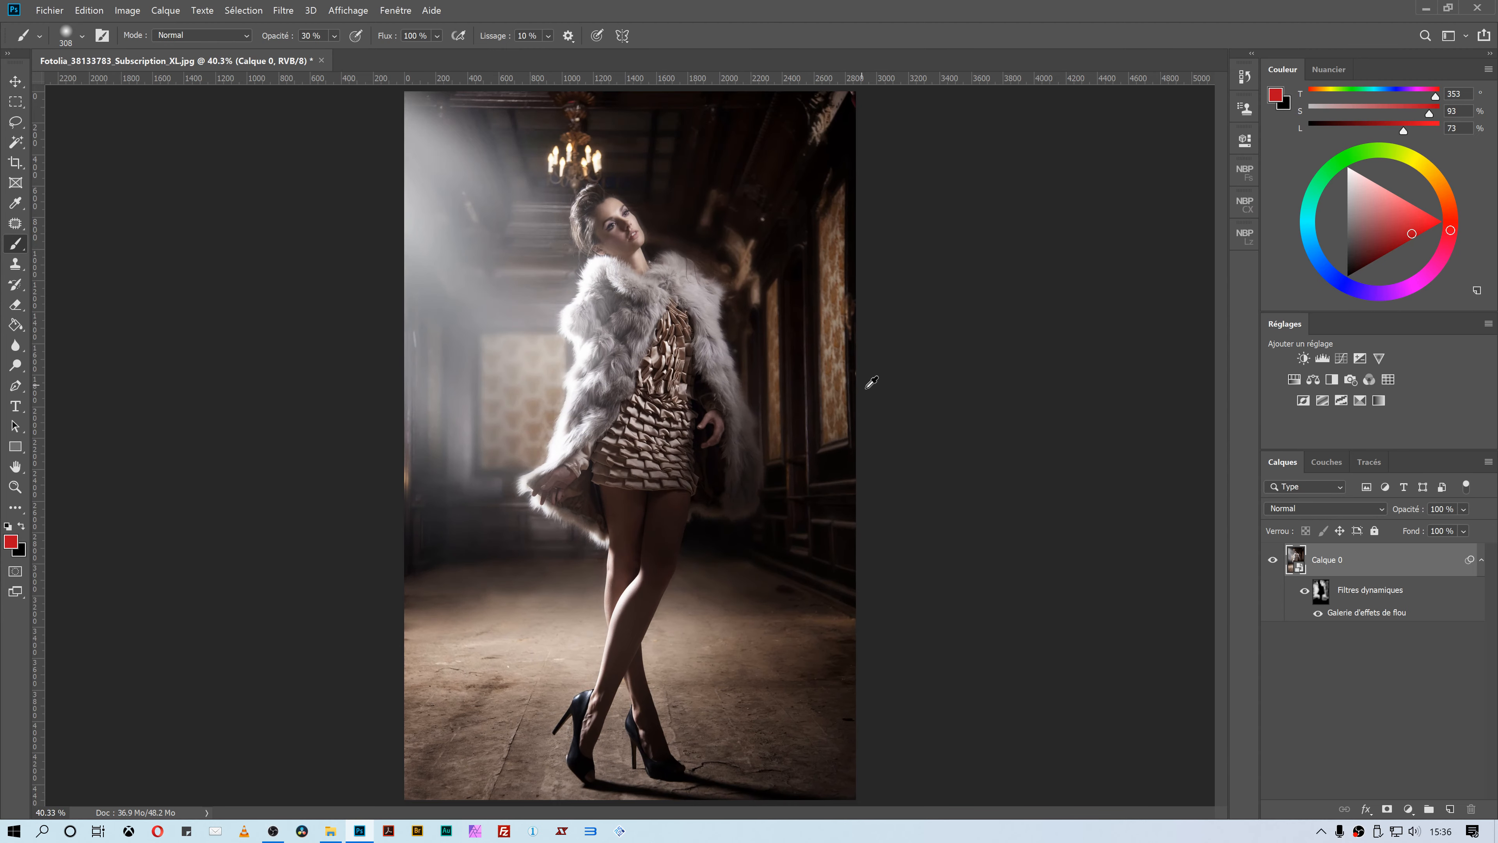
Step: Reopen the blur gallery smart filter, raise the Field Blur to 52 px, and compare the photo with the smart filters off and on
double_click(1357, 613)
drag(1363, 130, 1370, 134)
click(1303, 593)
click(1303, 592)
Step: Reopen the blur gallery smart filter, disable Field Blur and enable Iris Blur at 34 px instead
double_click(1359, 613)
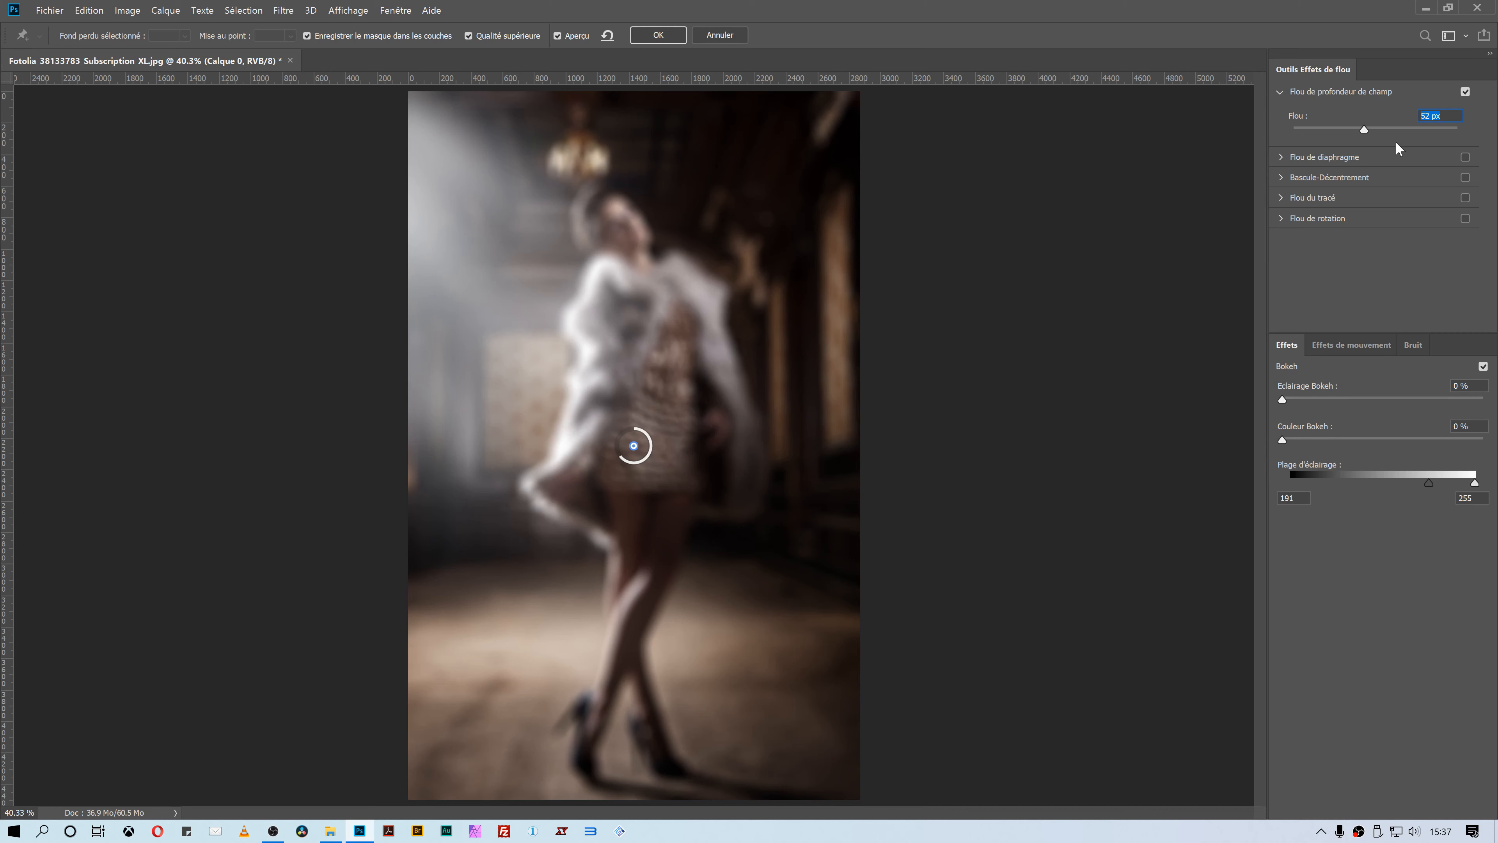
click(1466, 92)
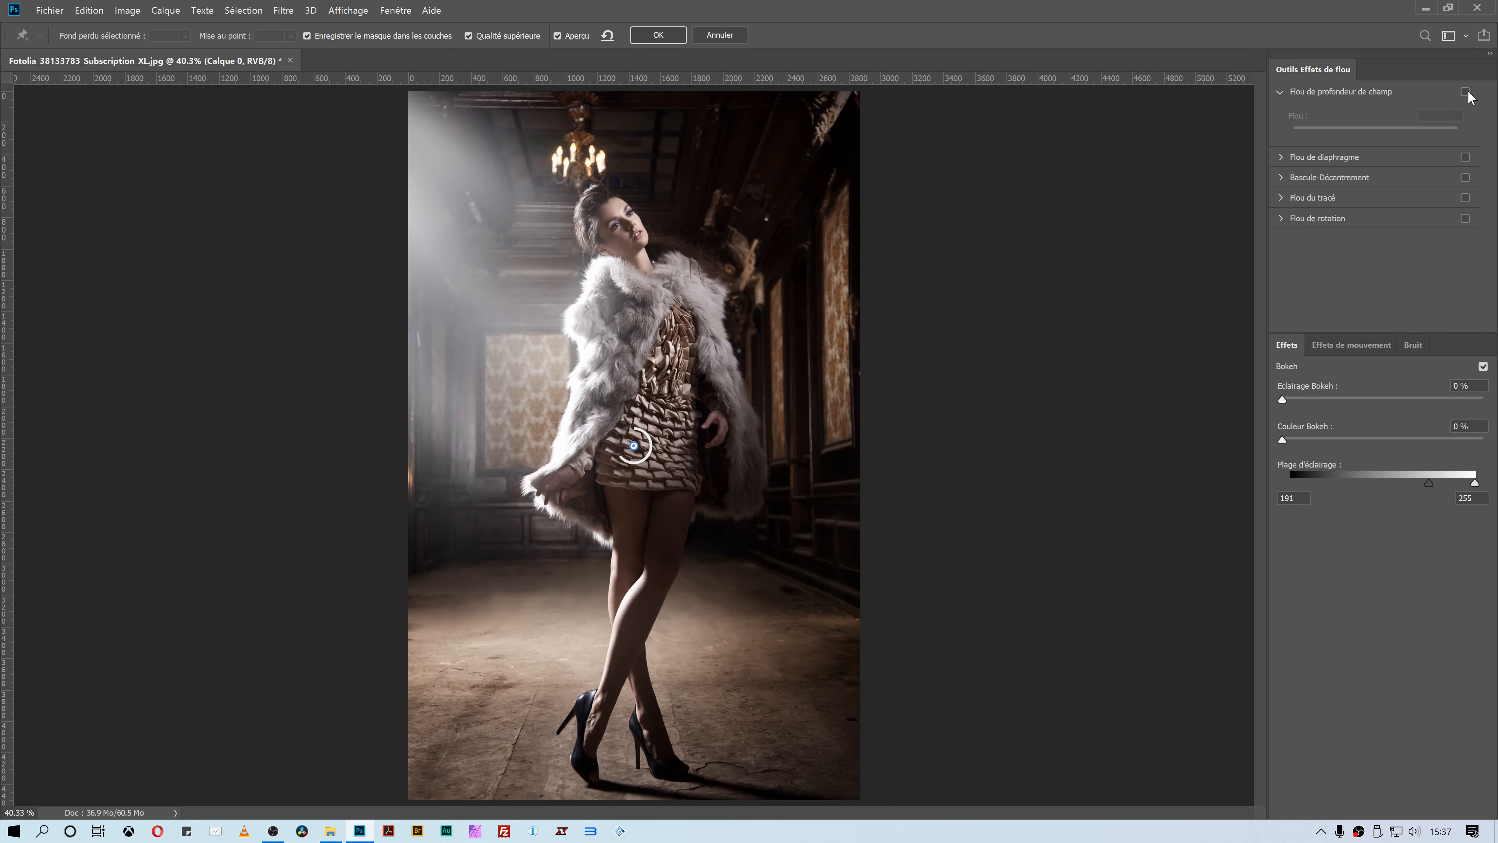
click(1466, 157)
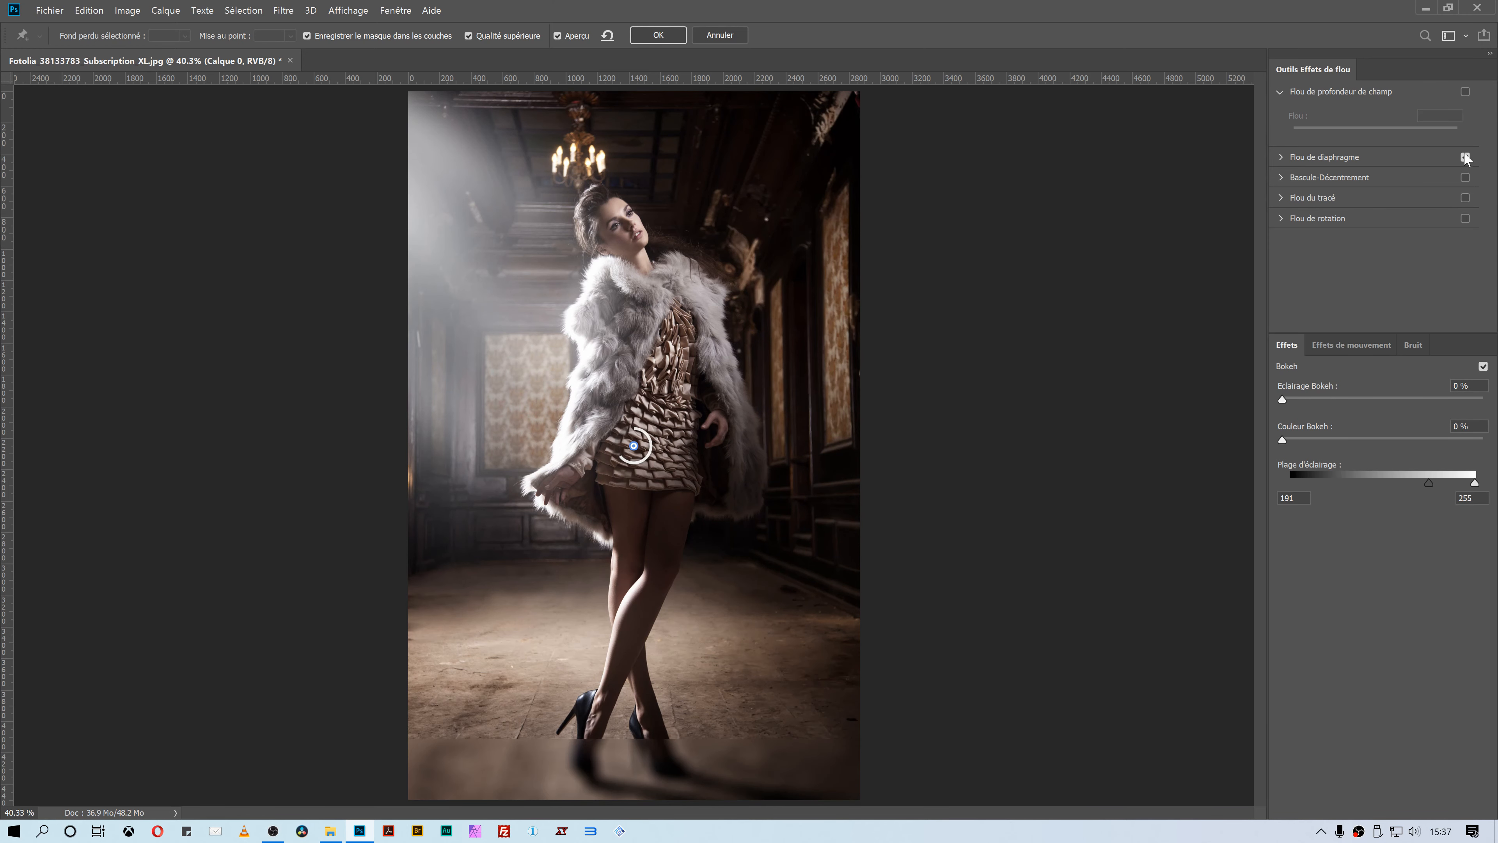
click(1280, 157)
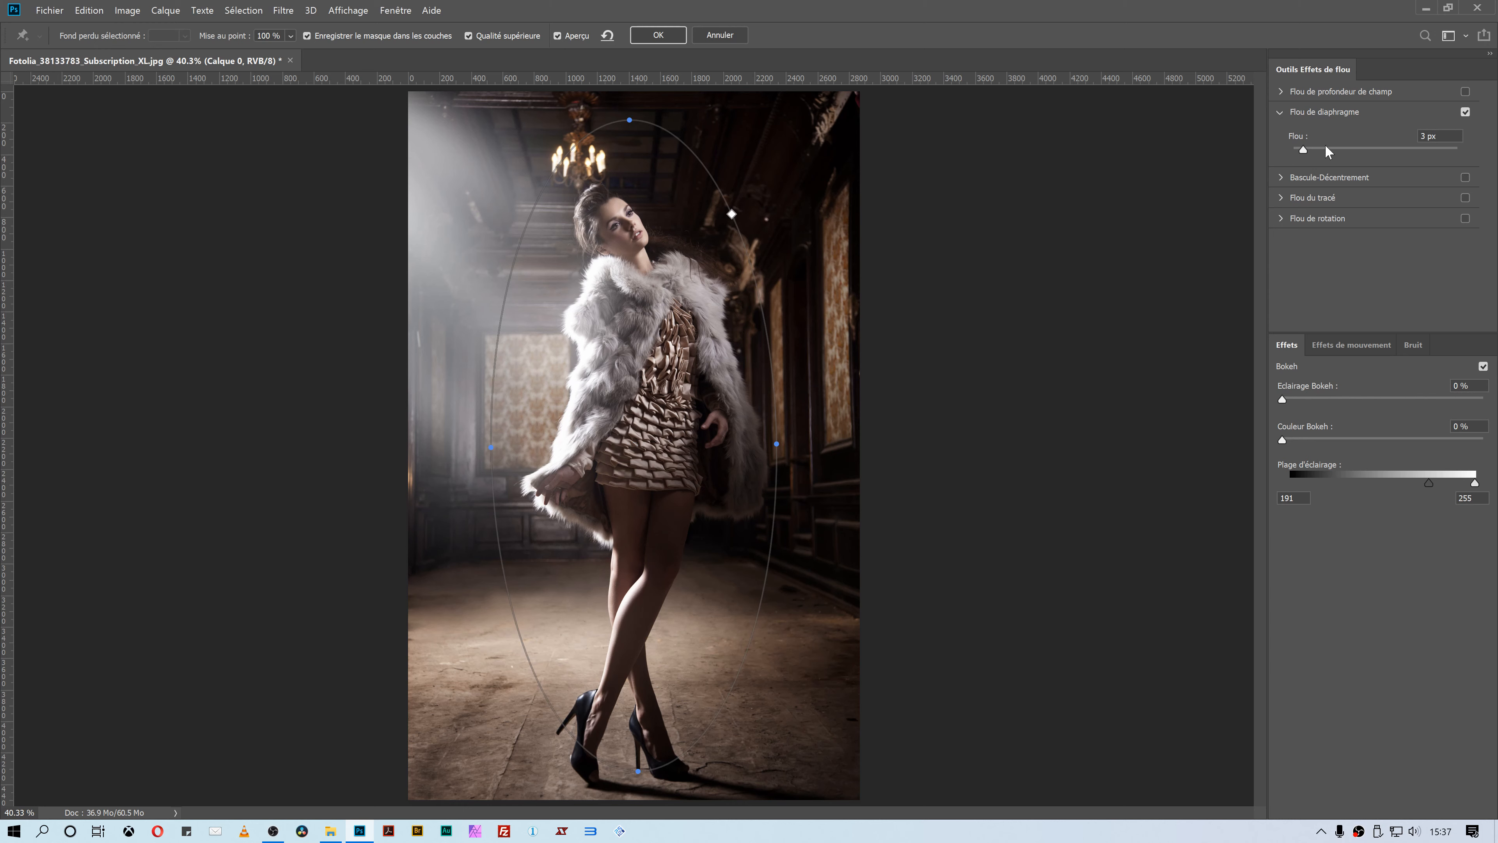
drag(1331, 148, 1357, 147)
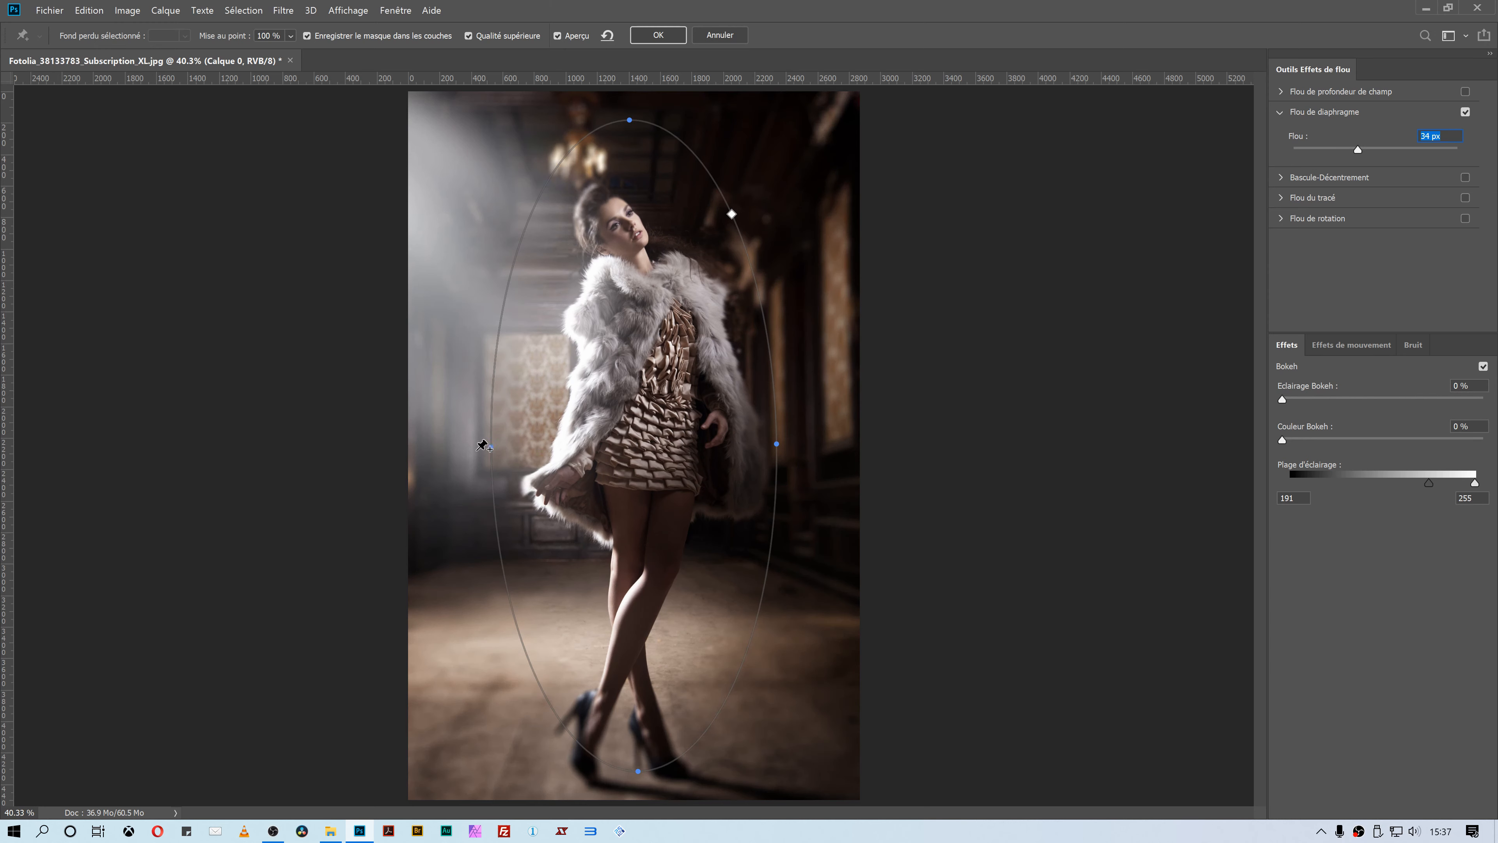
Step: Narrow the iris ellipse around the woman while keeping her head and feet inside, and apply the blur
drag(491, 446, 541, 451)
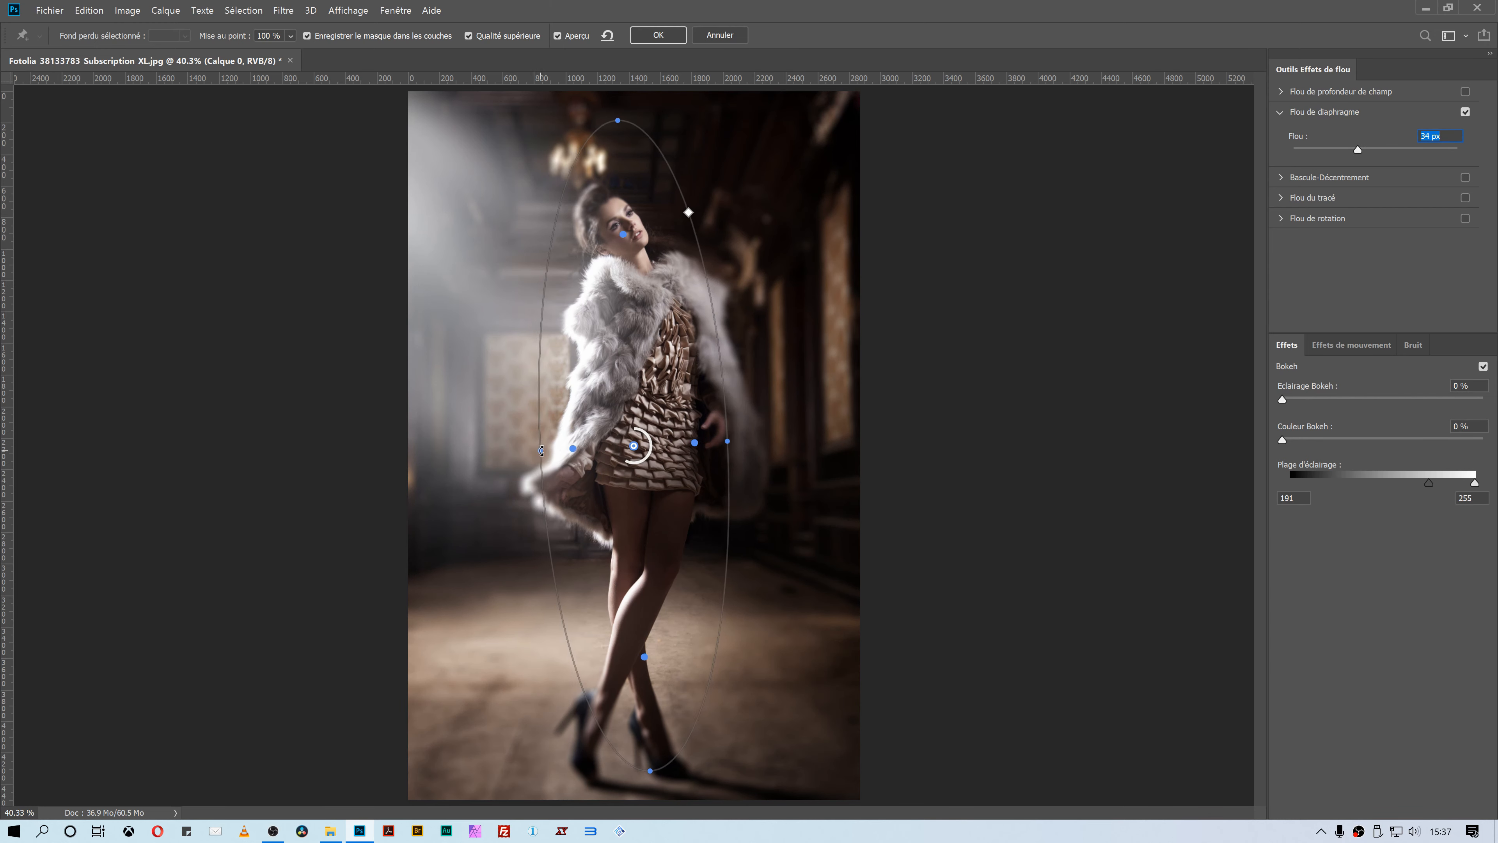
drag(614, 118, 615, 182)
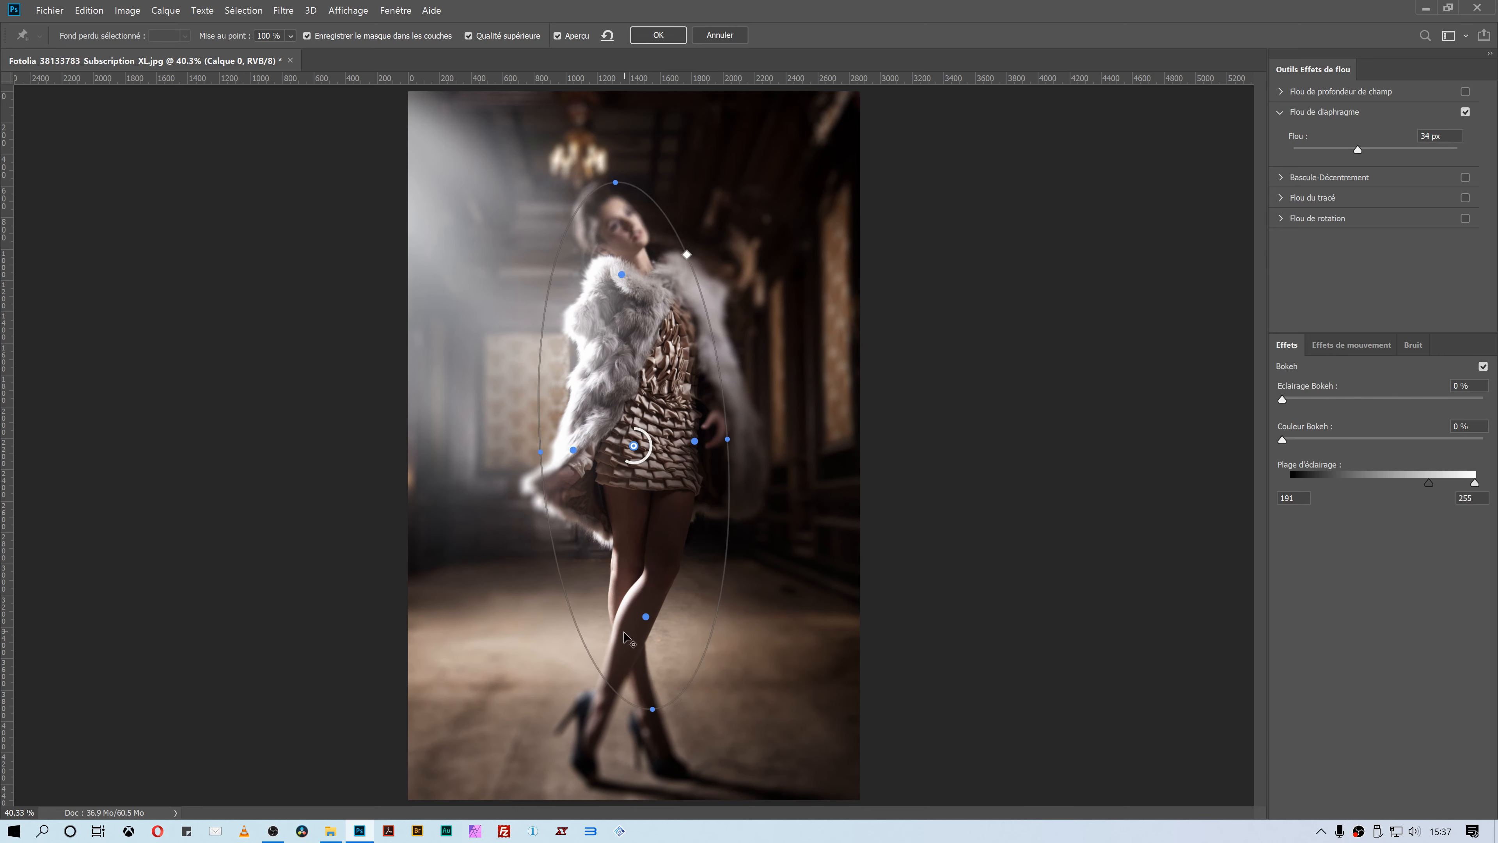
drag(652, 708, 632, 770)
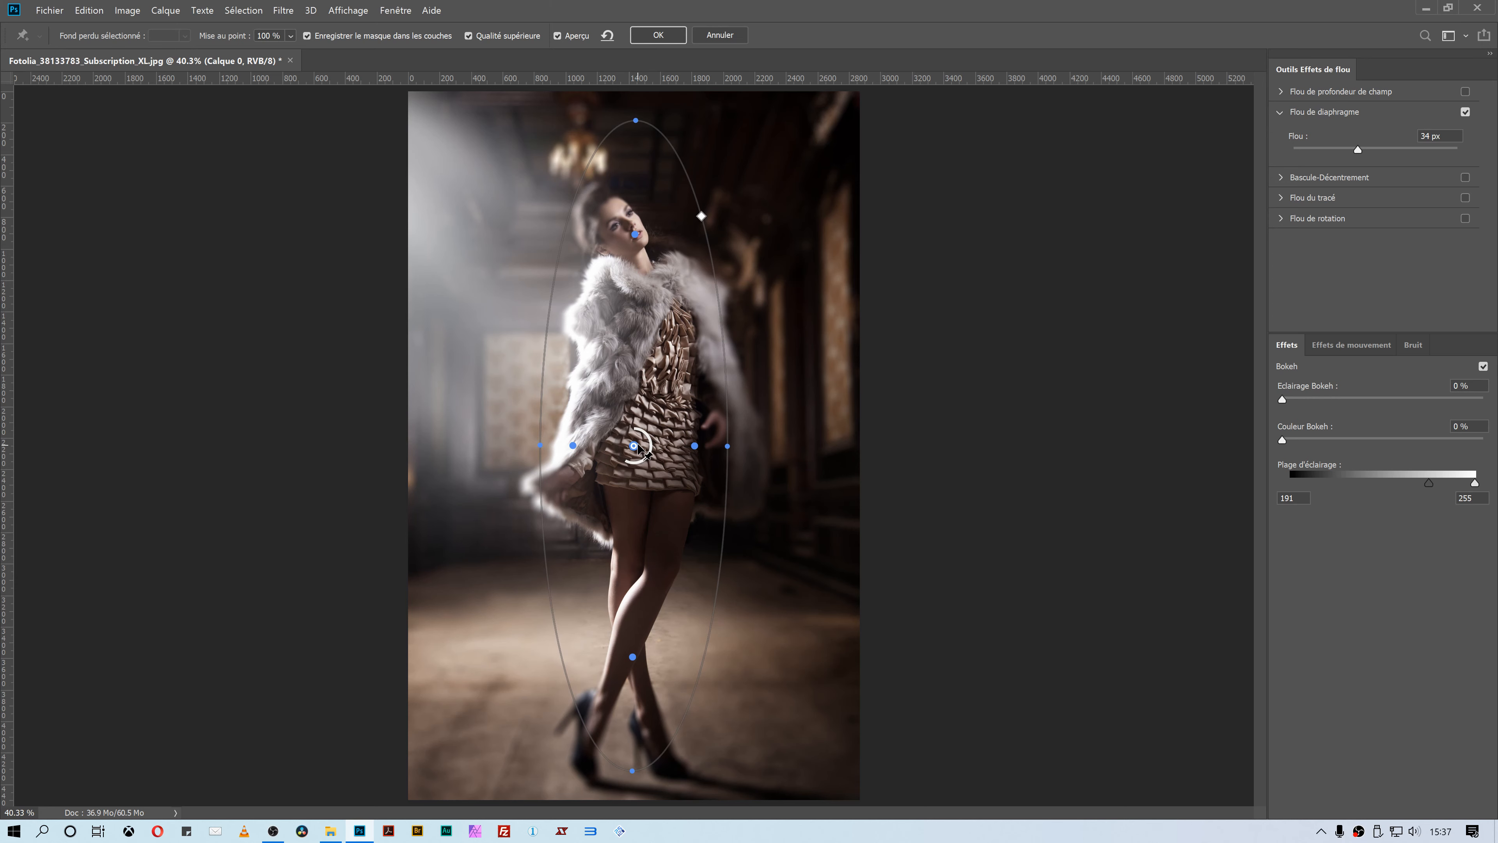
click(666, 38)
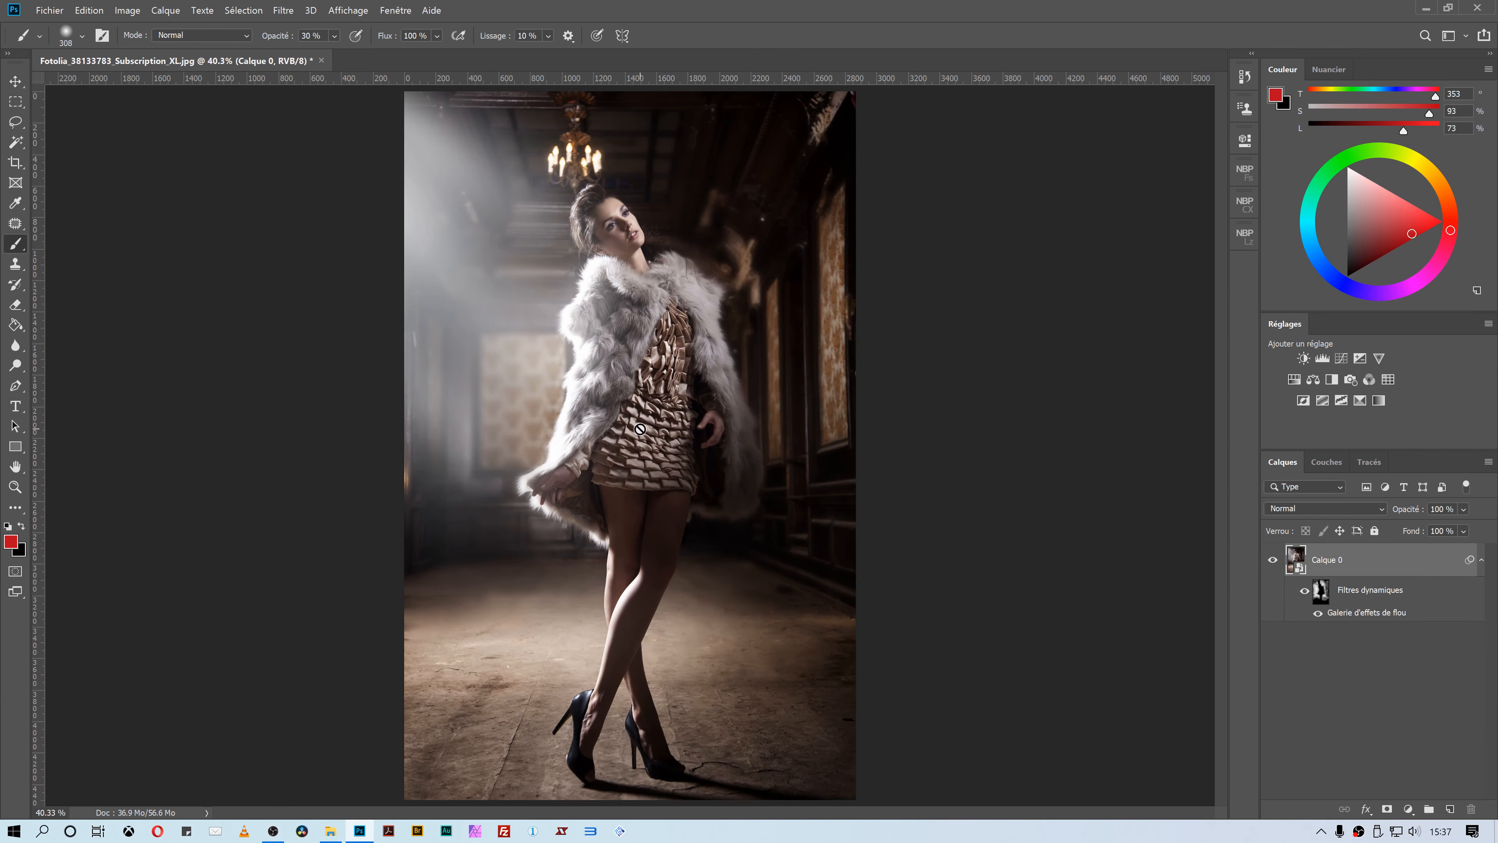
Step: Display Calque 0's smart filter mask on its own to check the painted areas
click(1320, 590)
alt+click(1320, 591)
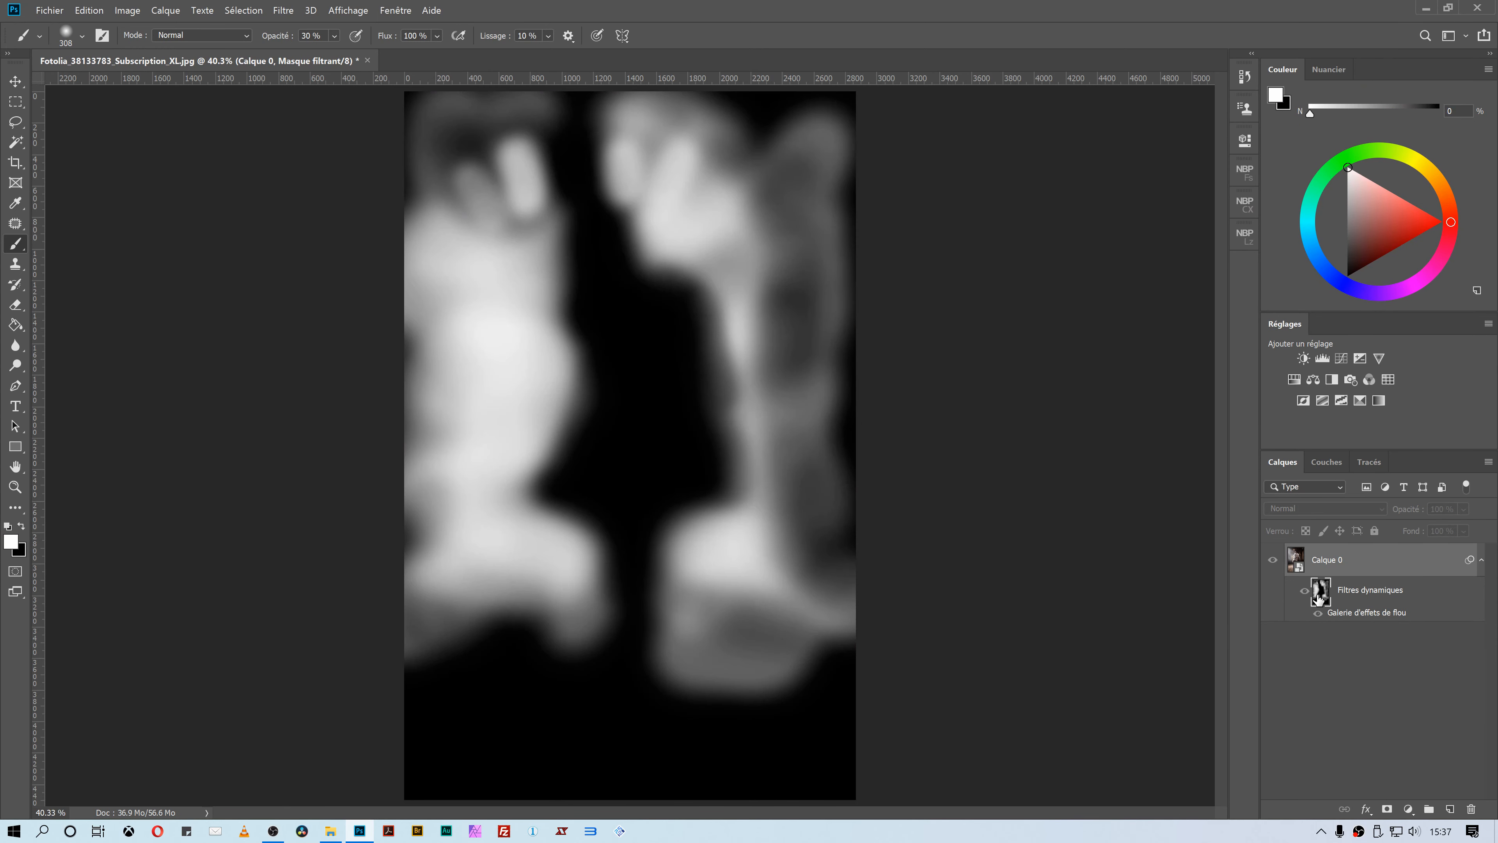
Step: Copy the entire contents of Calque 0's smart filter mask and return to the normal photo view
alt+click(1319, 590)
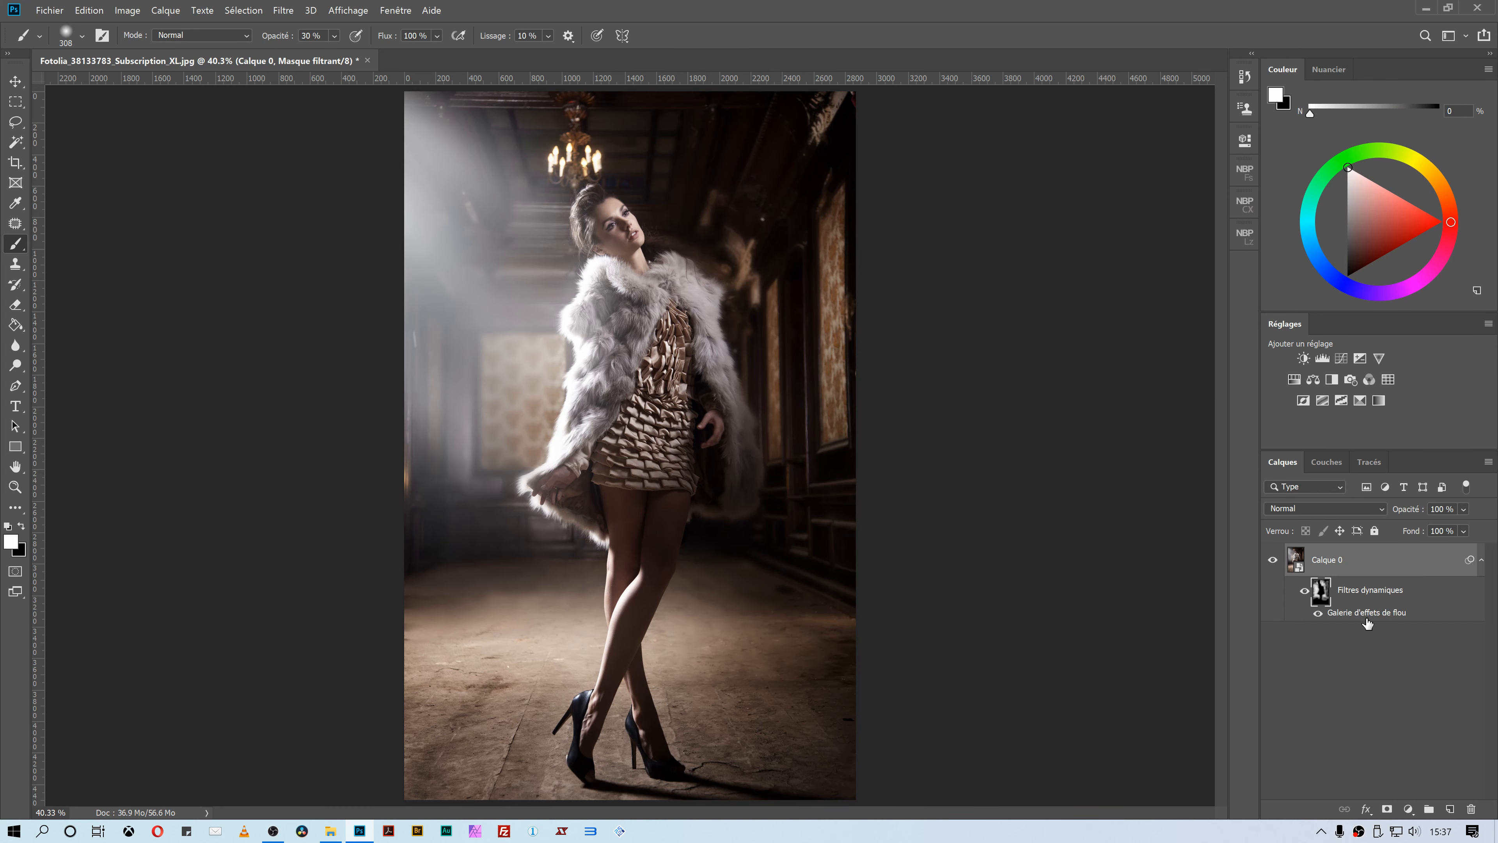
alt+click(1319, 601)
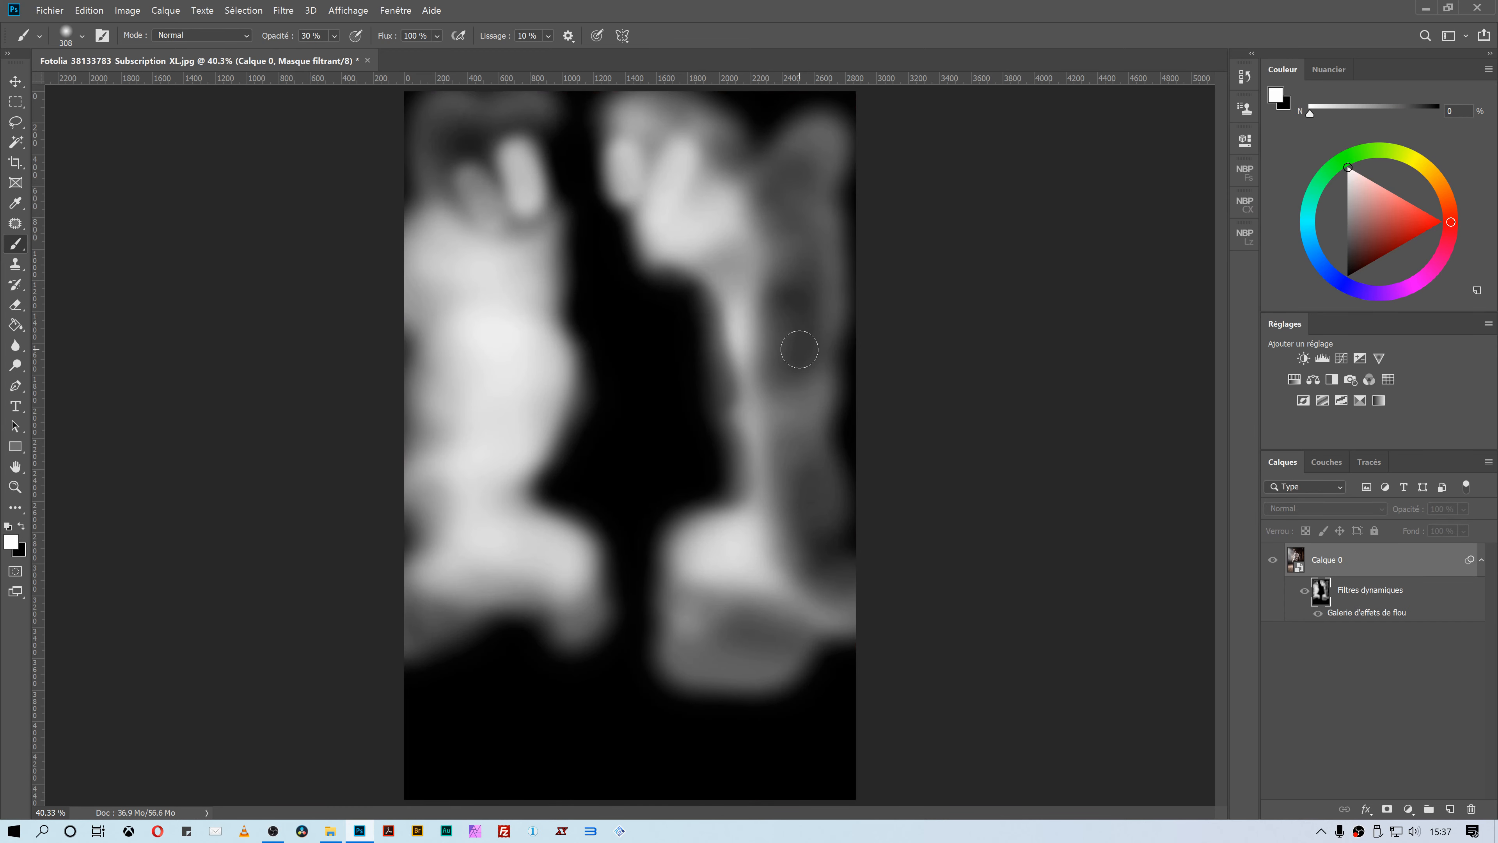
key(ctrl+a)
click(88, 11)
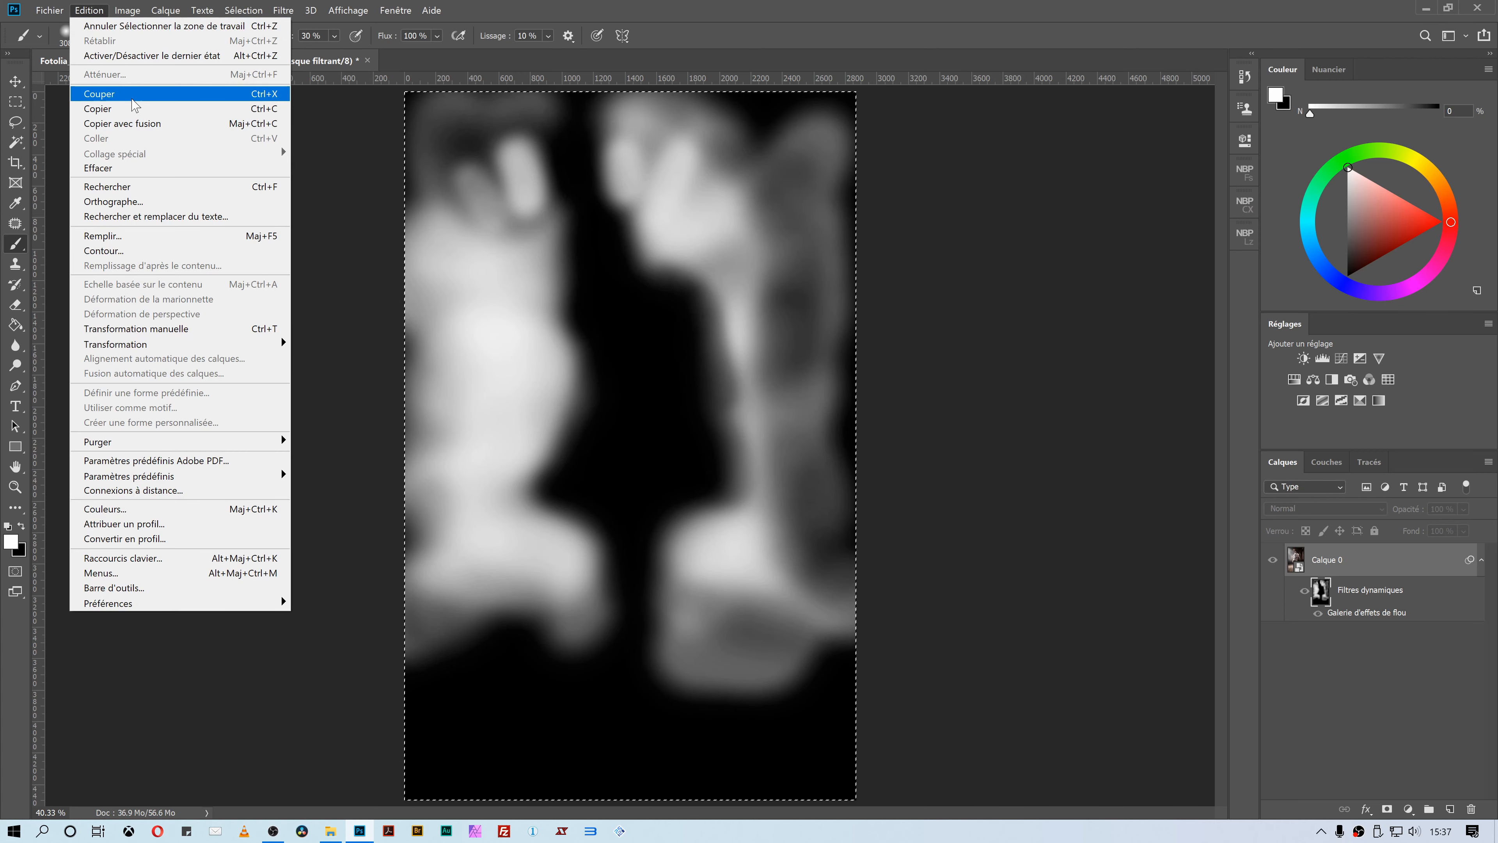
click(131, 108)
alt+click(1320, 593)
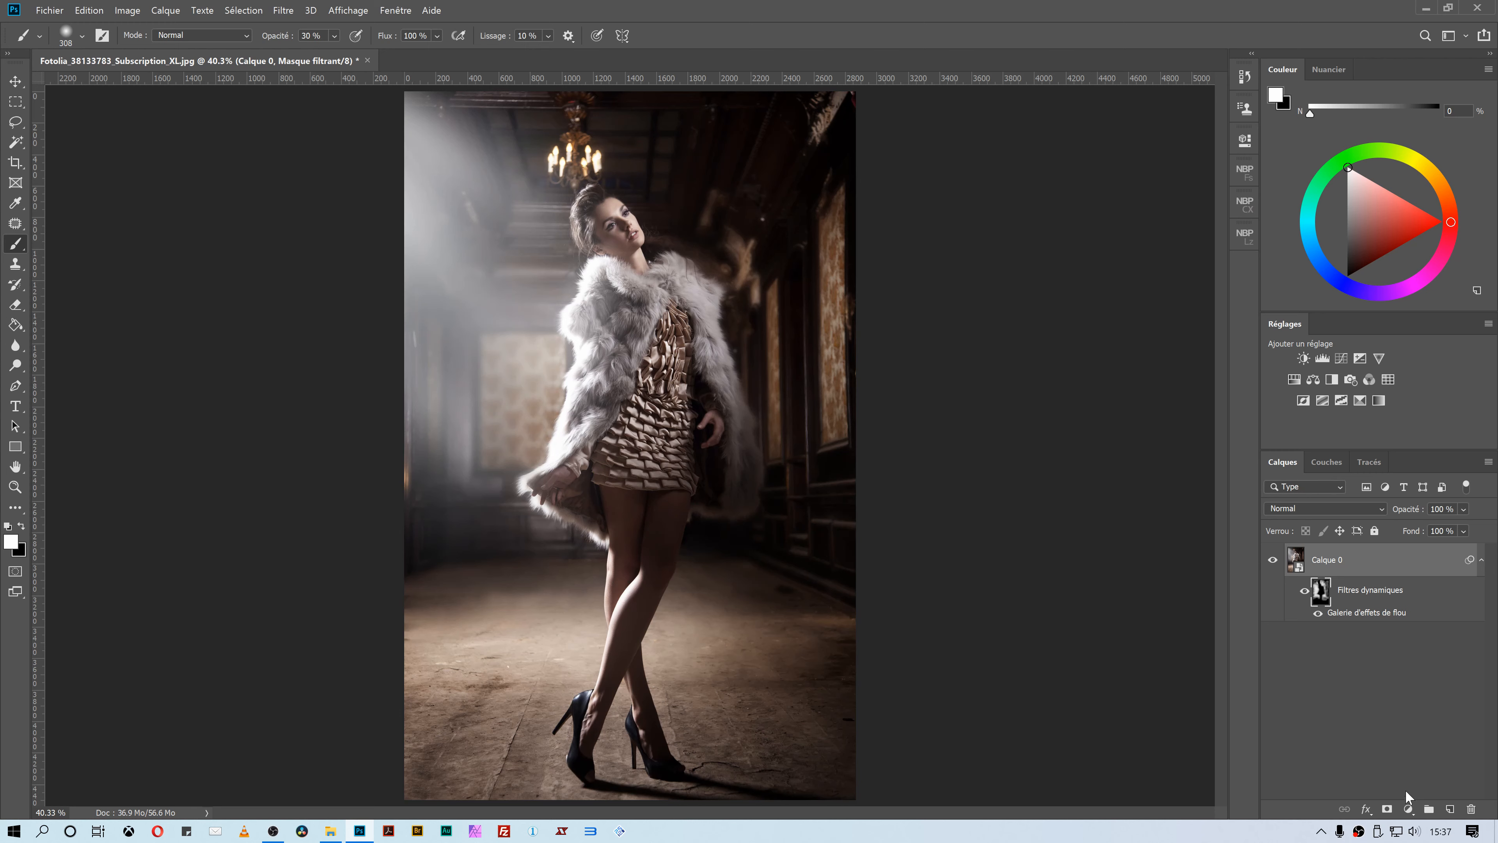
Step: Add a Vibrance adjustment layer above Calque 0 and lower its vibrance to -51
click(1408, 808)
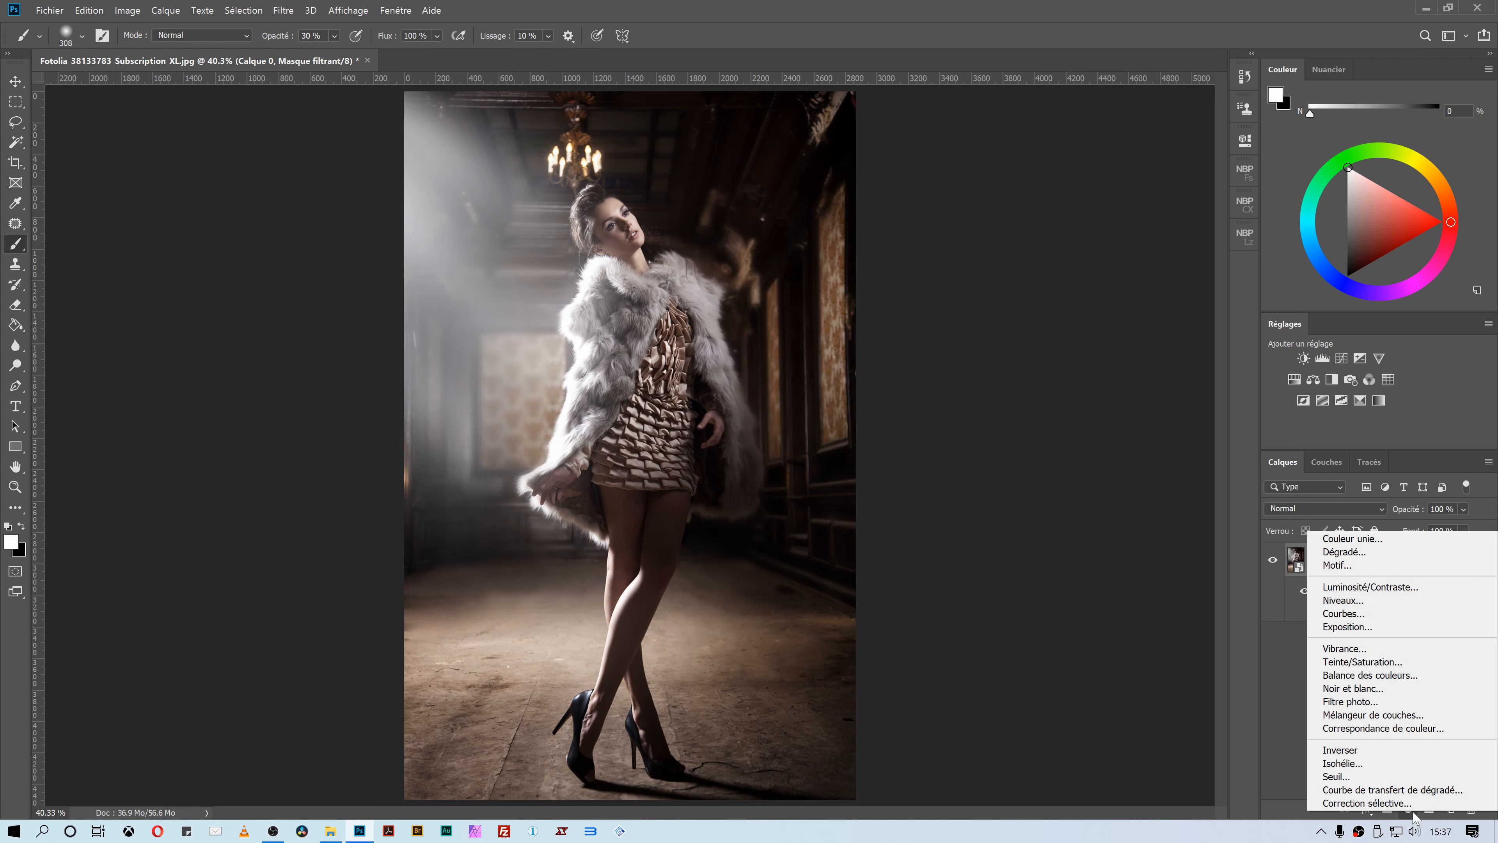
click(1383, 650)
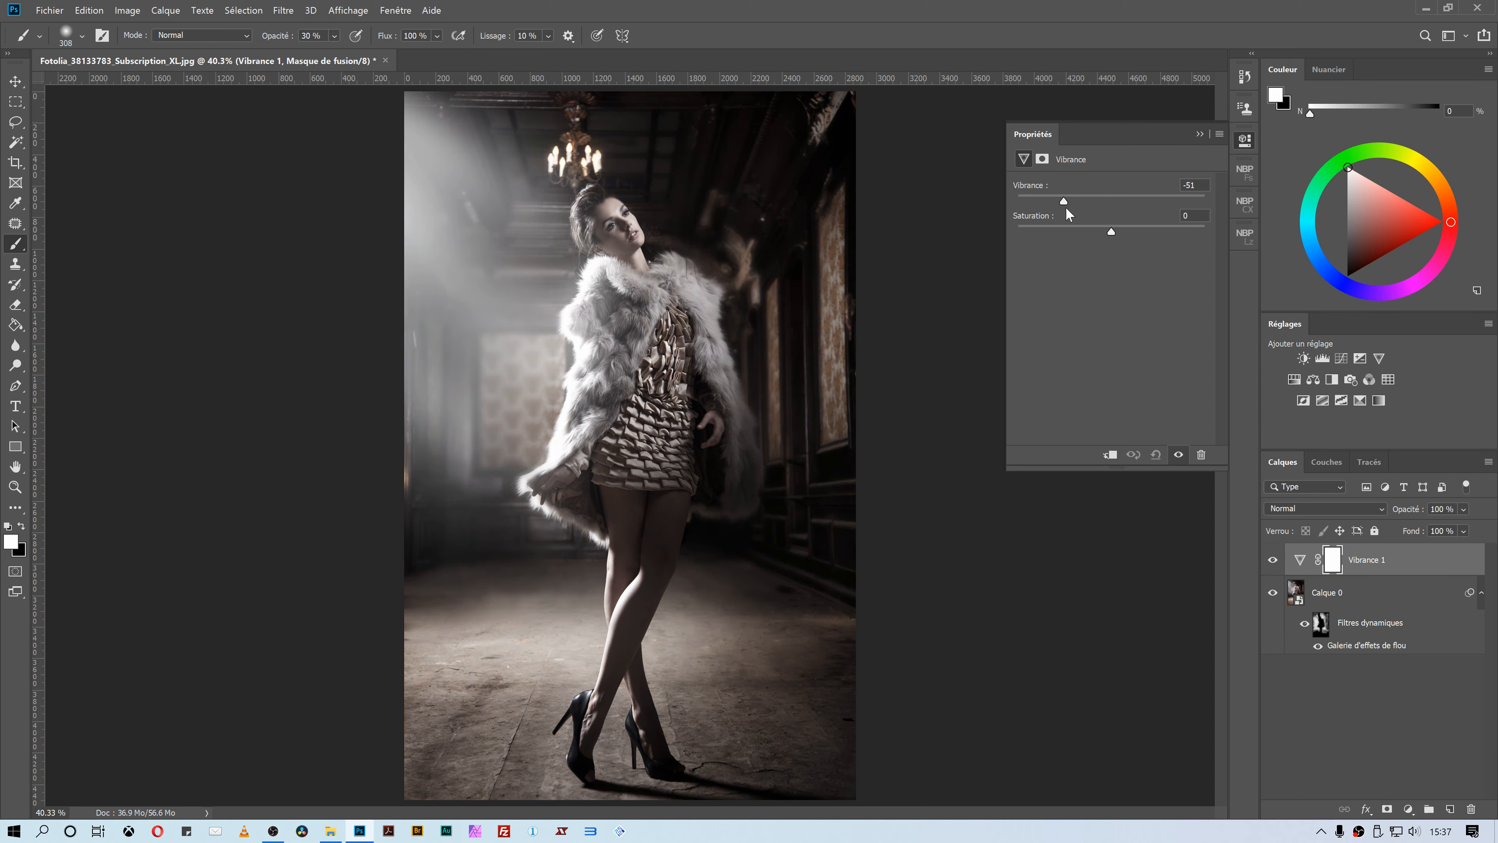
click(1068, 207)
Step: Paste the copied filter mask into the Vibrance 1 layer mask and return to the normal photo view
click(1332, 560)
alt+click(1334, 561)
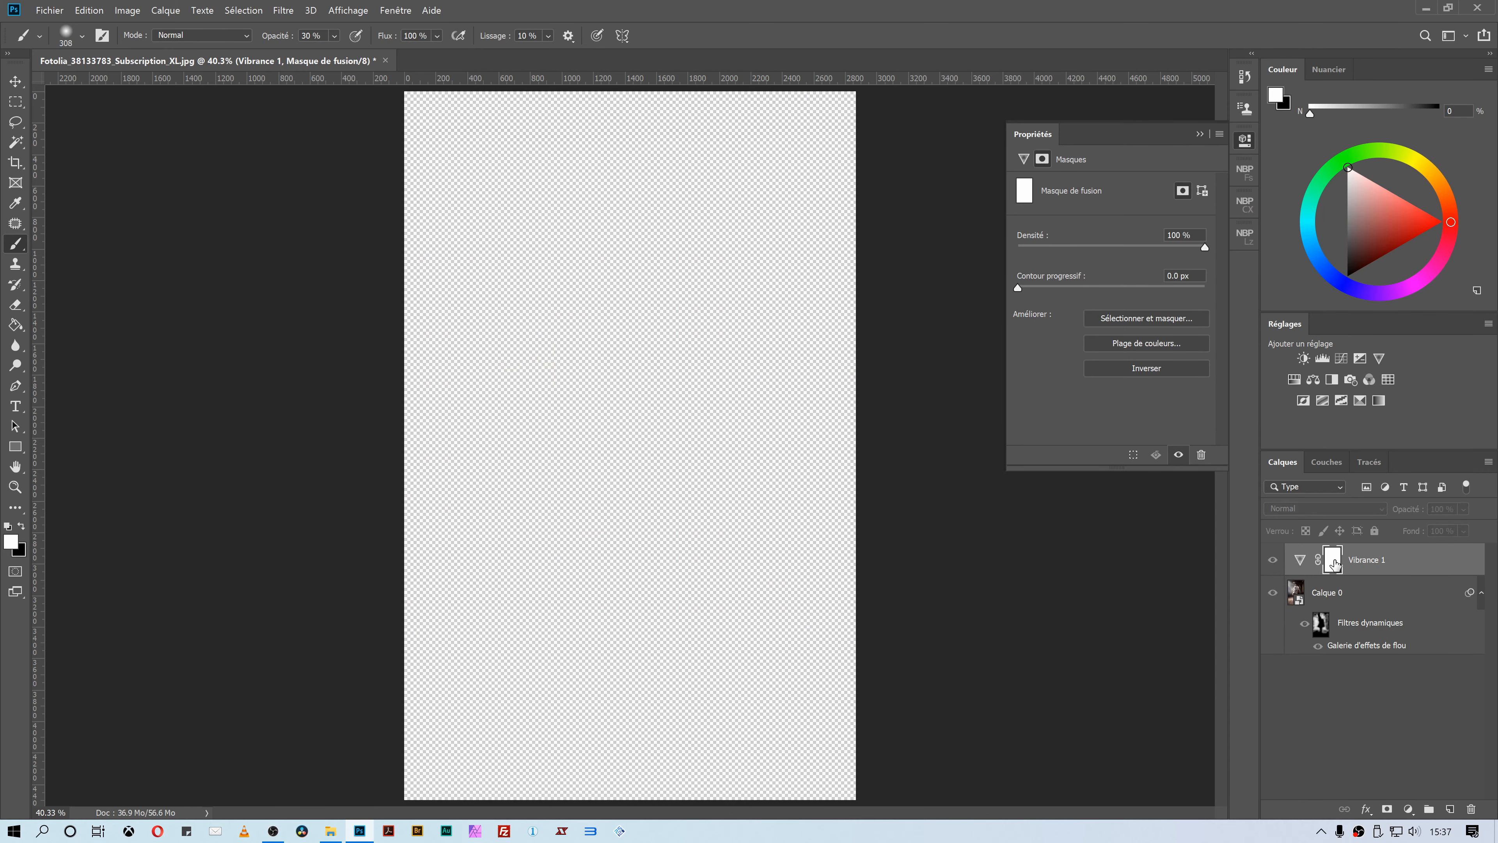
key(ctrl+v)
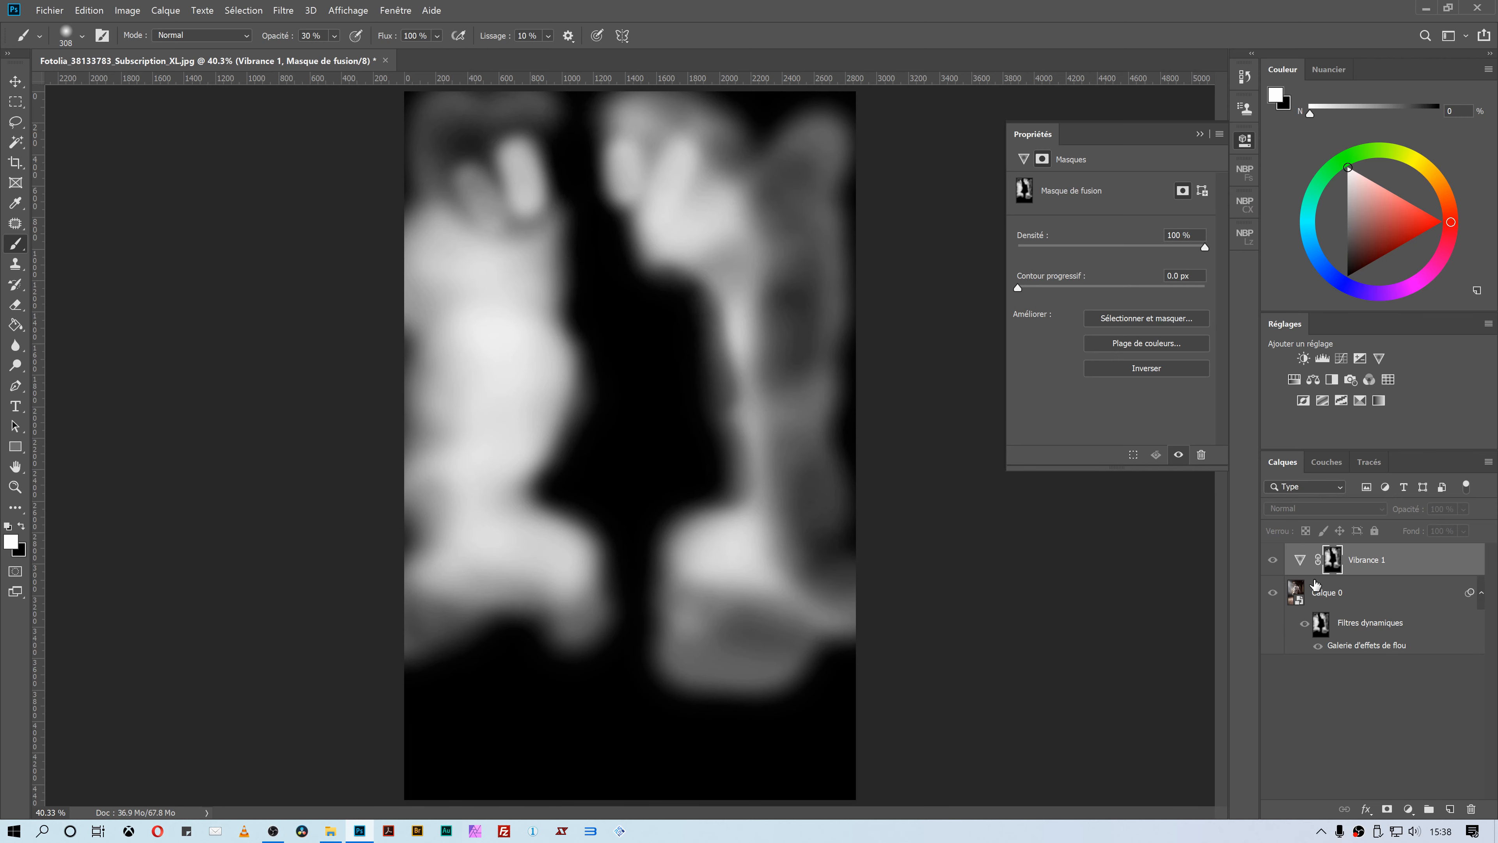
alt+click(1332, 560)
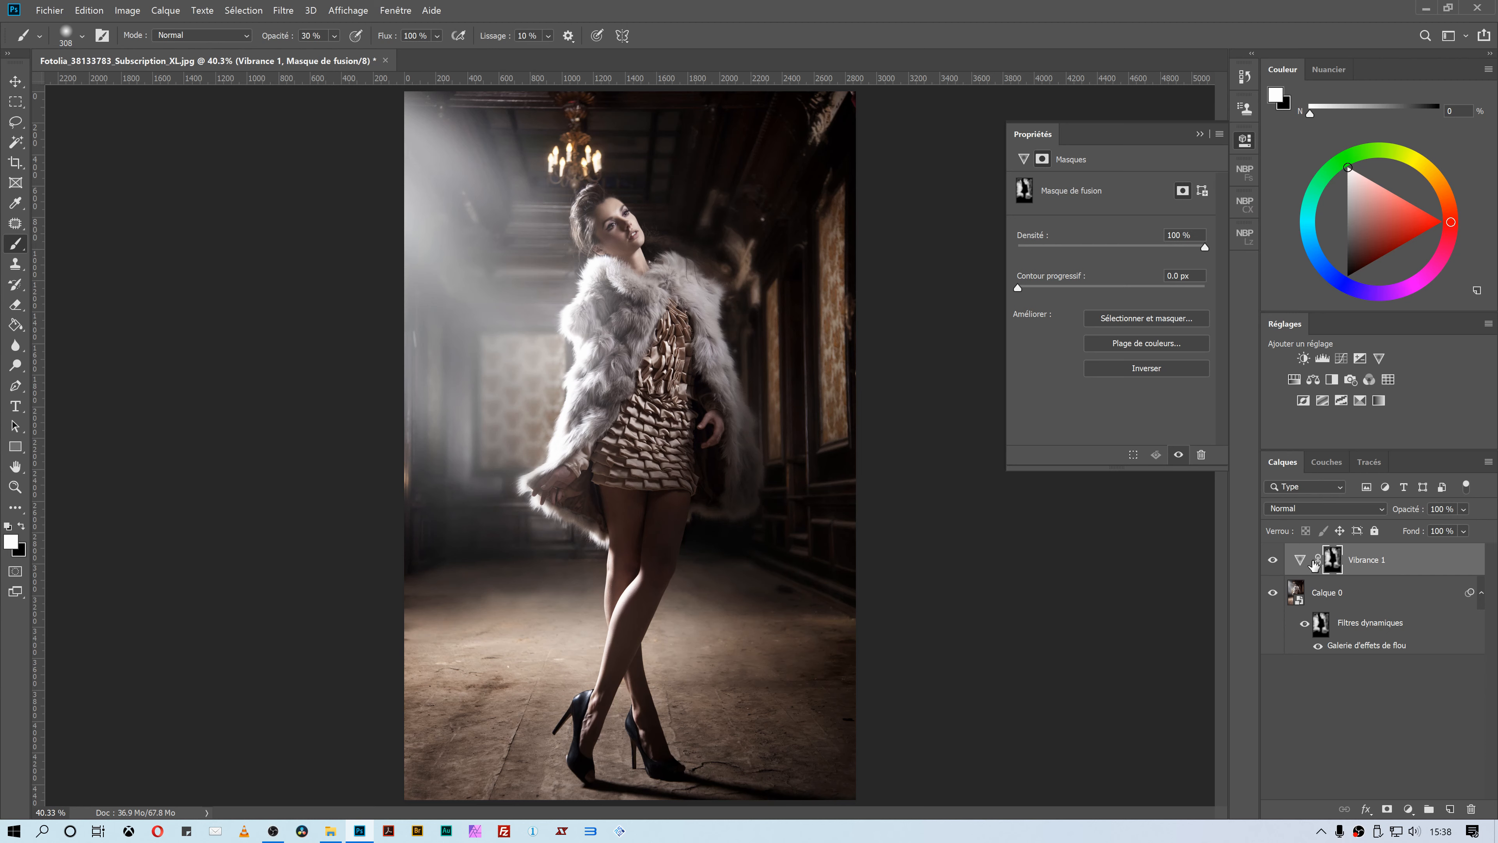
Step: Lower the vibrance of the Vibrance 1 adjustment layer to -63
click(1299, 560)
drag(1162, 203, 1052, 227)
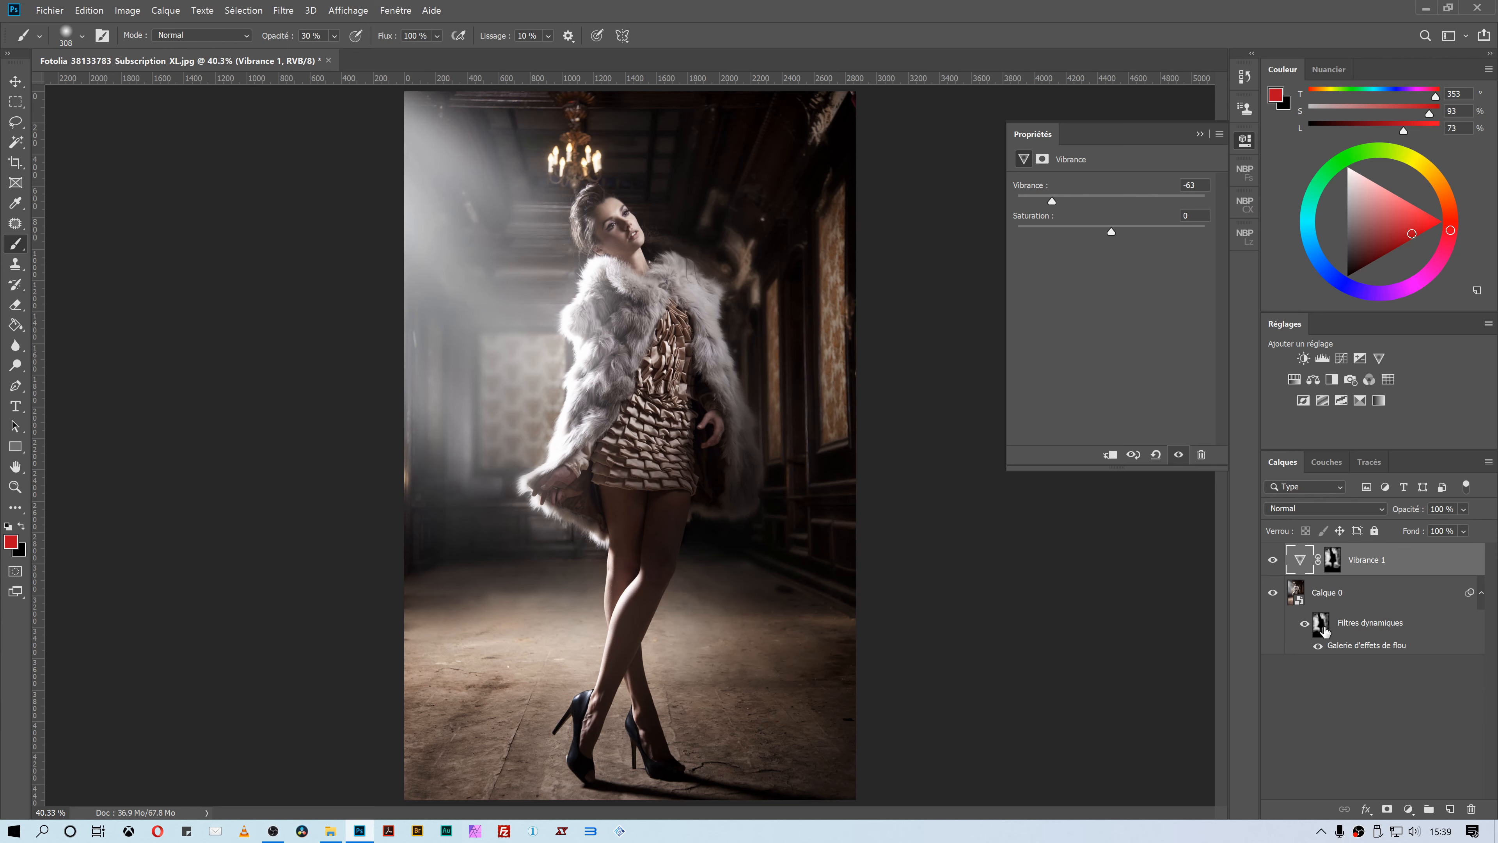
Step: Delete the Vibrance 1 layer mask and try to transfer Calque 0's smart filter mask directly onto the layer
right_click(1340, 561)
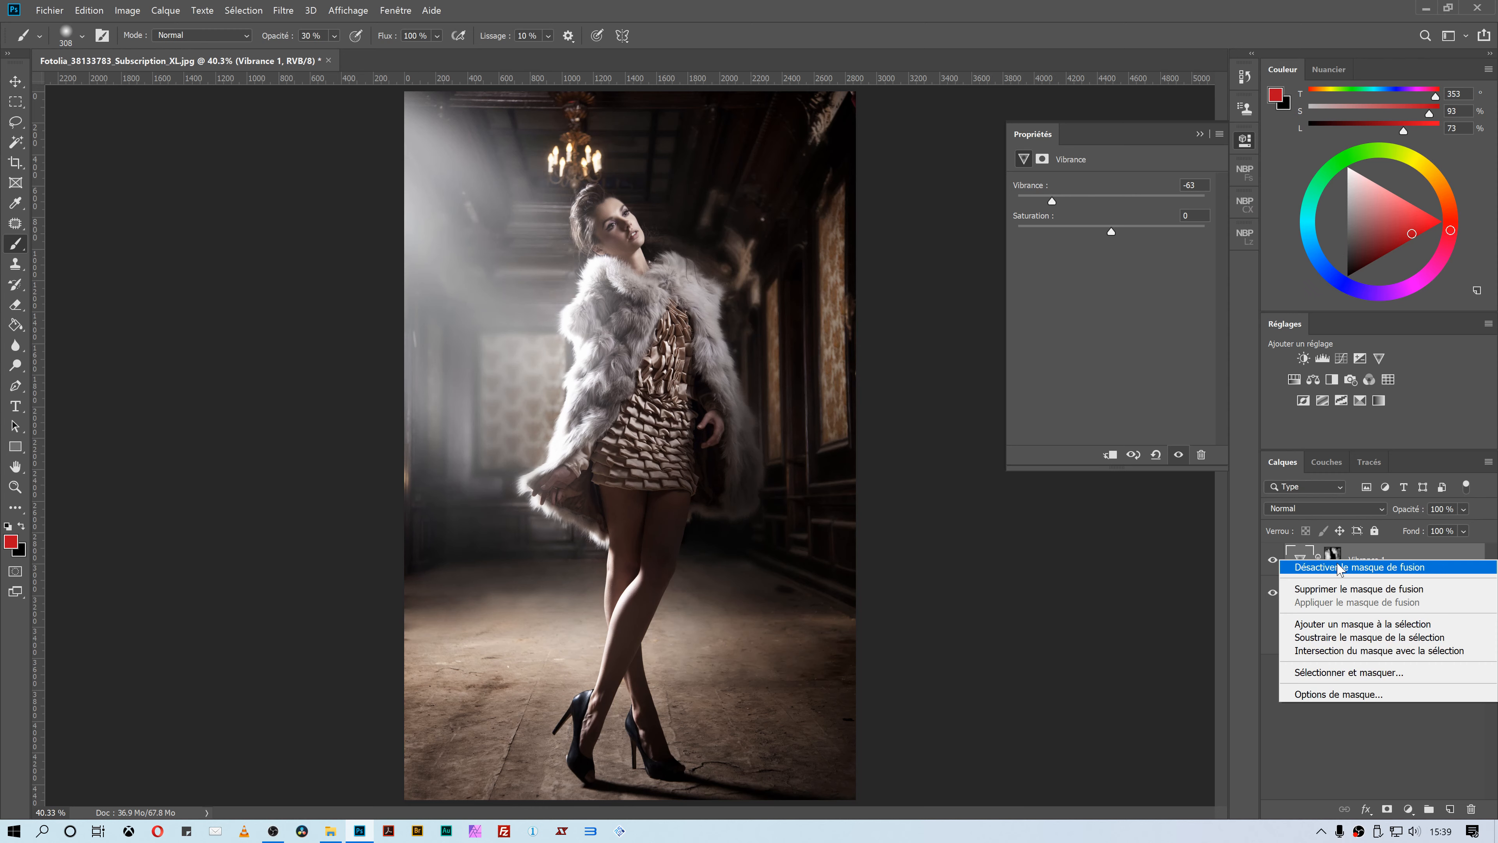
click(1342, 584)
click(1315, 617)
click(1272, 559)
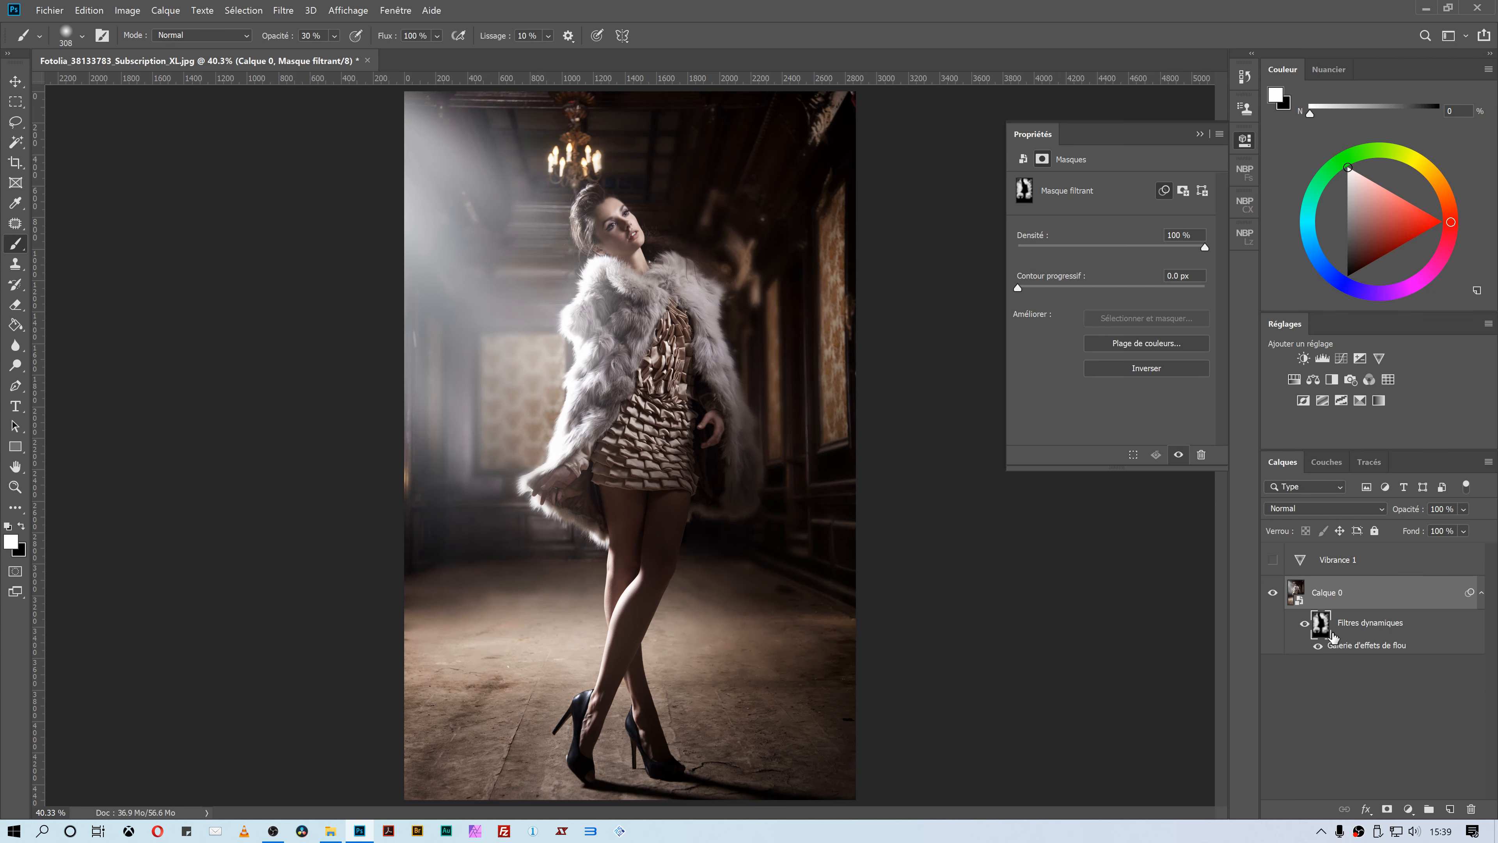
drag(1323, 631, 1335, 564)
click(1269, 560)
Step: Add a new white layer mask to Vibrance 1 and try to replace it directly with Calque 0's smart filter mask
click(1323, 560)
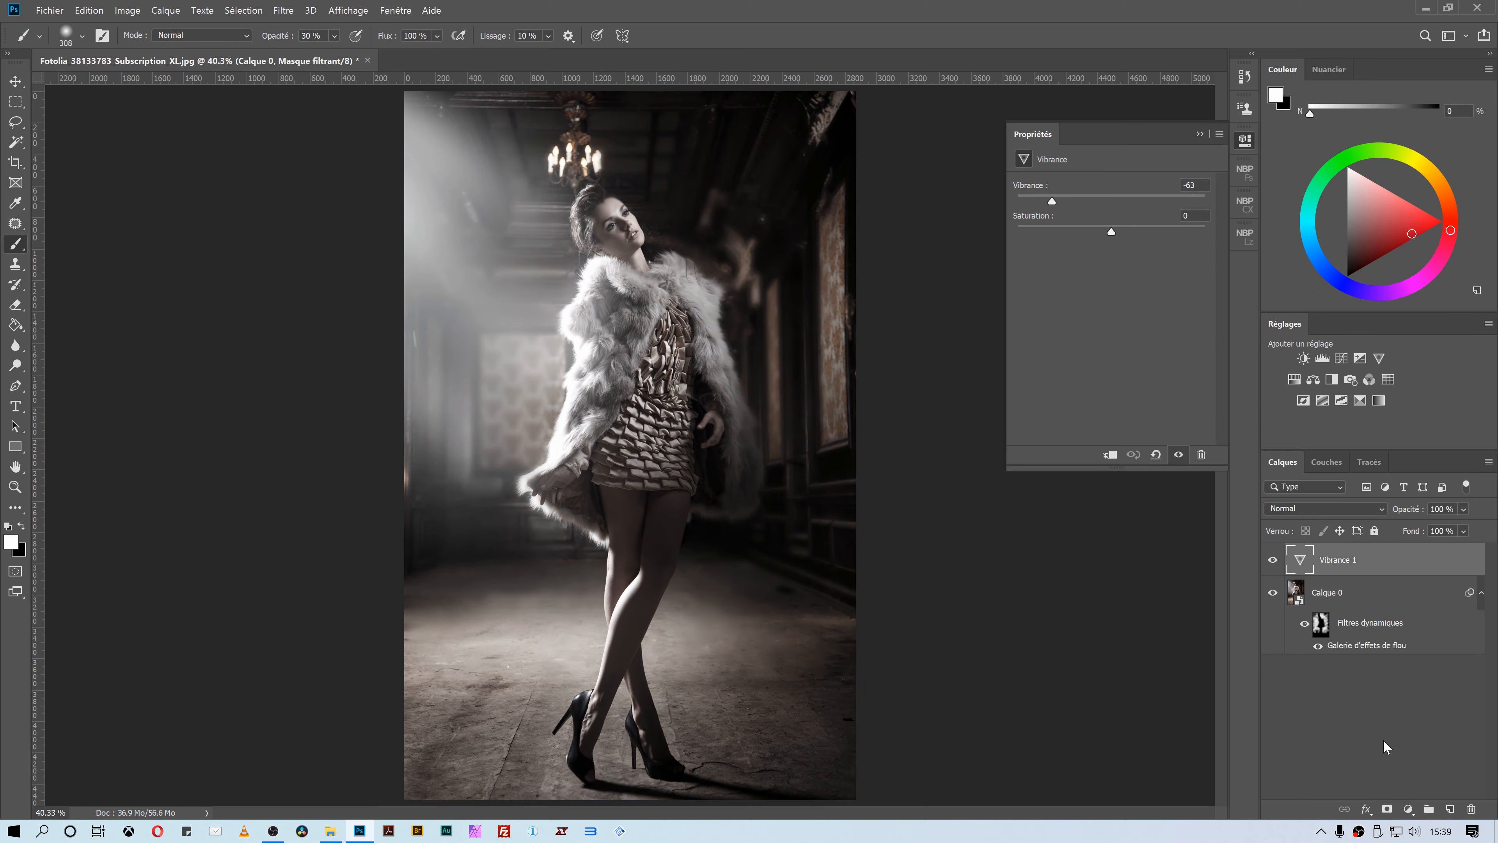
click(1386, 808)
drag(1320, 627, 1335, 569)
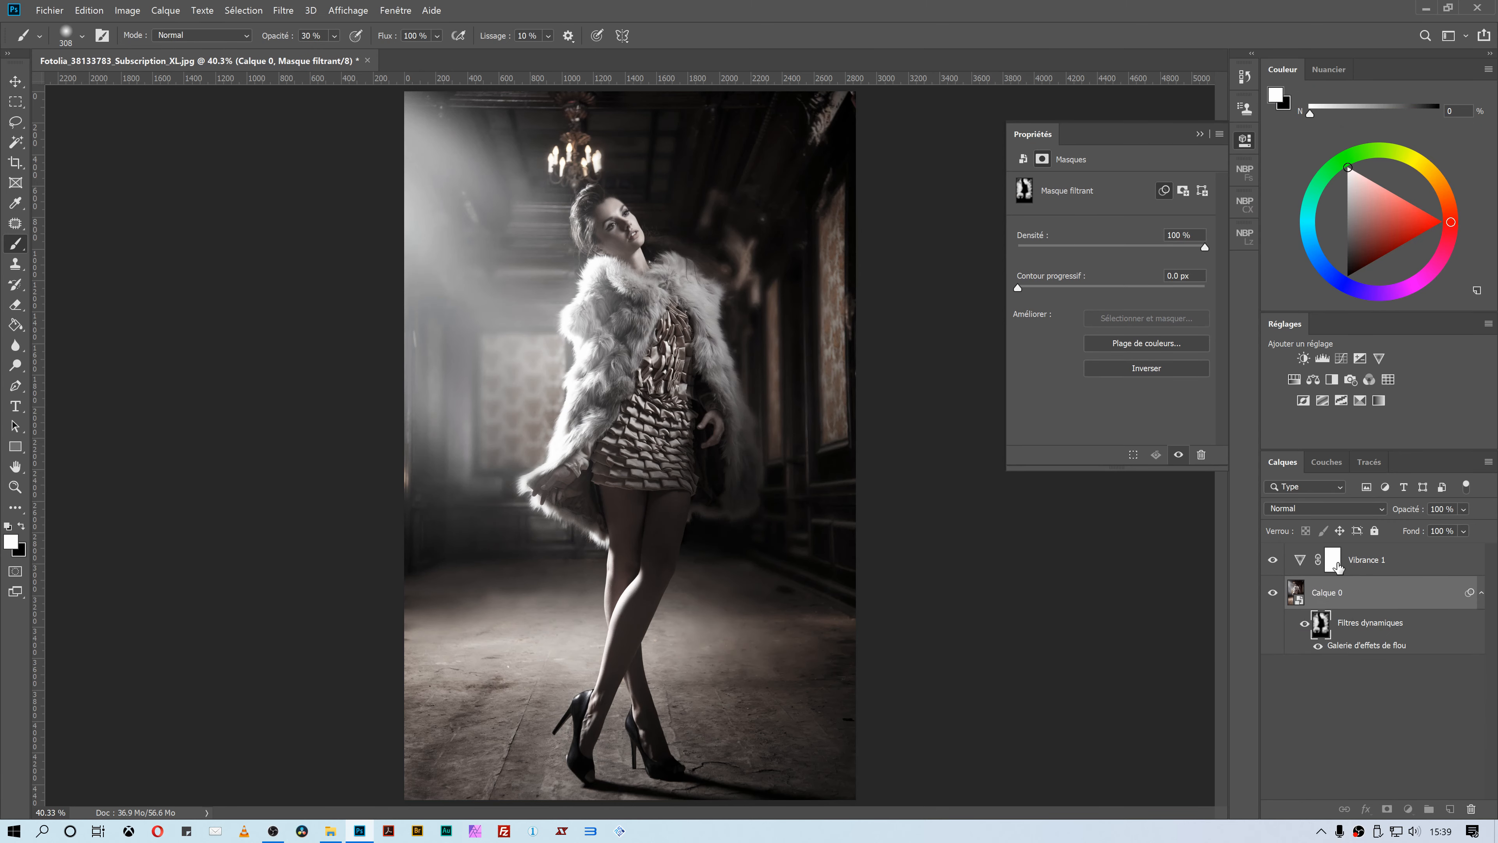
Step: Copy all of Calque 0's smart filter mask into the Vibrance 1 layer mask, deselect, and return to the normal photo view
alt+click(1321, 629)
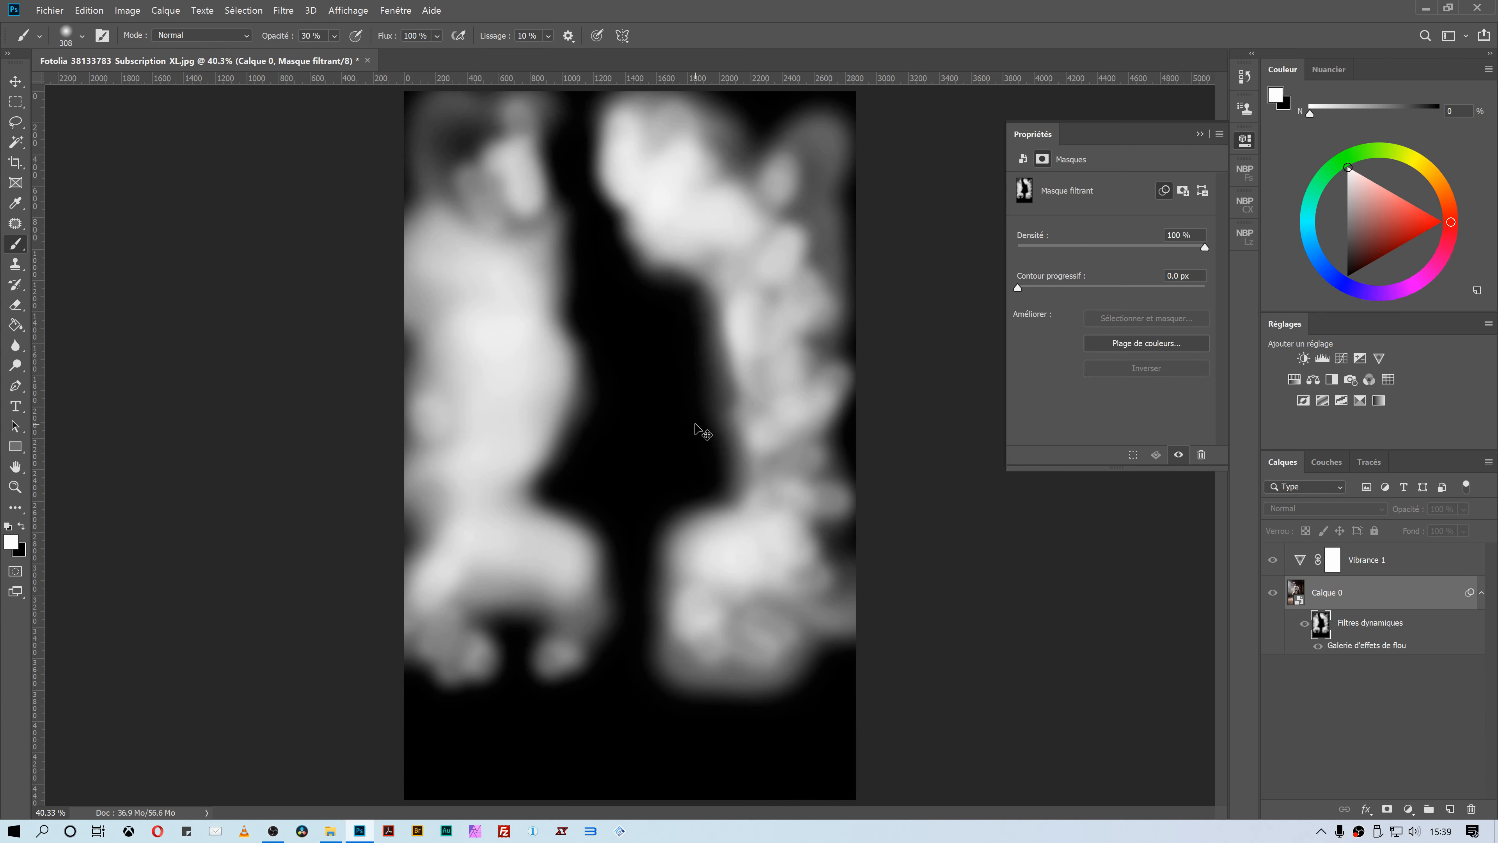
key(ctrl+a)
alt+click(1333, 560)
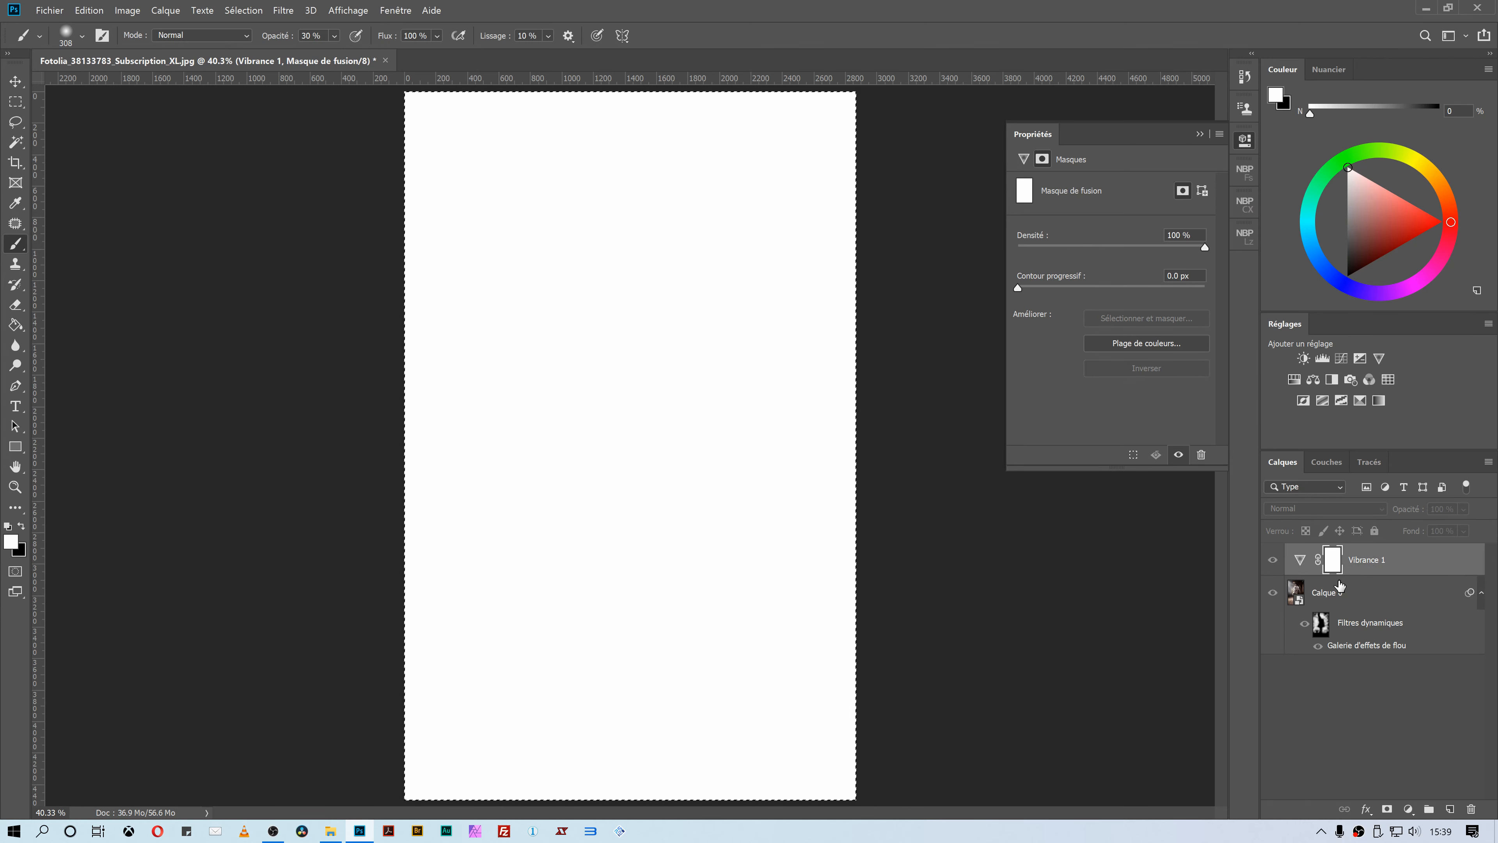
key(ctrl+v)
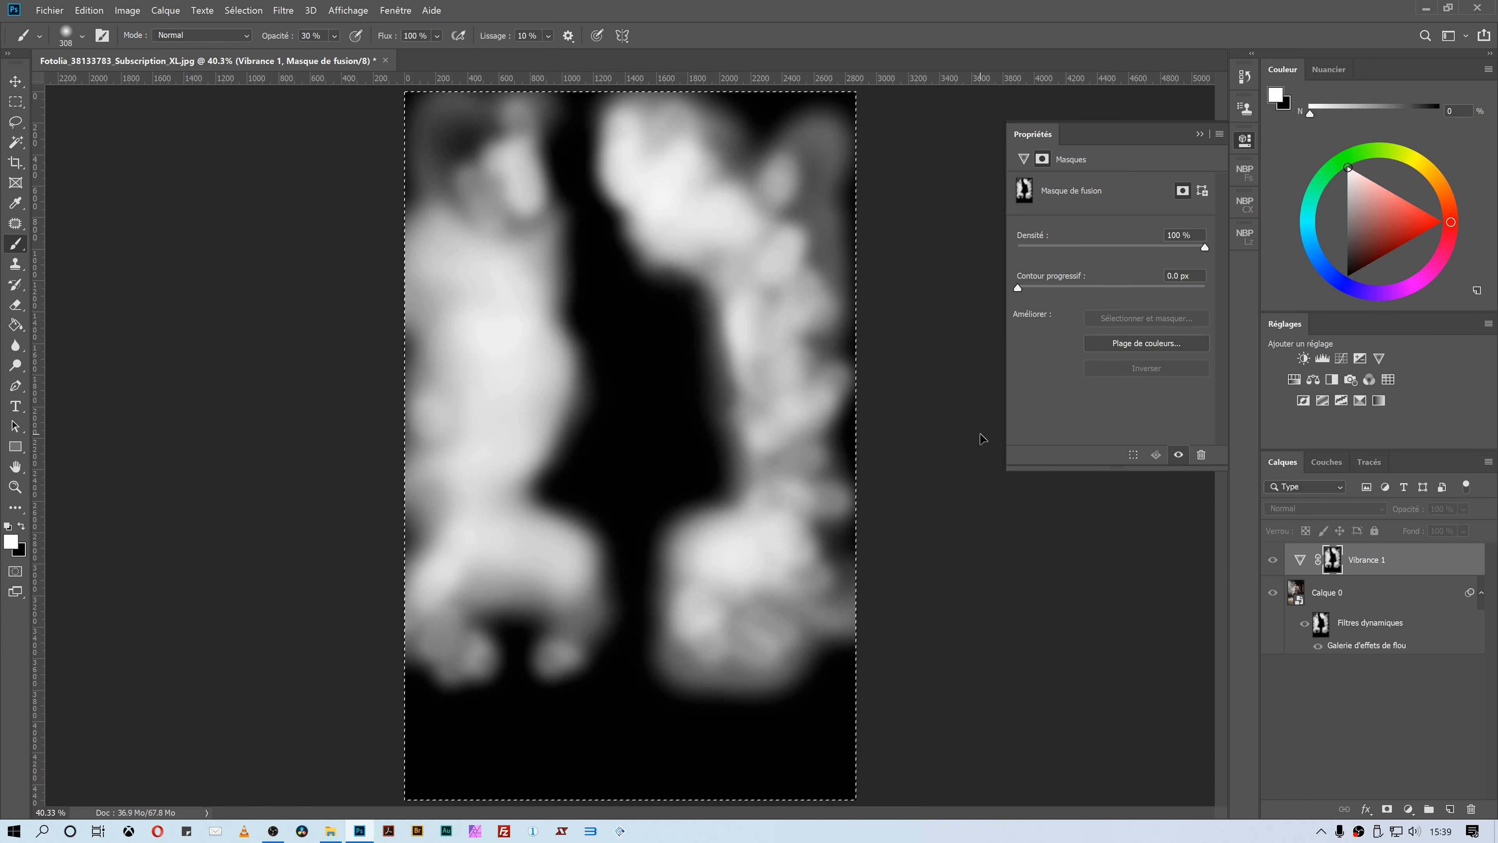
key(ctrl+d)
click(1273, 564)
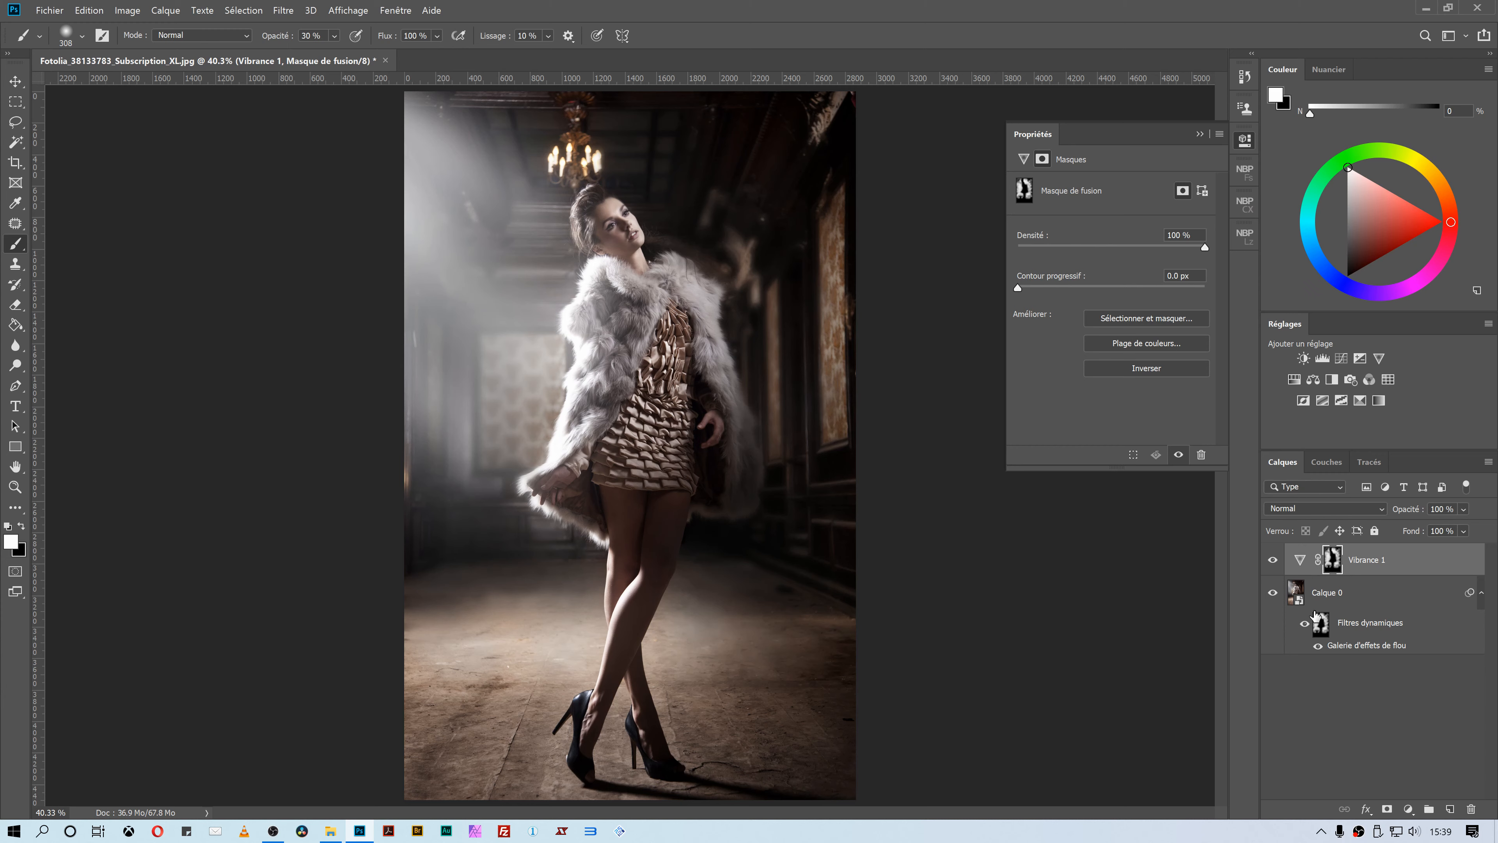
Step: Review the Vibrance 1 settings and Calque 0's smart filter mask, then collapse the adjustment properties
click(1300, 565)
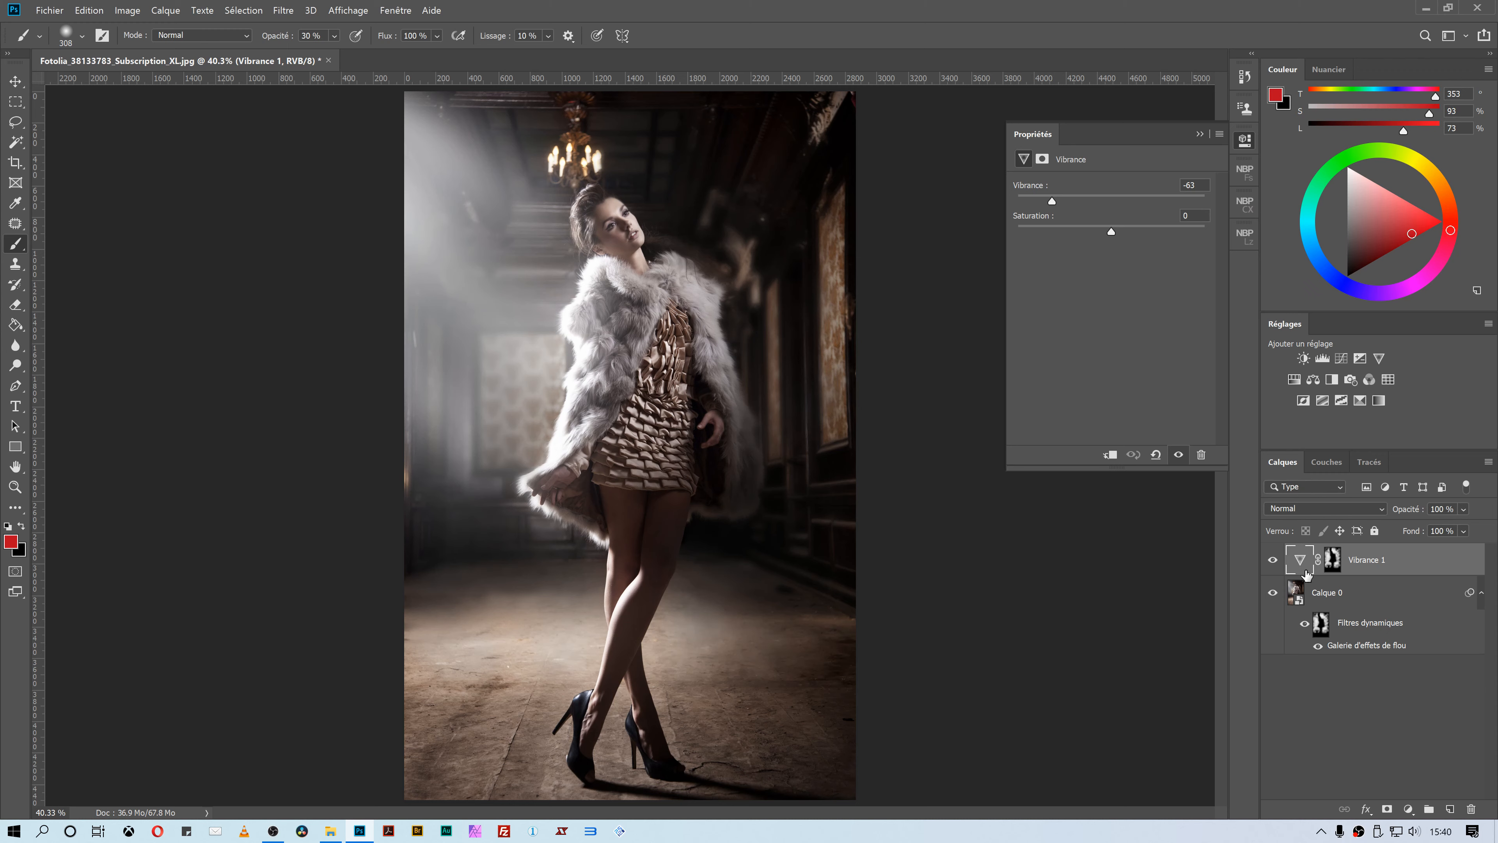
click(1321, 629)
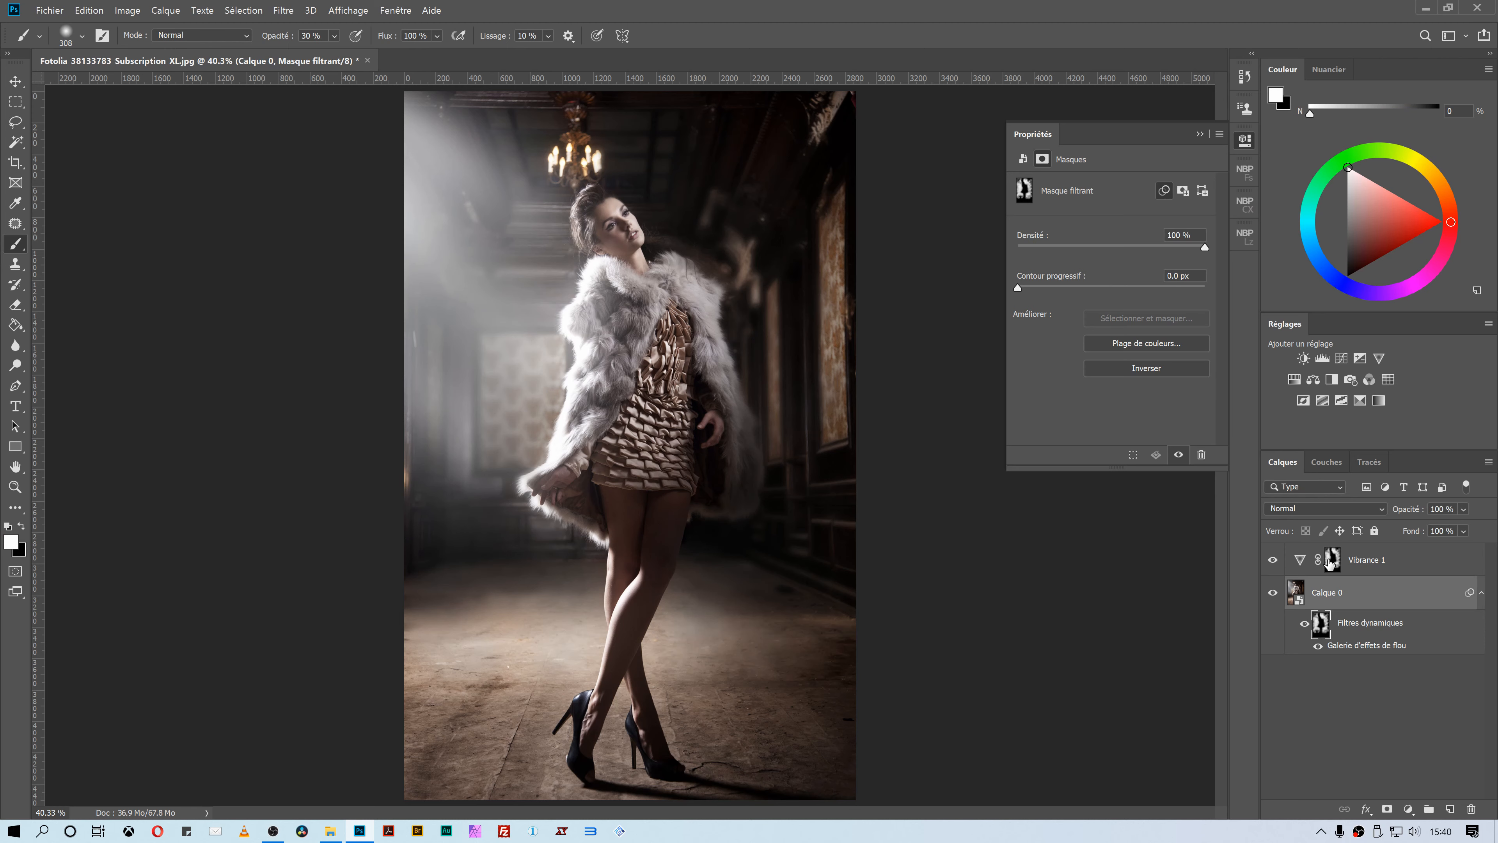
click(1300, 565)
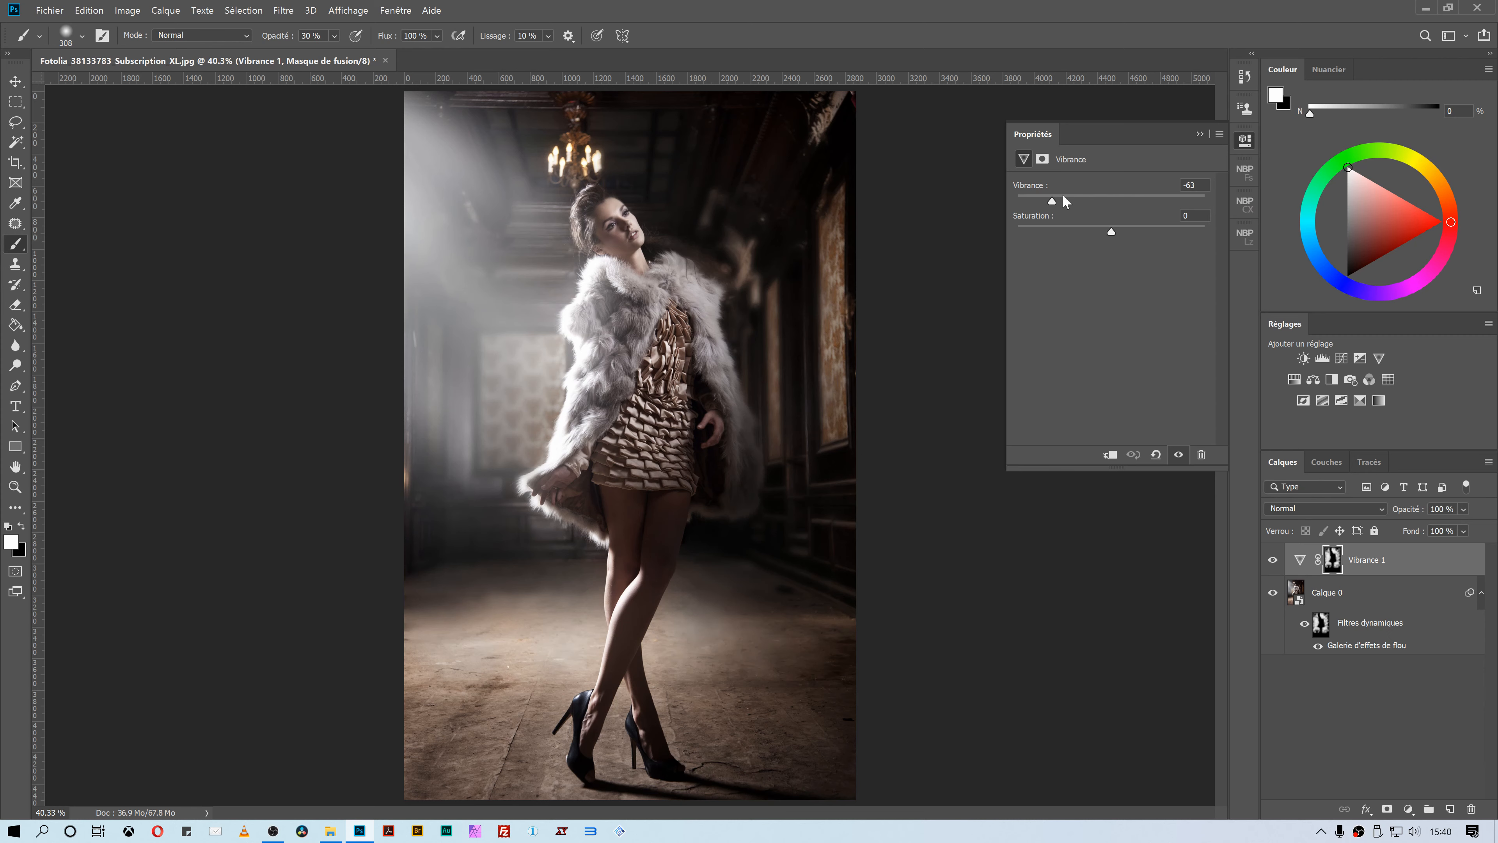
click(1199, 133)
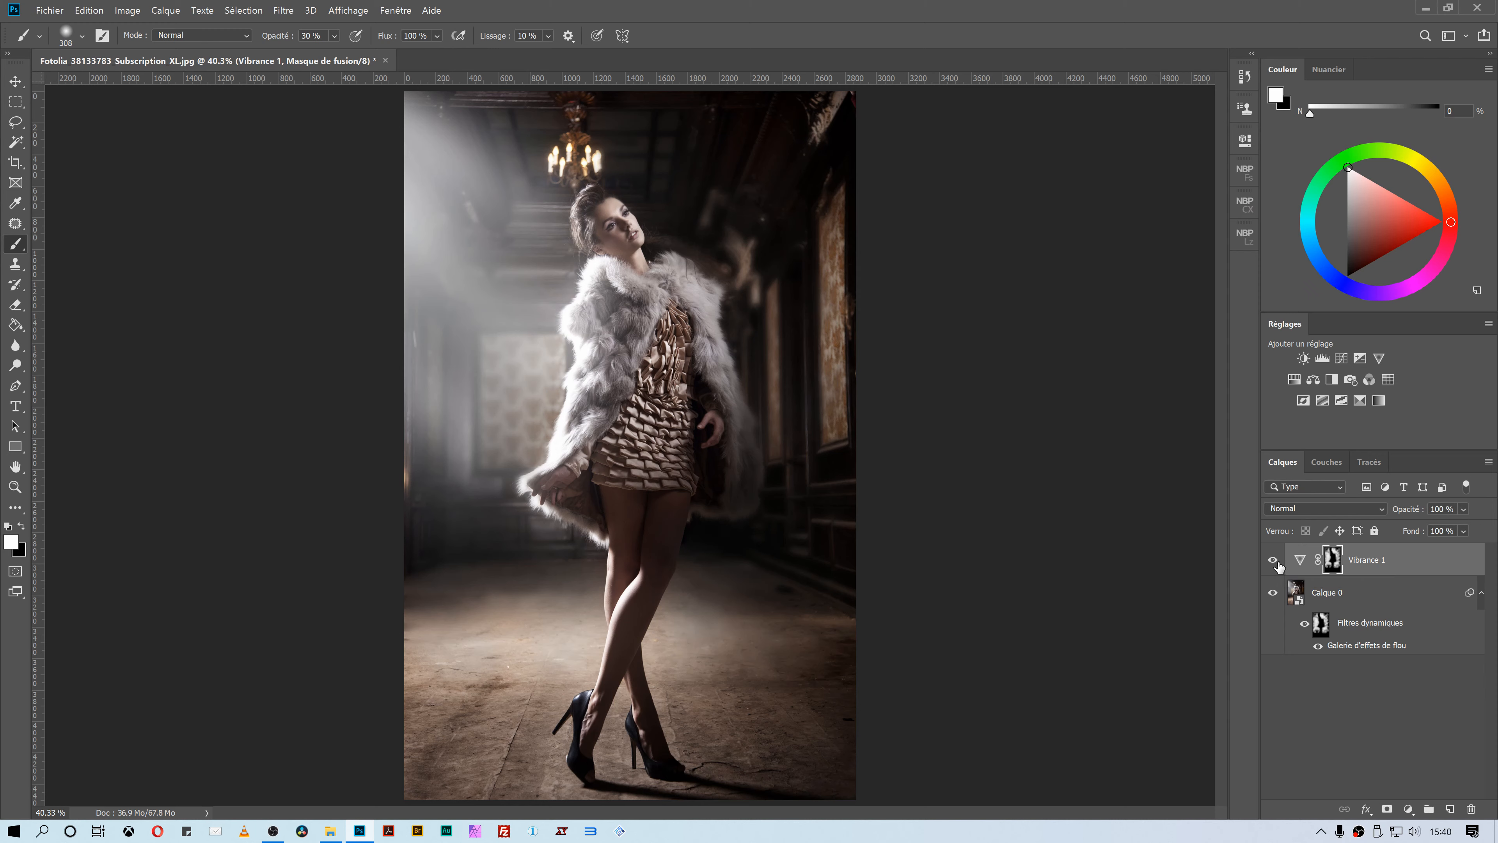
click(283, 11)
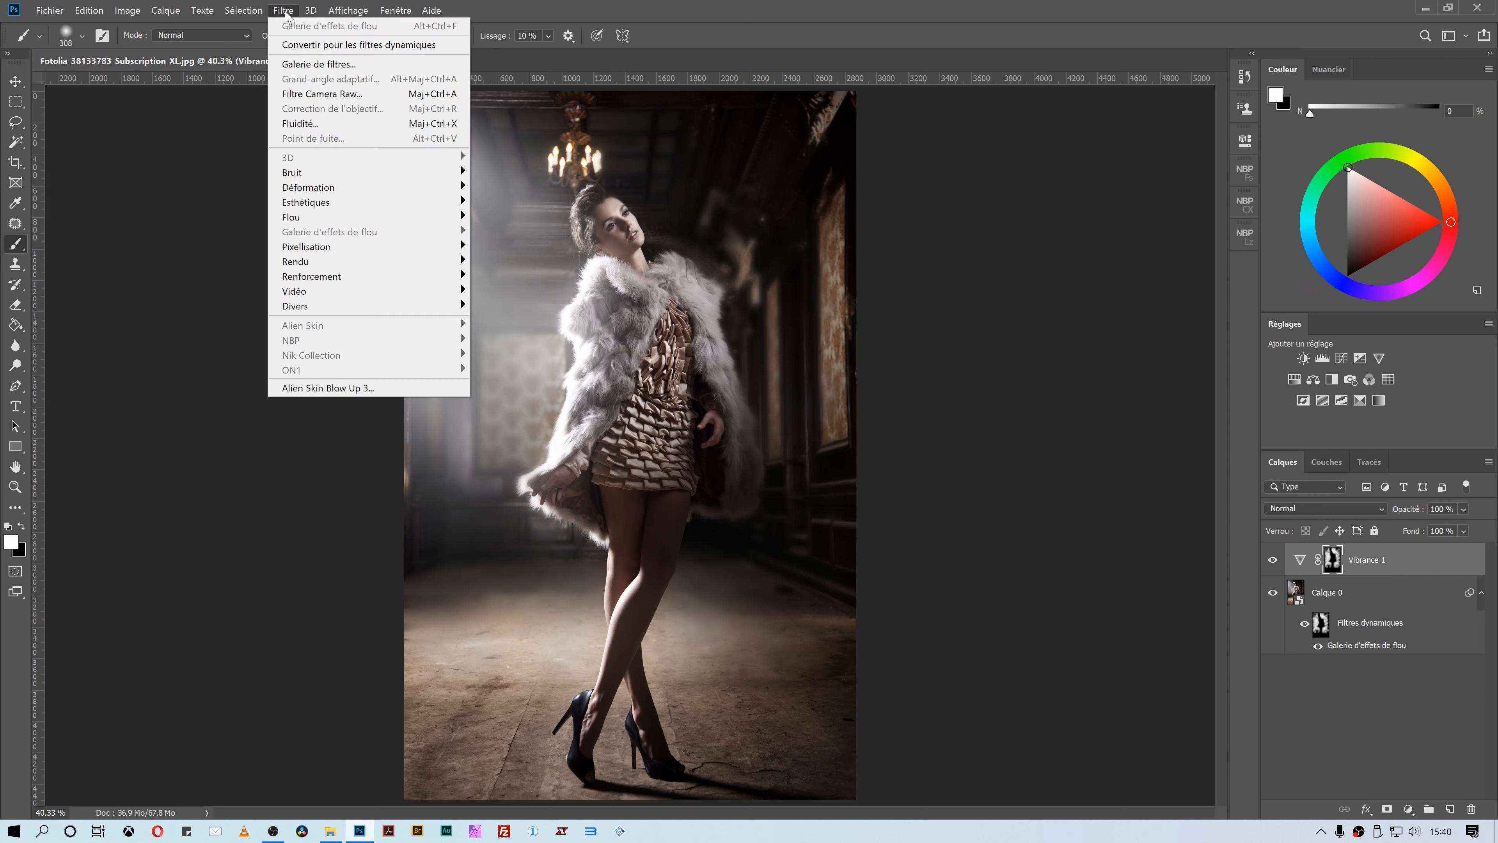
mouse_move(267, 13)
click(1055, 486)
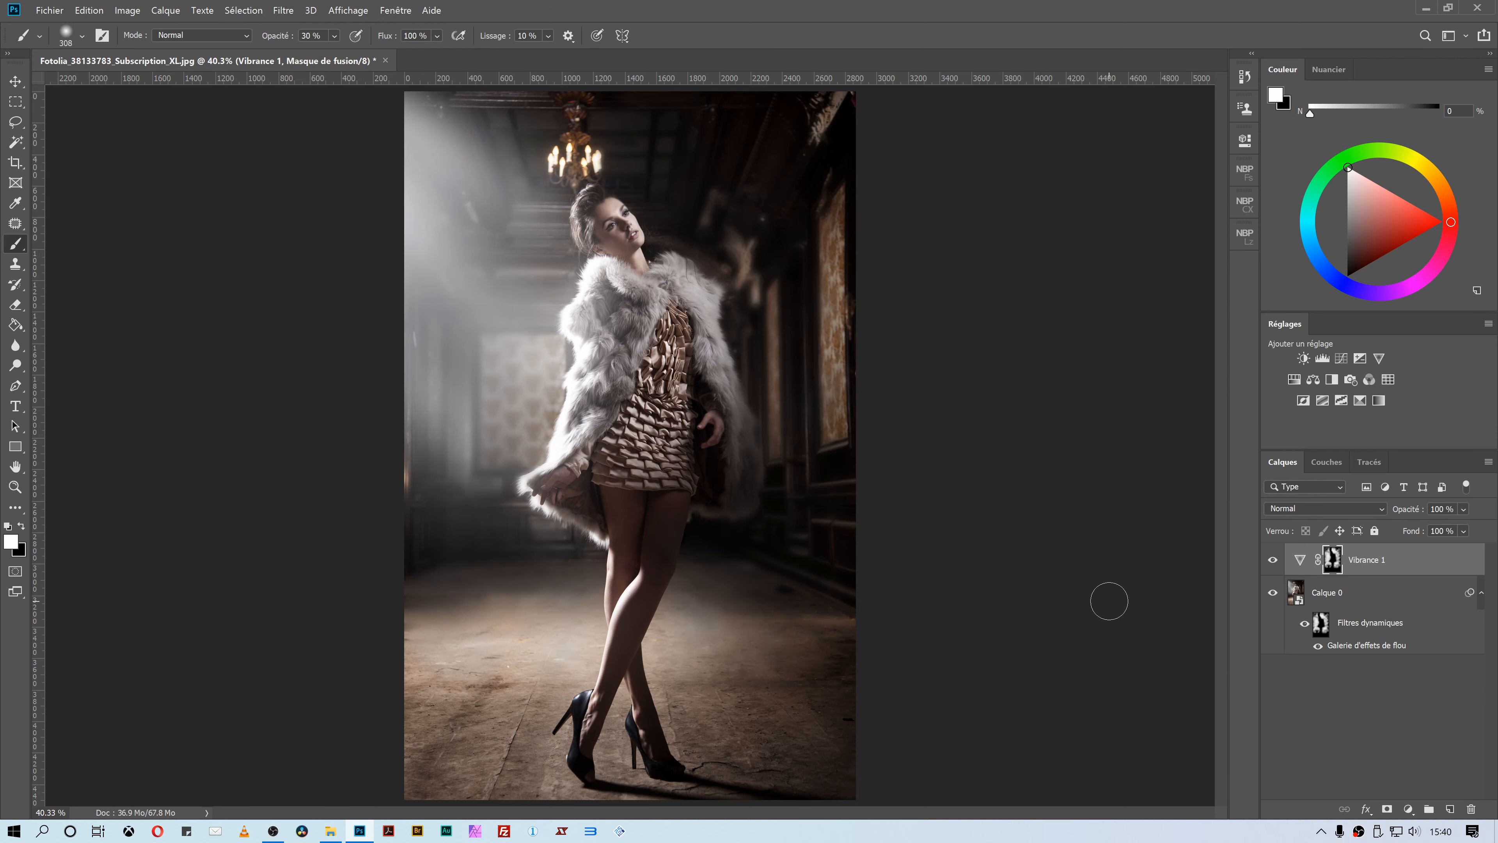